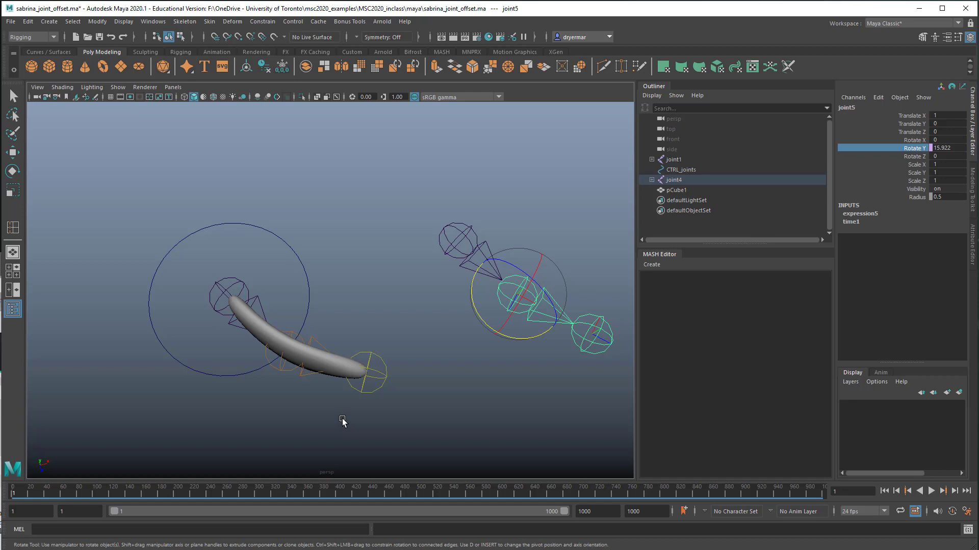
- Select the CTRL_joints control circle around the skinned joint chain and switch to the Select tool
mouse_move(340, 419)
alt+mouse_down()
mouse_move(181, 362)
mouse_move(329, 404)
alt+mouse_up()
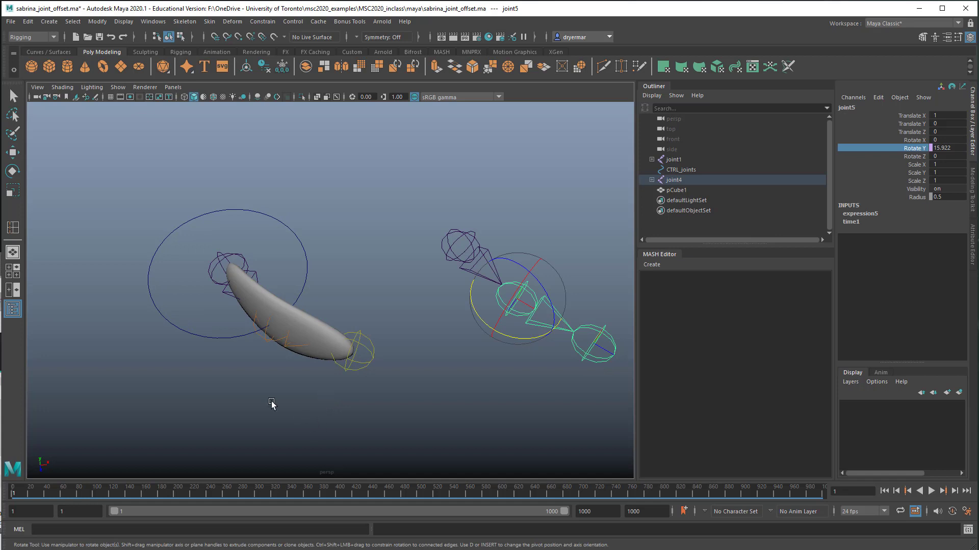
mouse_move(271, 404)
alt+mouse_down()
mouse_move(247, 408)
mouse_move(247, 419)
mouse_move(268, 405)
alt+mouse_up()
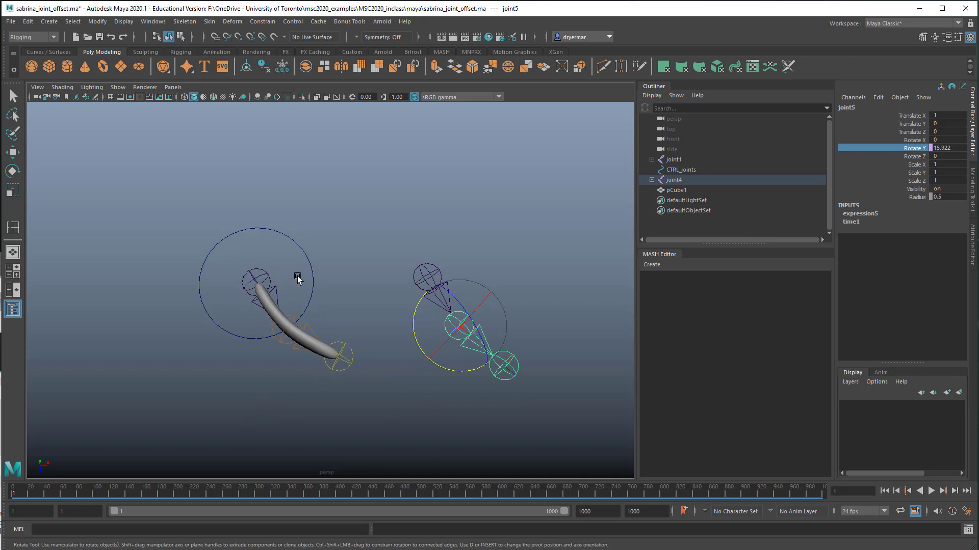
alt+drag(548, 290, 474, 268)
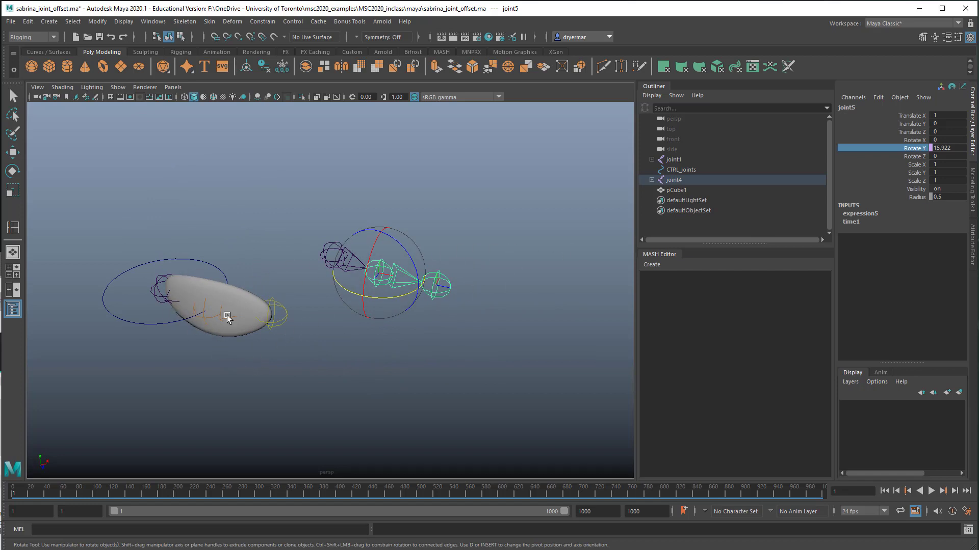
alt+drag(323, 400, 301, 430)
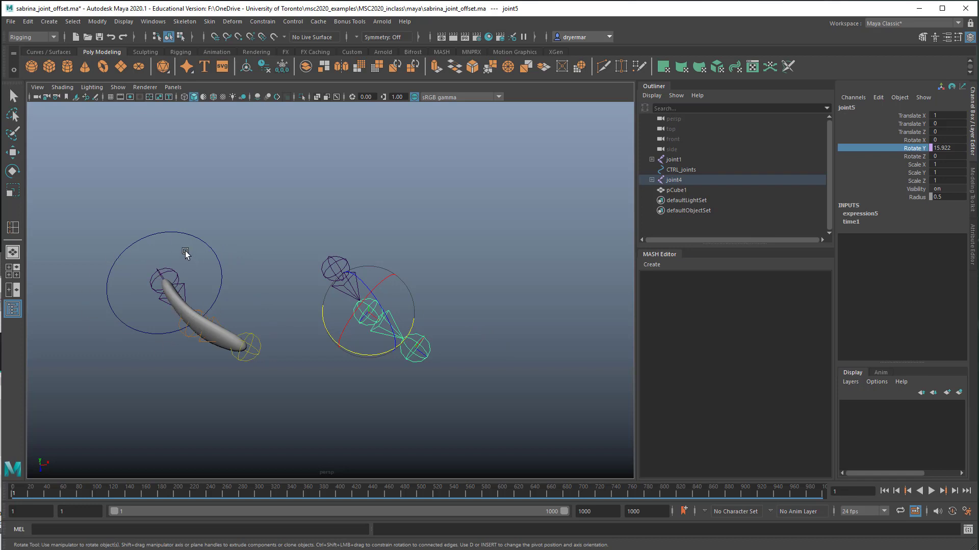
click(209, 251)
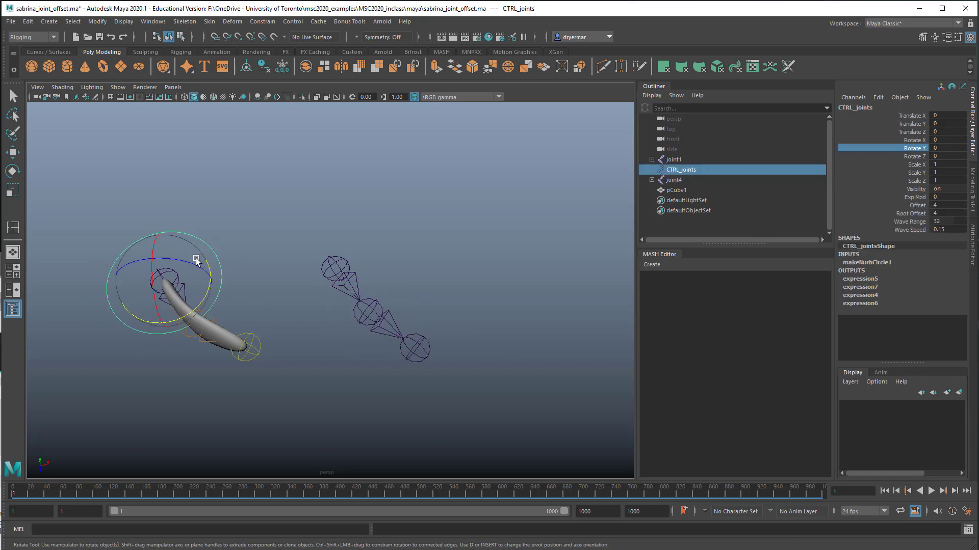
key(q)
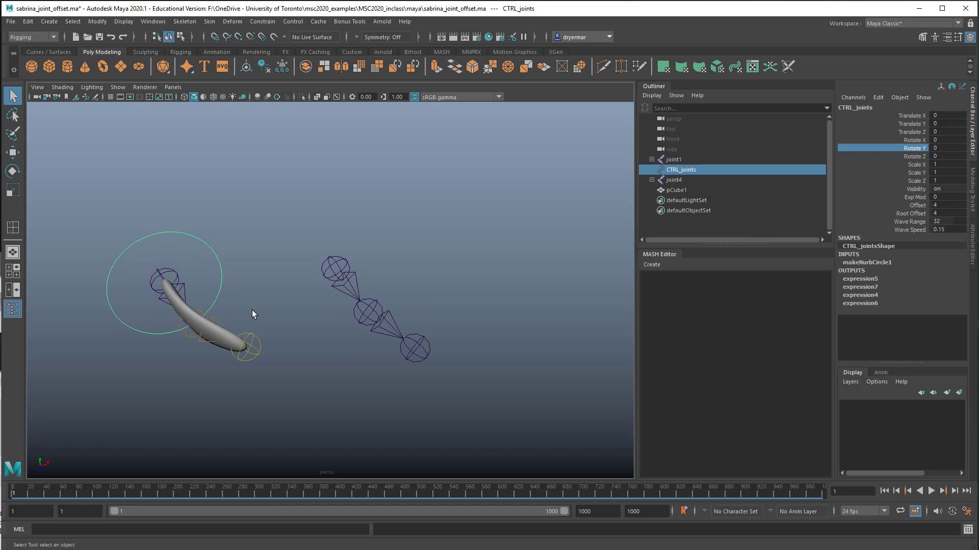
- Play the animation to watch both joint chains swing, and stop playback
alt+drag(252, 310, 109, 268)
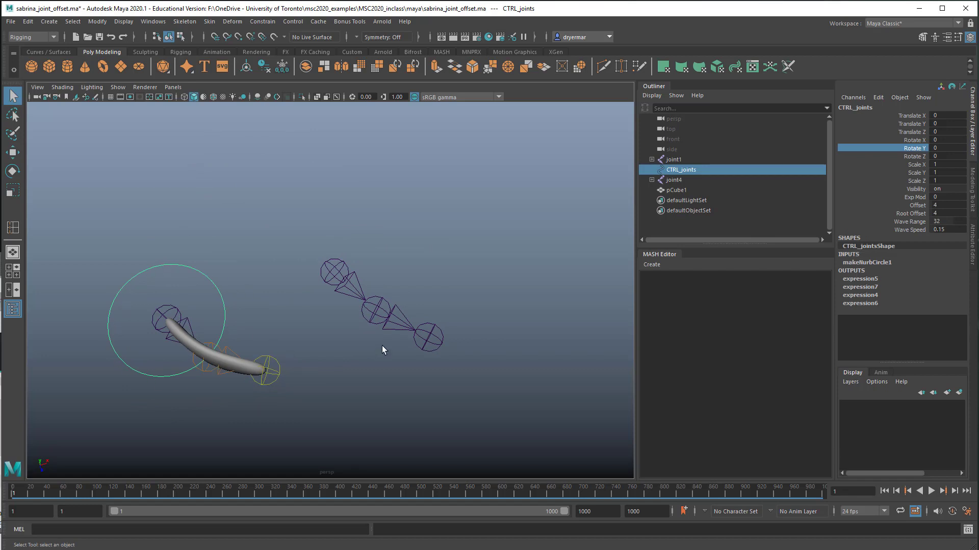
alt+drag(383, 349, 369, 315)
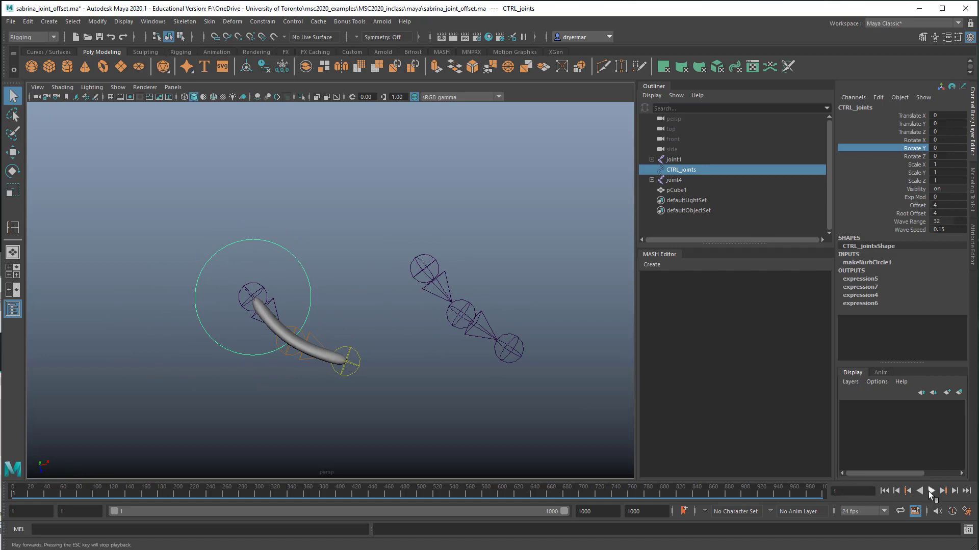
click(930, 492)
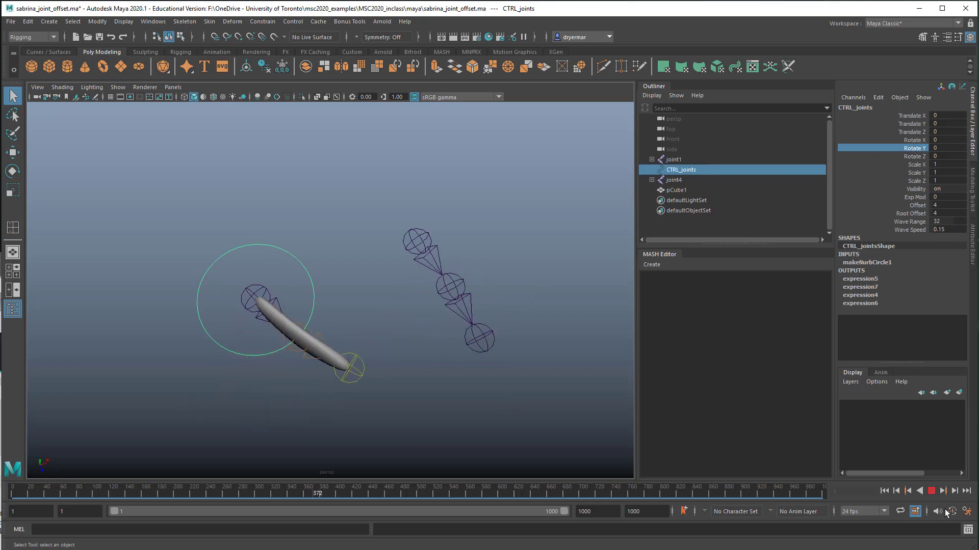
click(931, 491)
- Compare the Rotate Y values of the two chains' root joints, joint1 and joint4, at the stopped frame
alt+drag(389, 410, 413, 416)
alt+drag(475, 421, 378, 404)
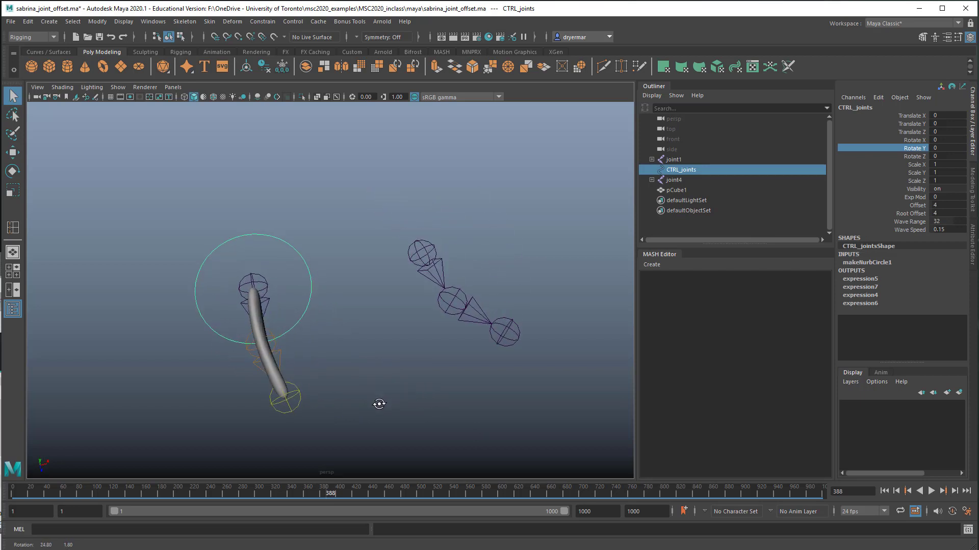
click(268, 288)
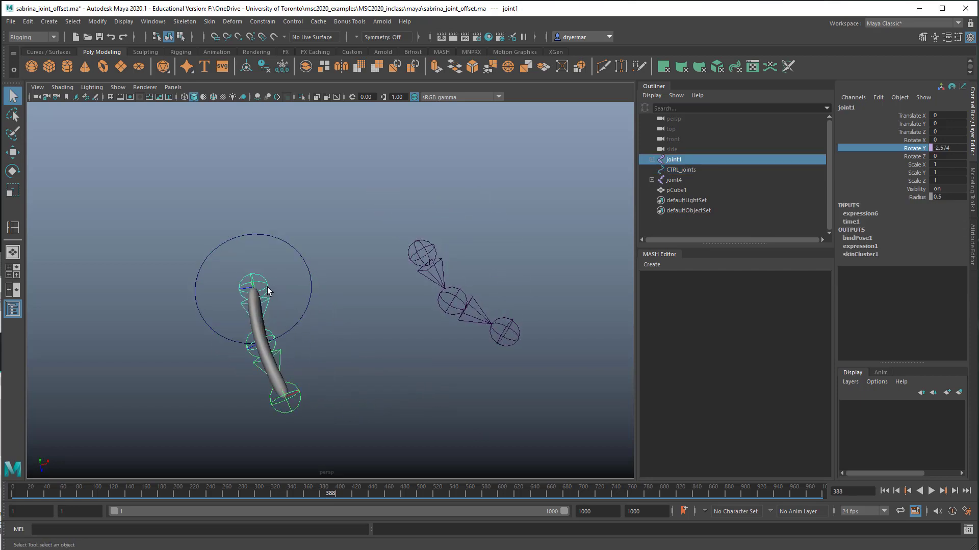
click(428, 269)
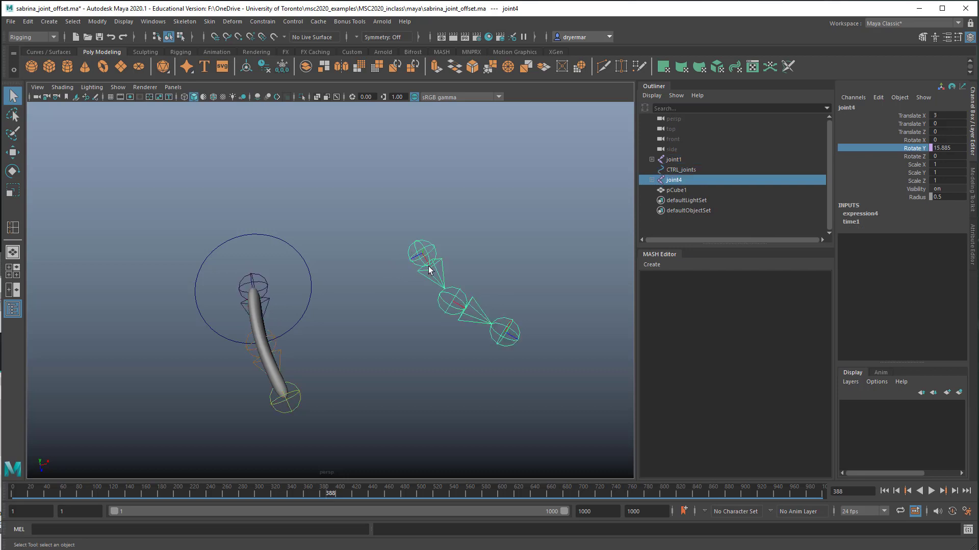
- Inspect Rotate Y on the skinned chain's root joint1 and its middle joint, joint2
alt+right_drag(393, 332, 328, 315)
alt+middle_drag(328, 314, 319, 351)
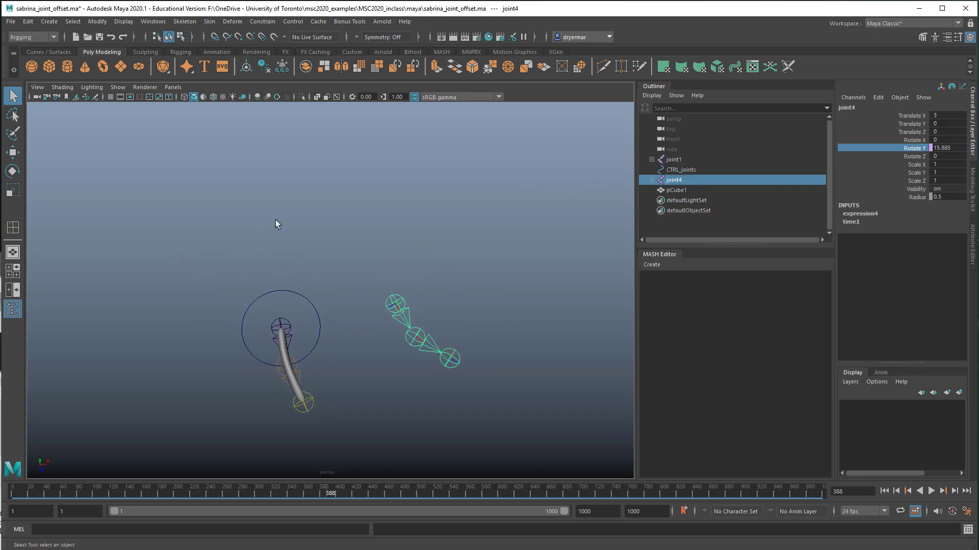
alt+drag(356, 395, 319, 381)
alt+right_drag(319, 380, 422, 386)
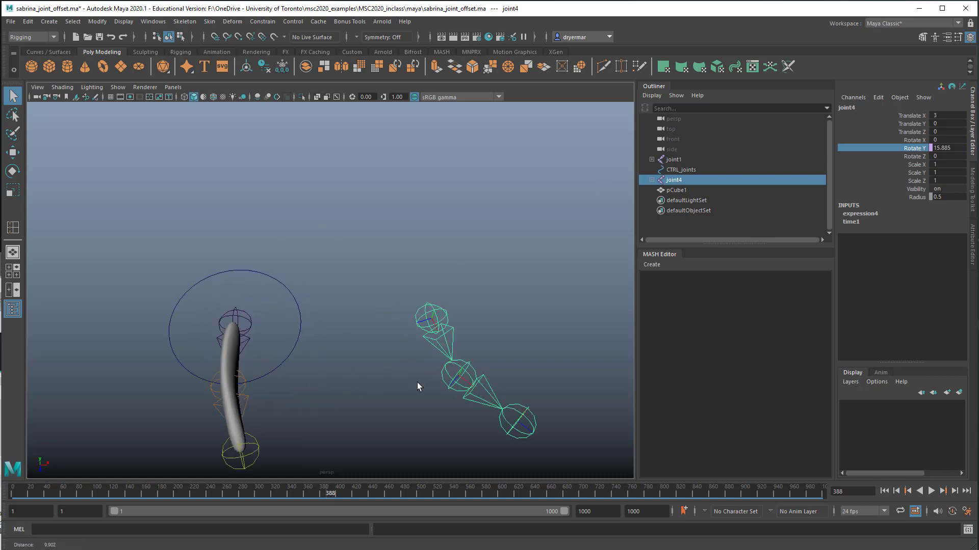
alt+drag(421, 387, 377, 327)
alt+middle_drag(378, 328, 394, 295)
alt+drag(394, 295, 397, 310)
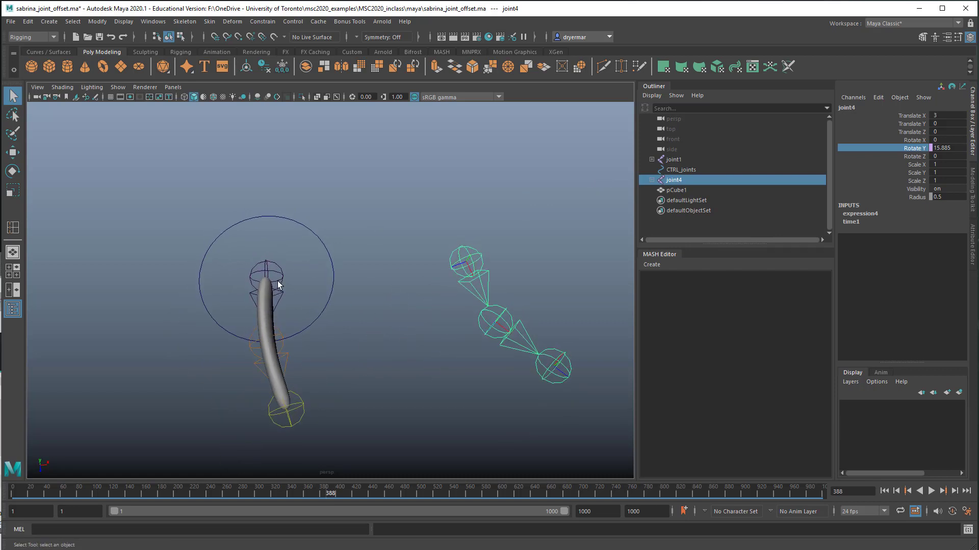
click(281, 282)
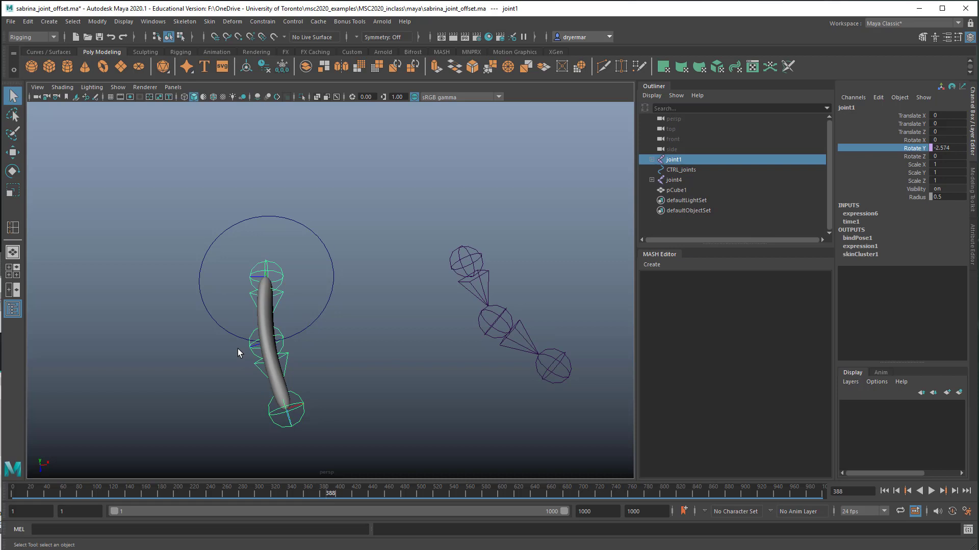
drag(240, 349, 317, 359)
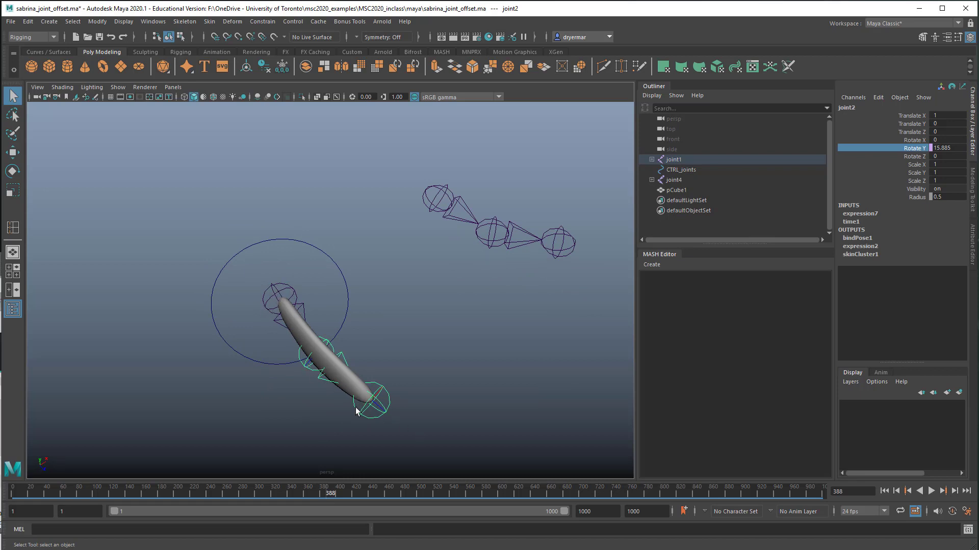
- Check Rotate Y on the unskinned chain's root joint4 again, and compare it with joint1
alt+drag(348, 408, 289, 334)
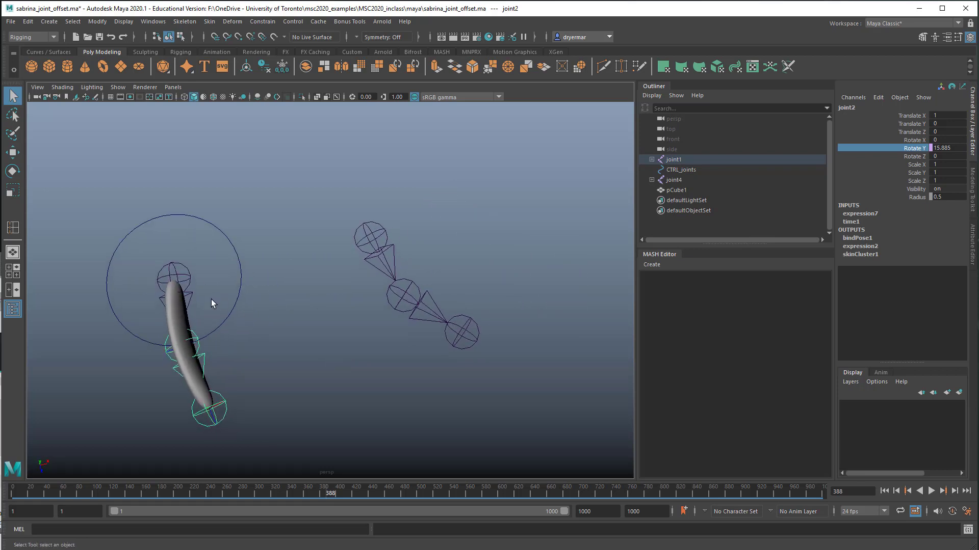
click(379, 251)
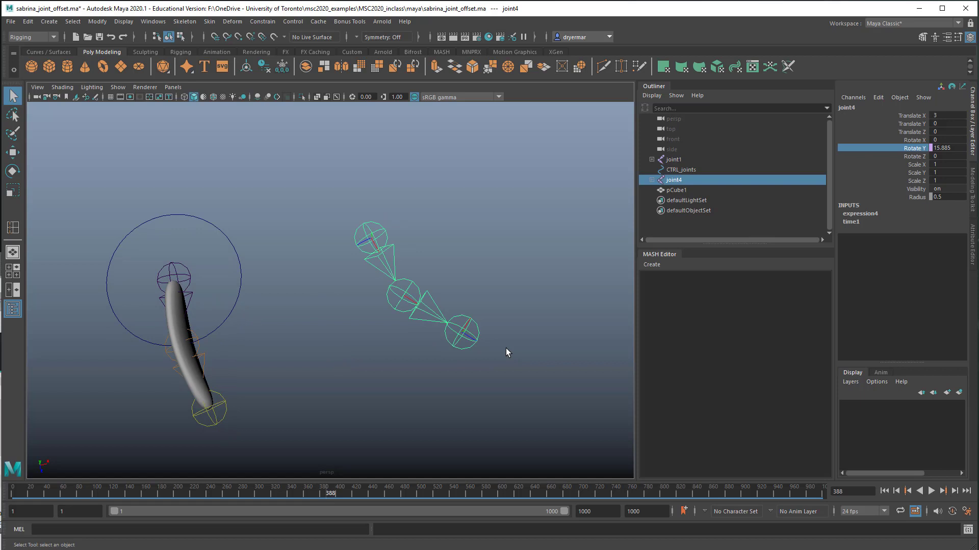
click(188, 267)
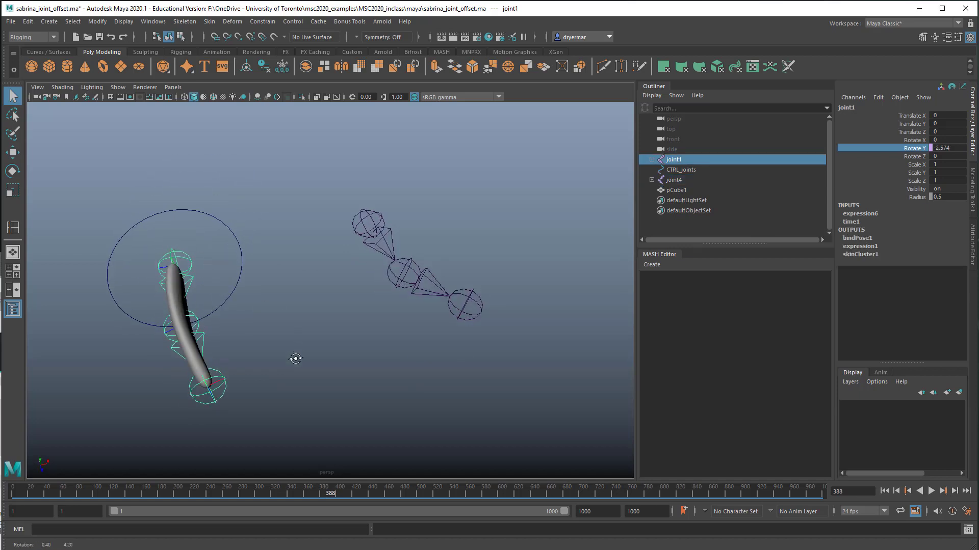
key(Escape)
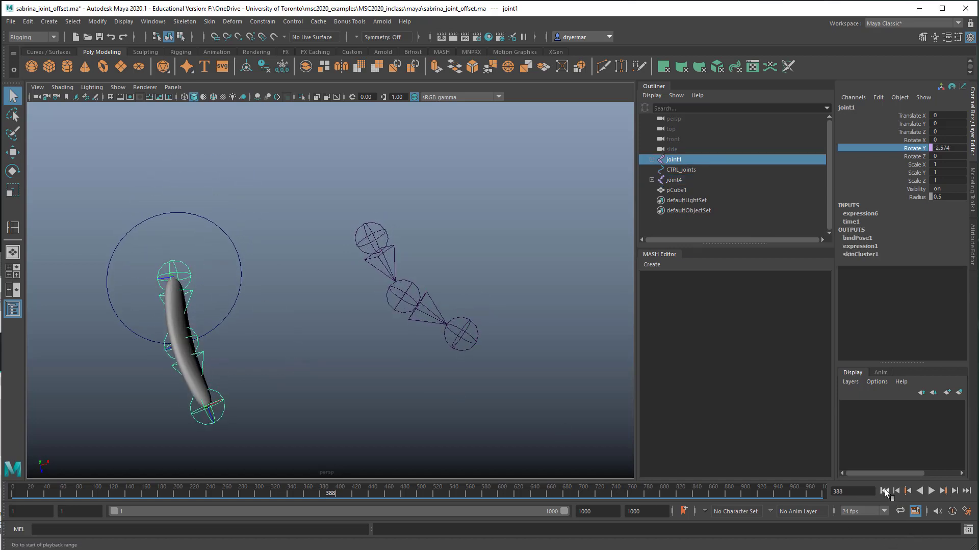
- Replay the animation from the first frame and stop playback after a few swings
click(884, 490)
click(931, 491)
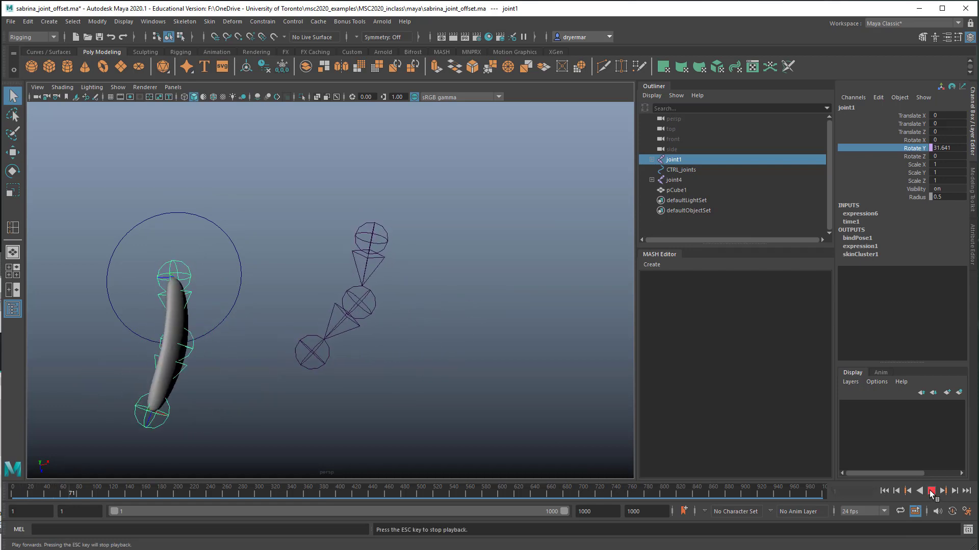
click(931, 491)
- Show the CTRL_joints control's extra attributes in the Attribute Editor and set both Offset and Root Offset to 0
click(239, 267)
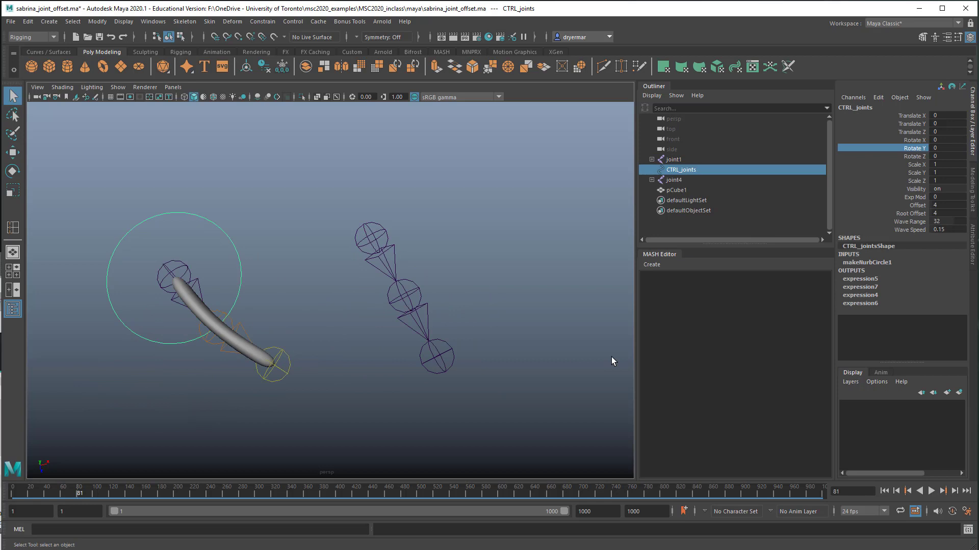
key(ctrl+a)
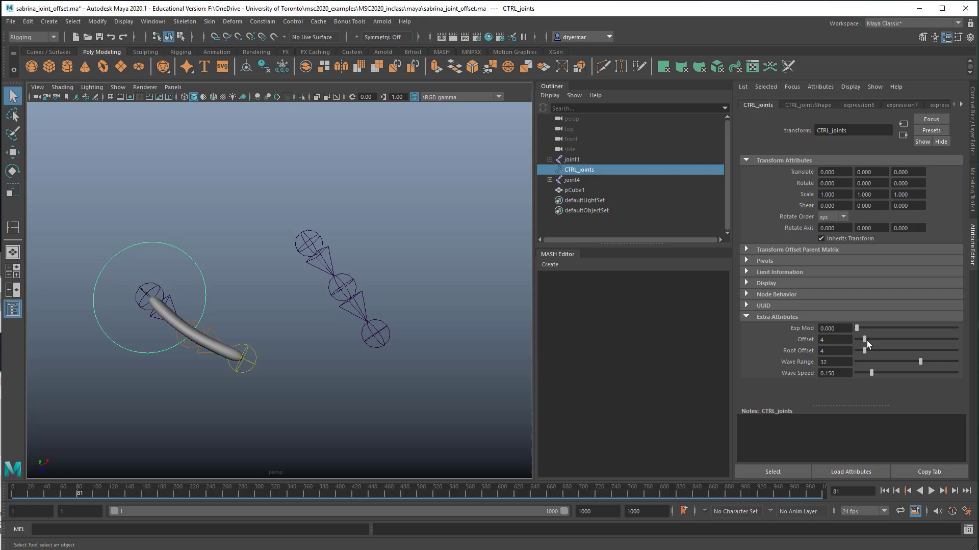
drag(865, 342, 807, 345)
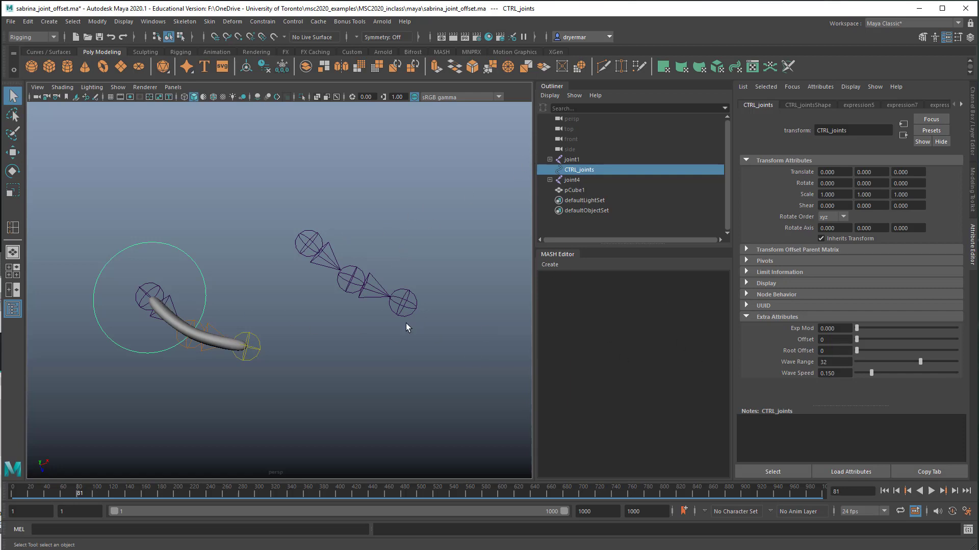
double_click(850, 350)
- Play the animation from the first frame with both offsets at 0, and return to frame 1
click(884, 491)
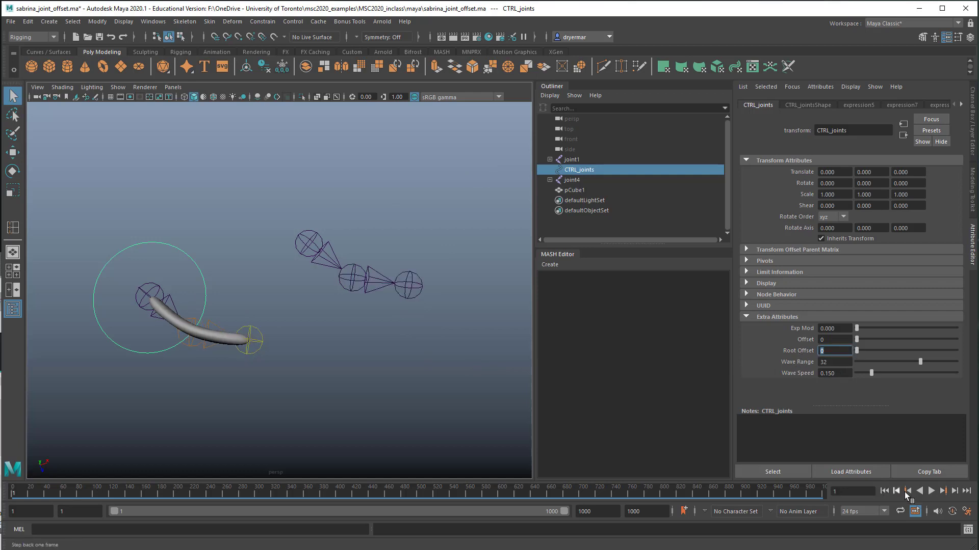
click(930, 491)
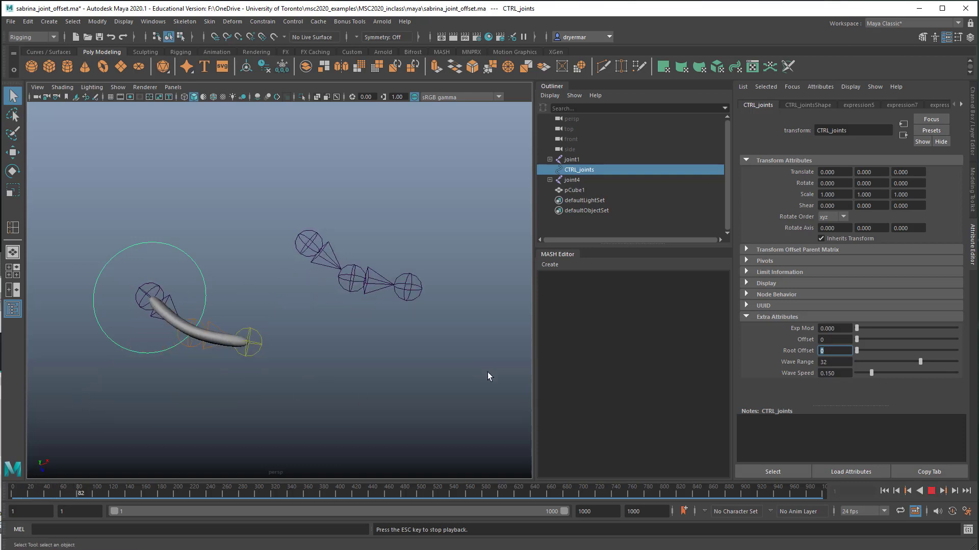
click(931, 490)
click(884, 491)
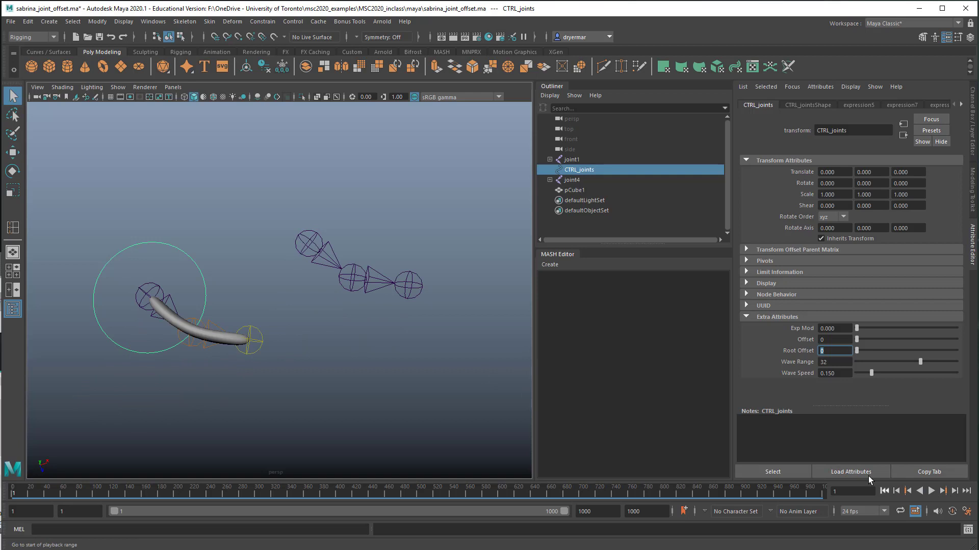
- Set the Root Offset of CTRL_joints to 4
click(834, 351)
double_click(833, 350)
text(4)
key(Return)
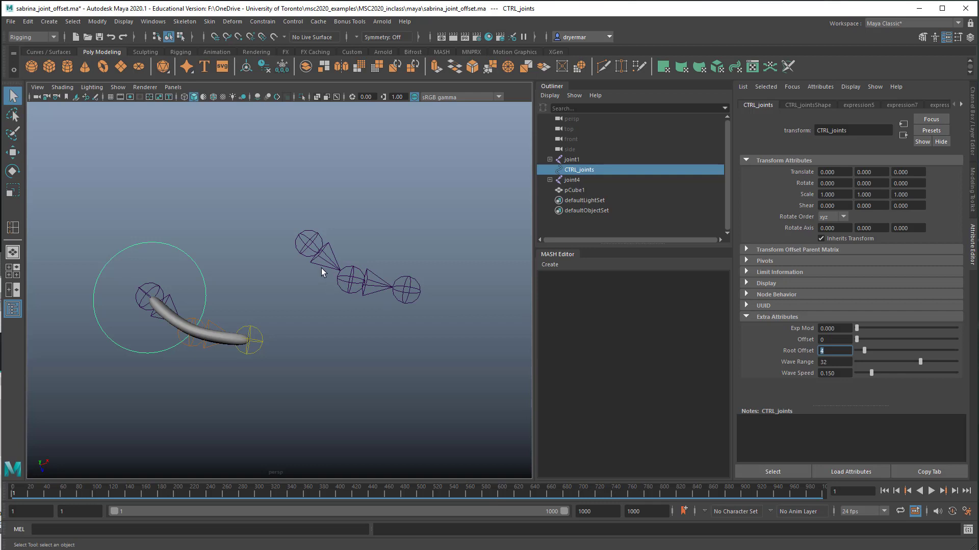
- Compare the rotation of the root joints joint4 and joint1 at frame 1 with the new Root Offset
drag(299, 225, 312, 238)
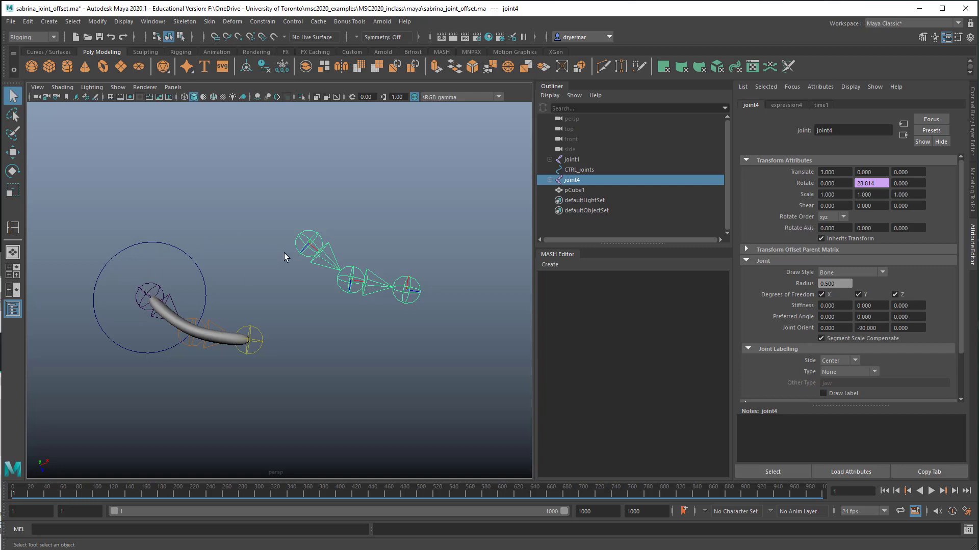
alt+drag(340, 250, 316, 243)
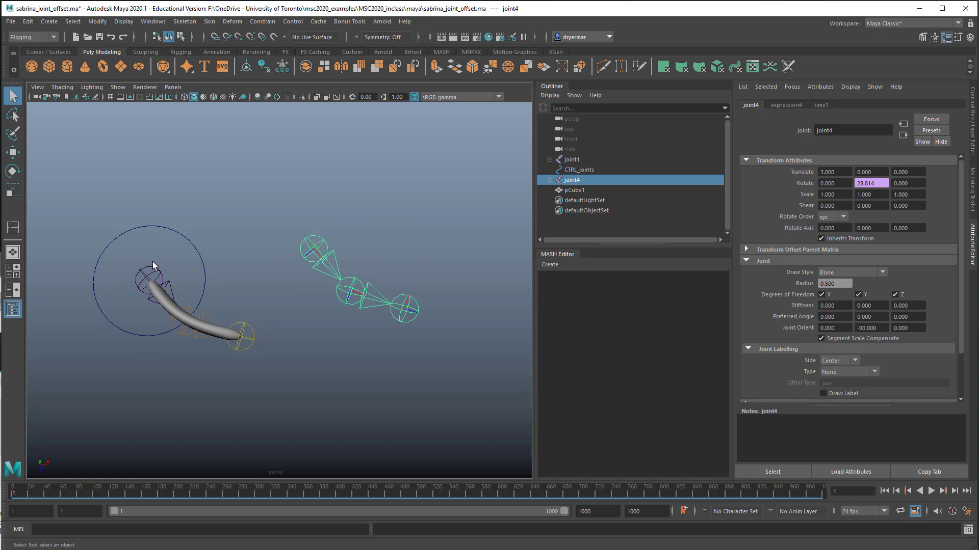
click(141, 280)
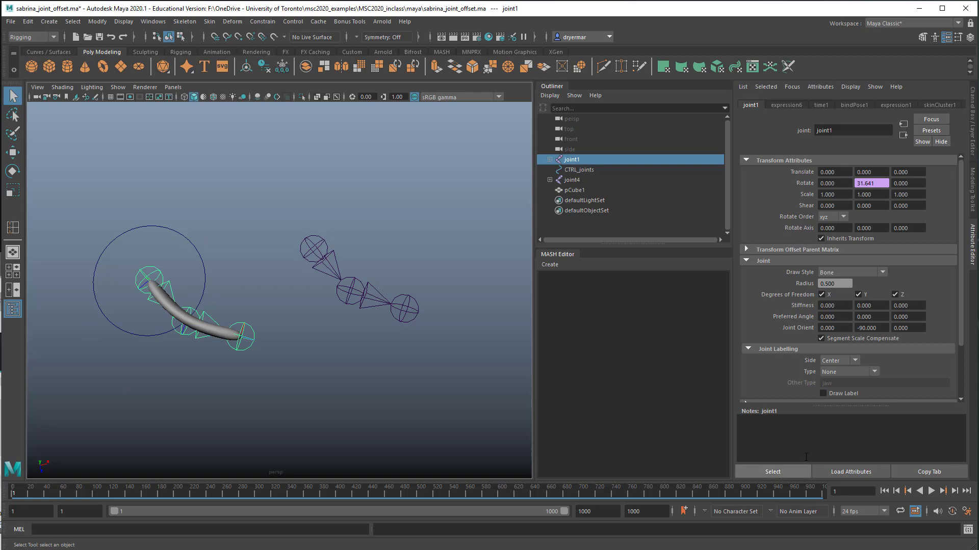
- Reselect the CTRL_joints control, play the animation with Root Offset 4, and return to frame 1
click(192, 239)
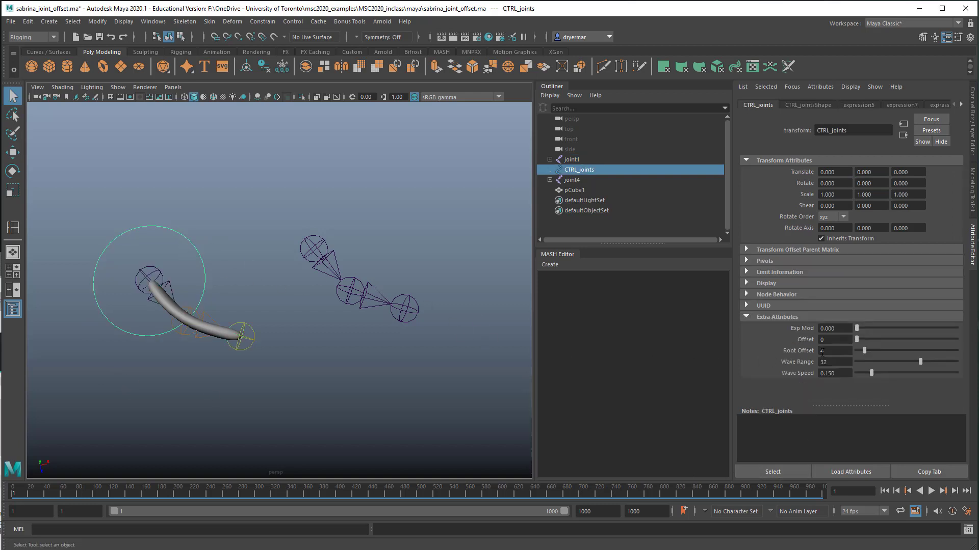
click(932, 491)
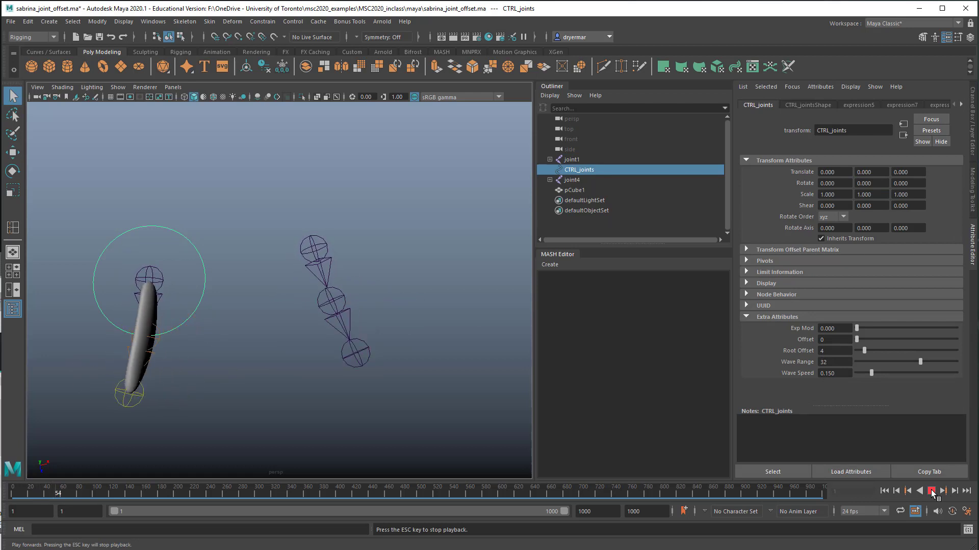
click(884, 491)
- Set the Root Offset of CTRL_joints to 12 and preview the animation, ending back at frame 1
click(843, 351)
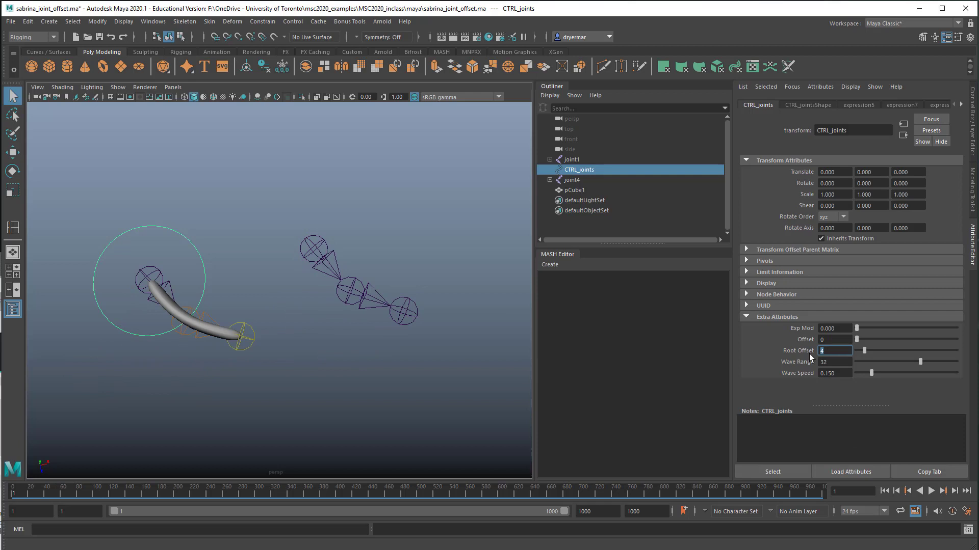
text(12)
key(Return)
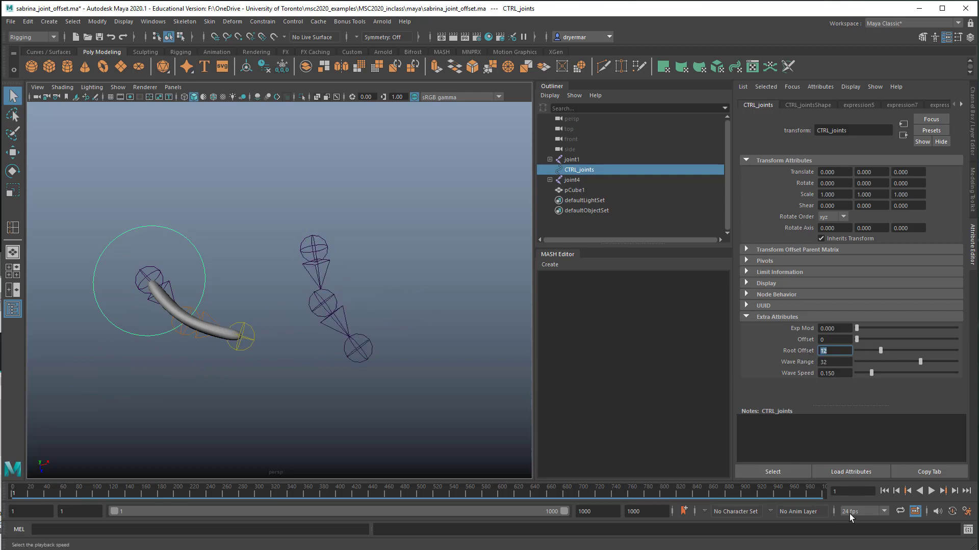
click(940, 493)
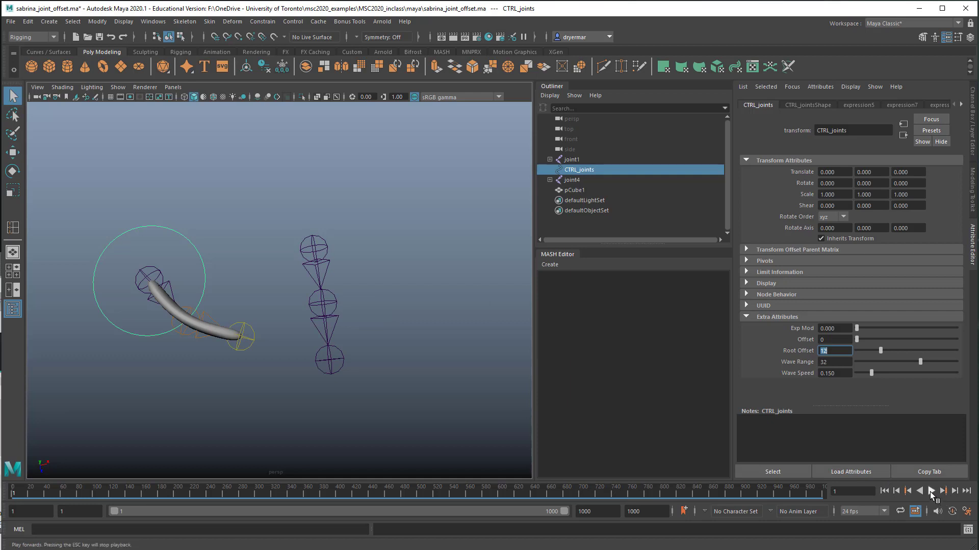
click(931, 492)
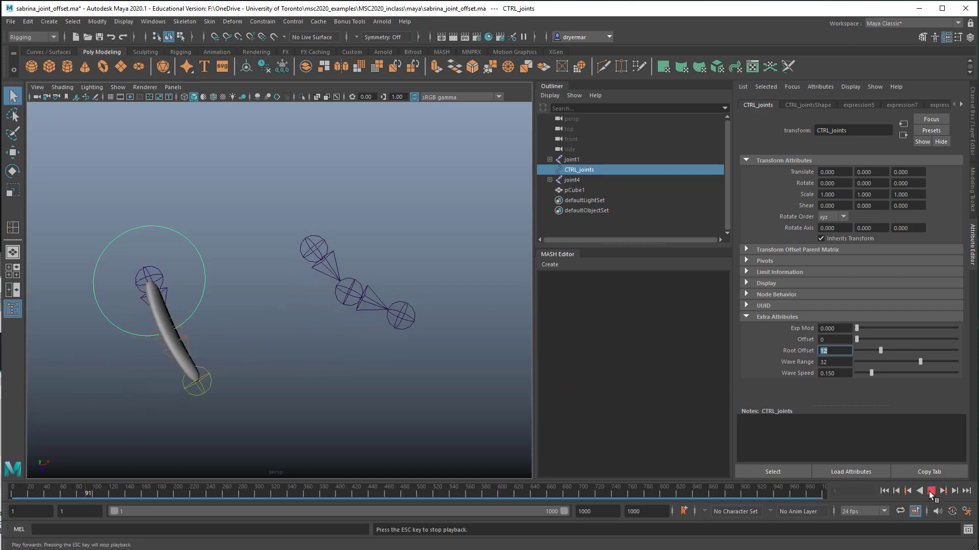
click(930, 491)
click(884, 491)
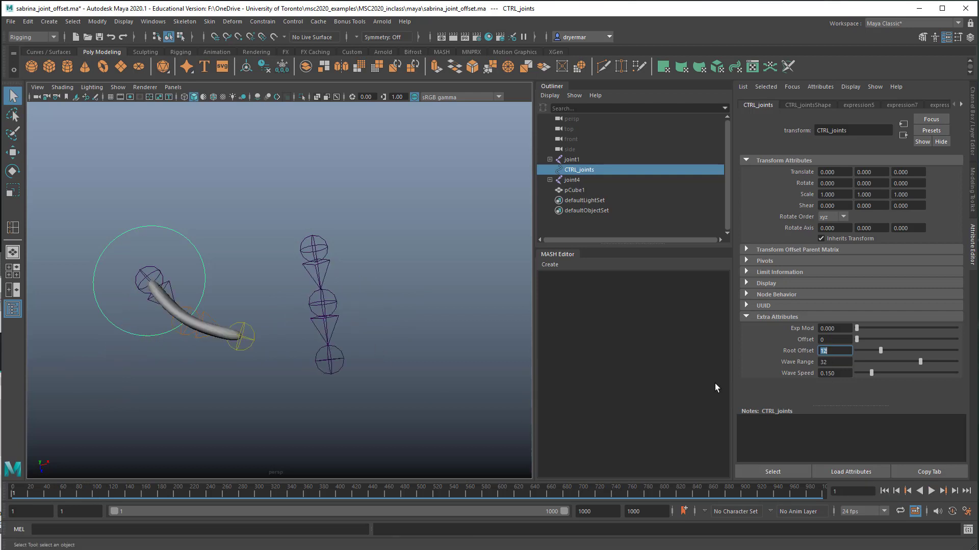
- Set the Root Offset to 24 and preview the animation, ending back at frame 1
text(24)
key(Return)
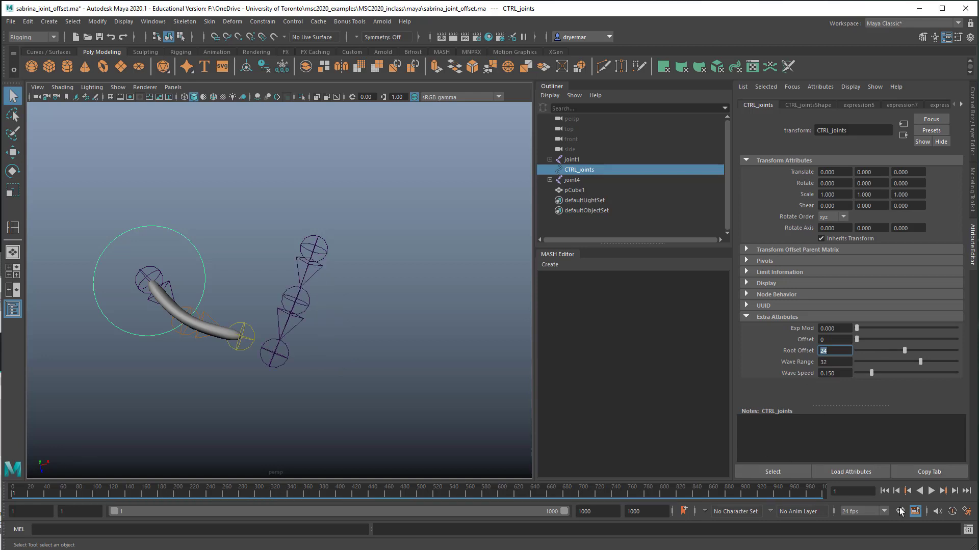
click(920, 491)
click(931, 491)
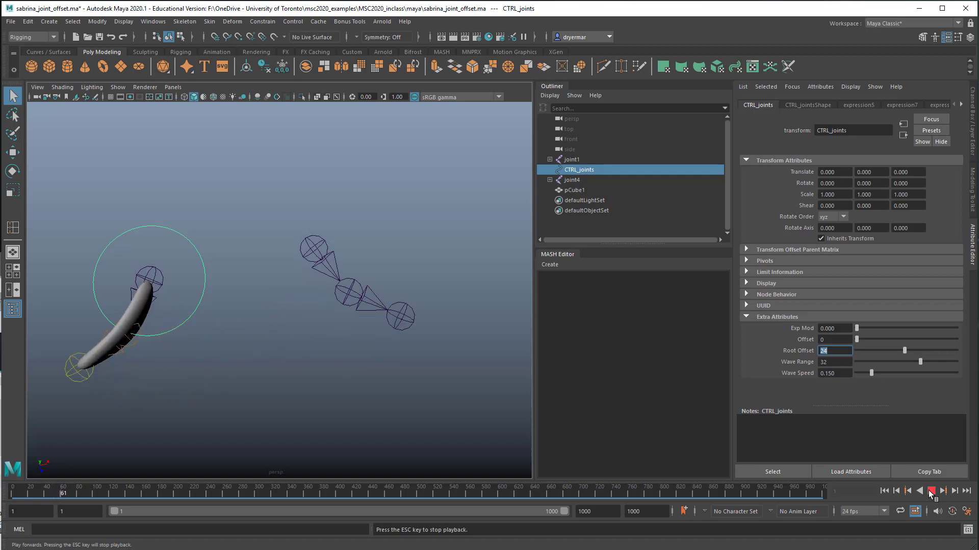
key(Escape)
click(884, 491)
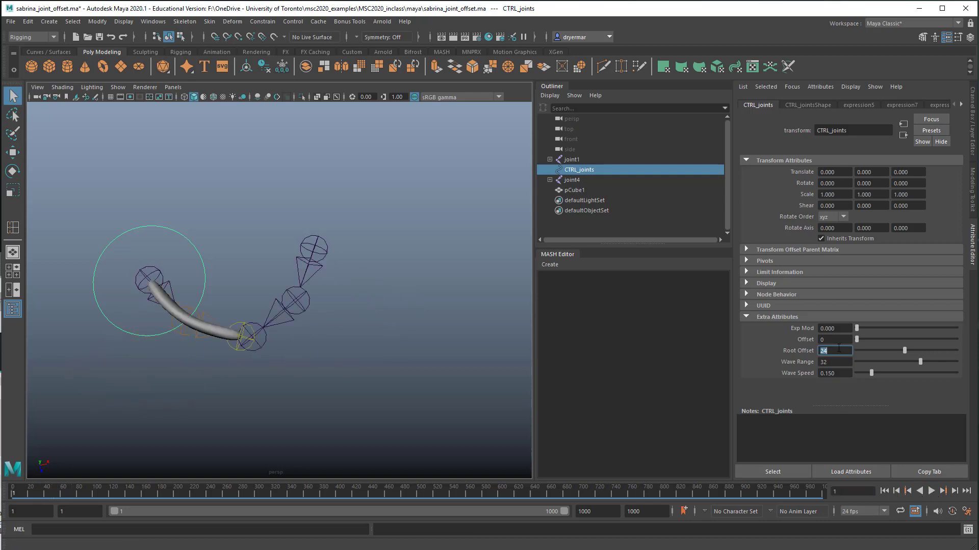
- Set the Root Offset back to 4 and preview the animation, ending at frame 1
click(838, 350)
text(4)
key(Return)
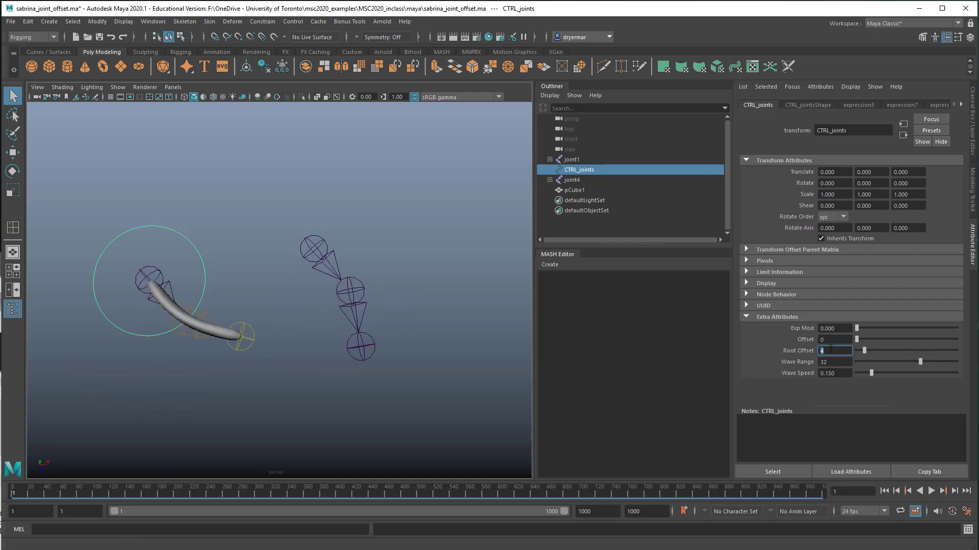
click(931, 491)
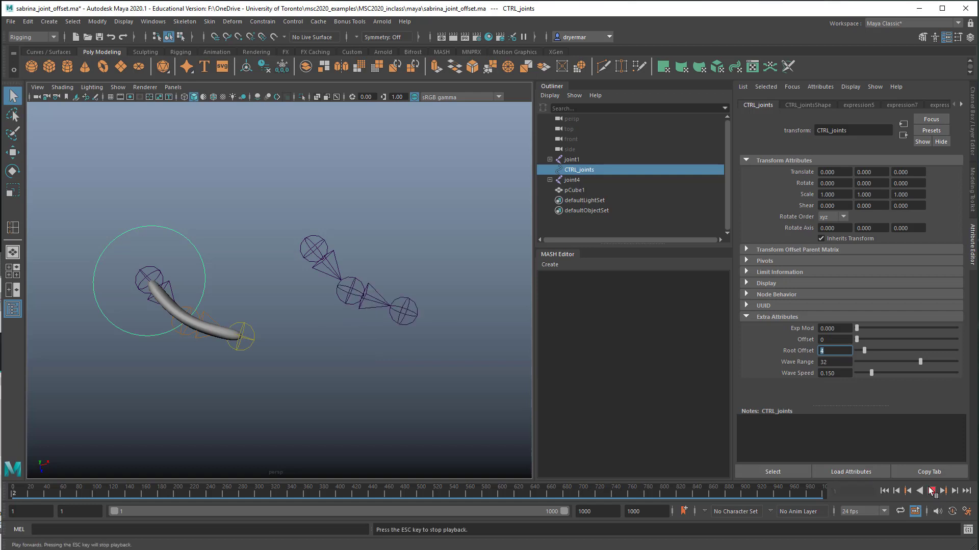
click(931, 491)
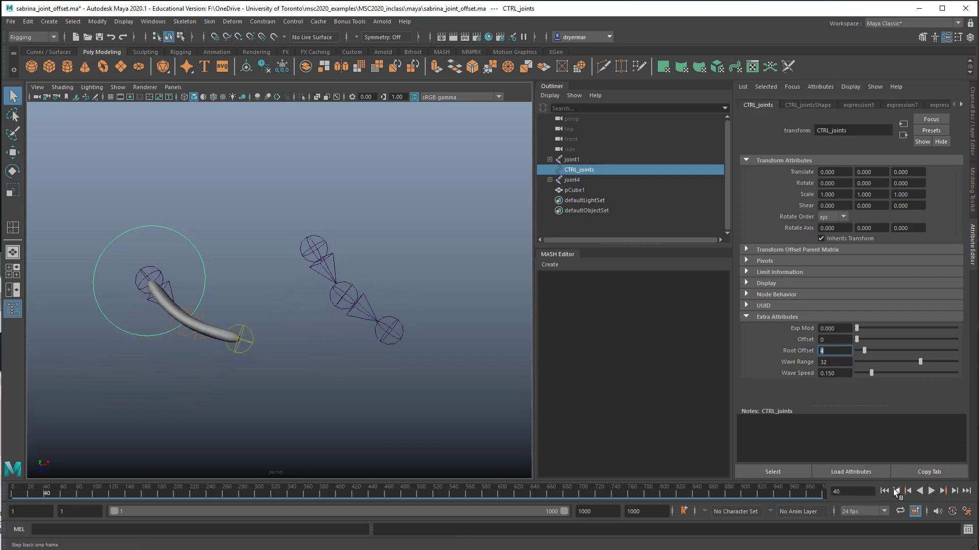
click(885, 491)
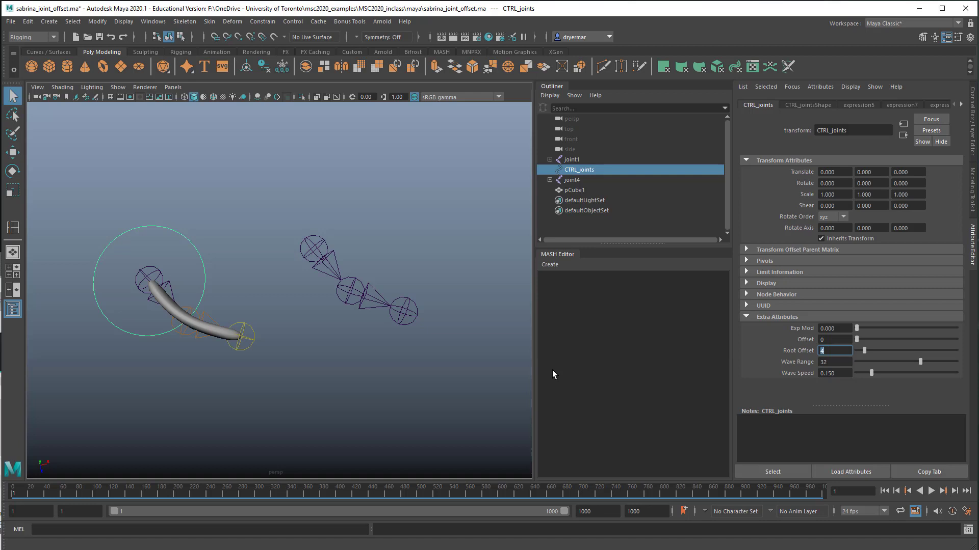
- Compare the rotation of joint2 in the skinned chain with the joints of the joint4 chain at frame 1
alt+right_drag(138, 317, 179, 289)
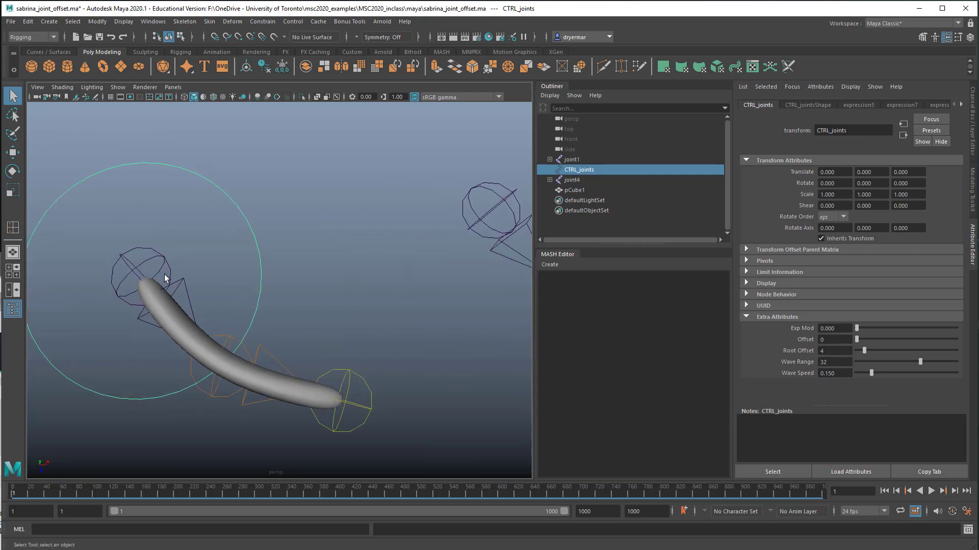
drag(149, 256, 191, 382)
click(232, 403)
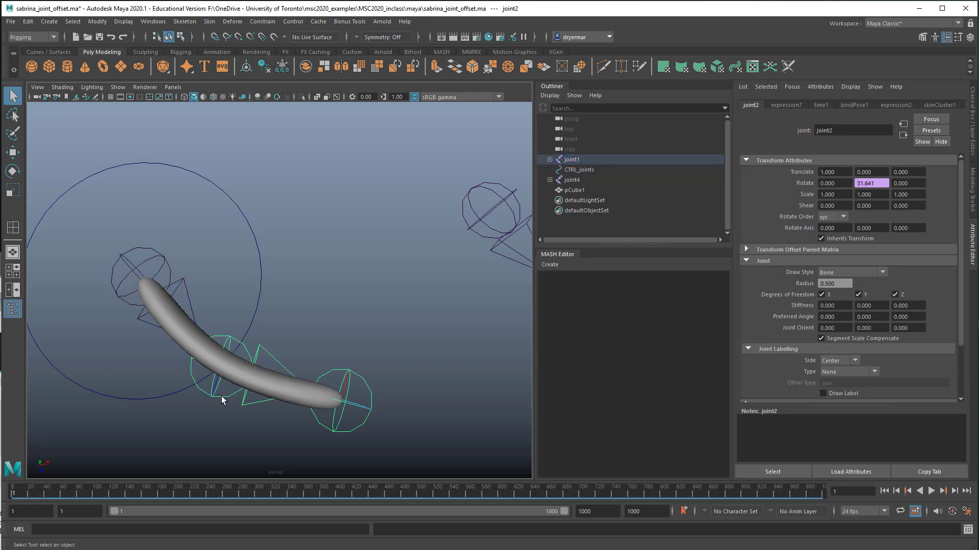
alt+right_drag(235, 409, 244, 249)
click(333, 305)
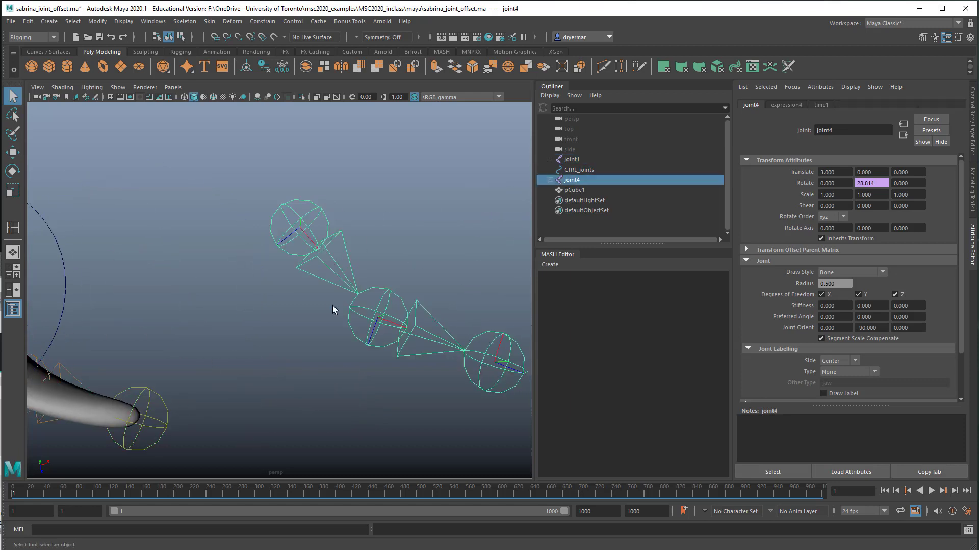
click(376, 343)
mouse_move(377, 352)
alt+right_down()
mouse_move(331, 366)
mouse_move(309, 357)
mouse_move(378, 338)
alt+right_up()
- Reselect the CTRL_joints control and set its Offset to 6
click(199, 228)
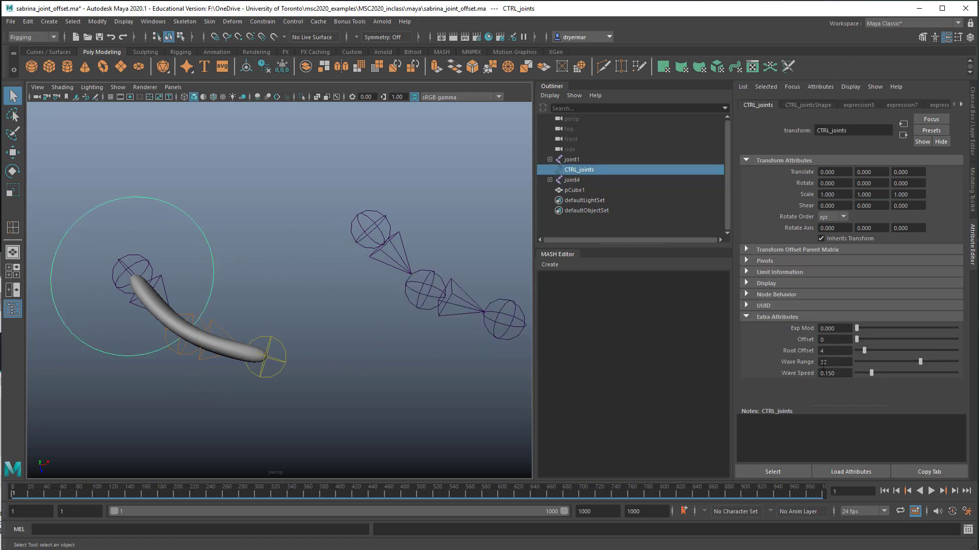
click(838, 341)
key(Return)
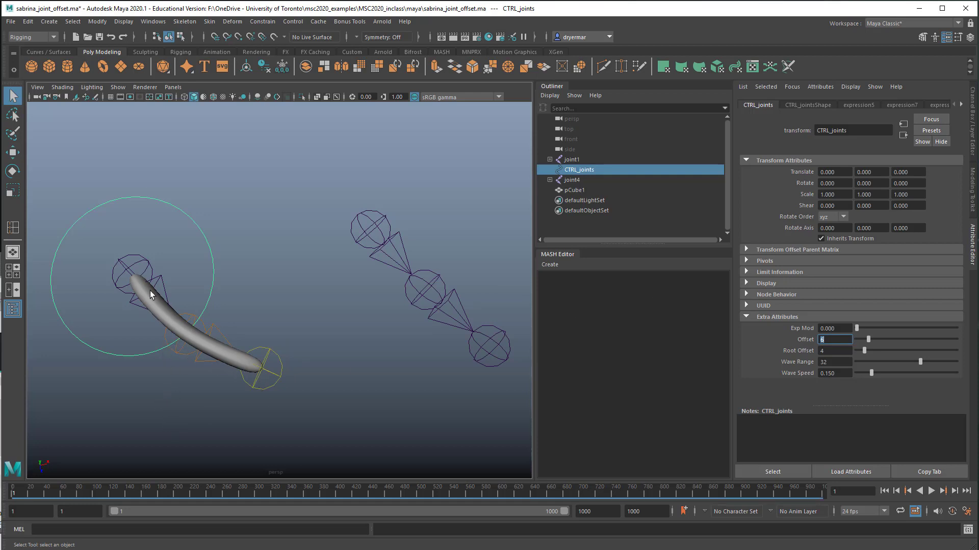
- Play the animation with Offset 6, return to frame 1, and inspect the pose of both joint chains
alt+right_drag(379, 411, 320, 411)
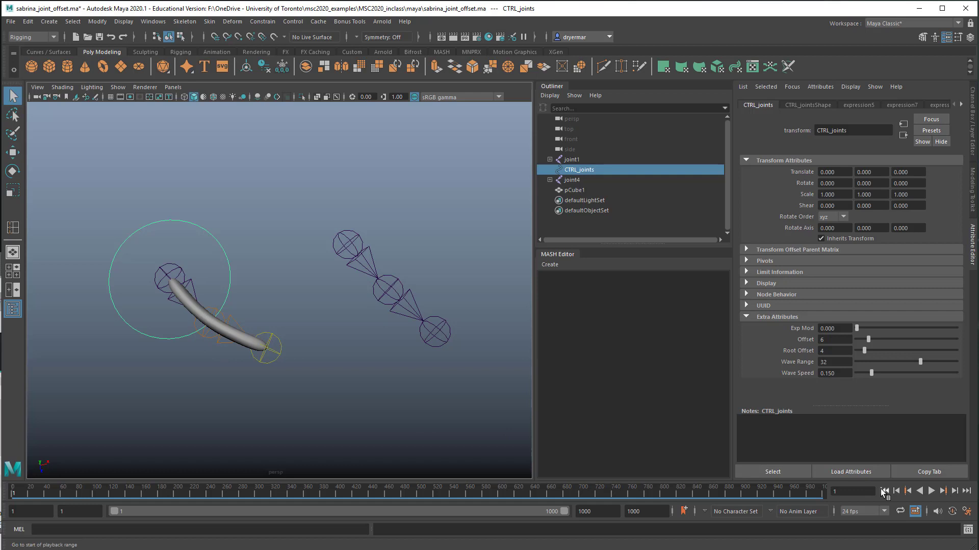
click(931, 491)
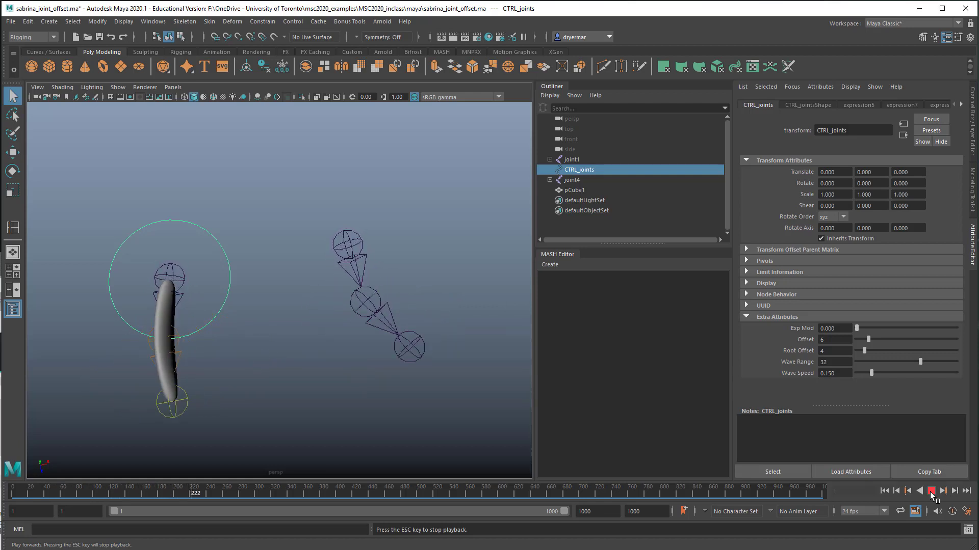
click(929, 492)
click(885, 490)
alt+drag(354, 396, 362, 368)
alt+drag(284, 377, 281, 391)
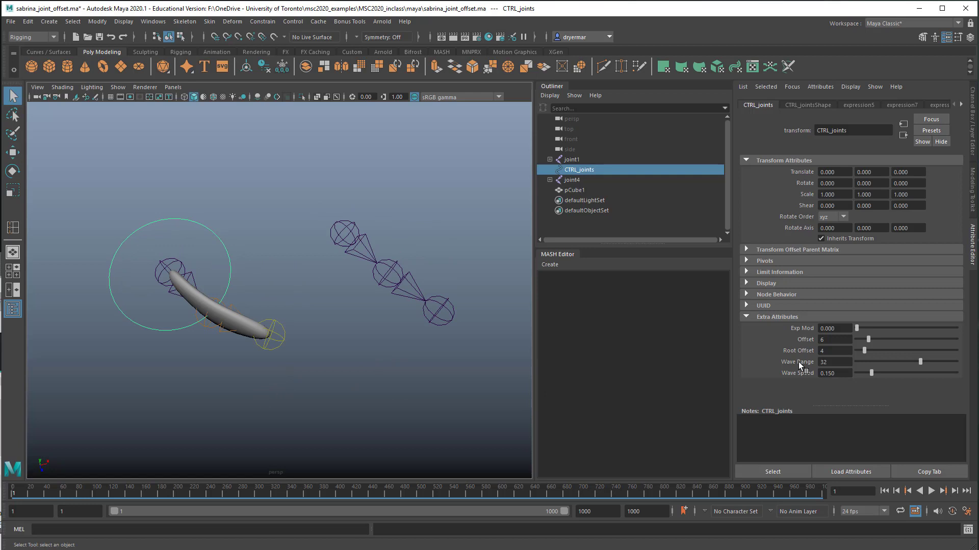
alt+drag(328, 349, 248, 351)
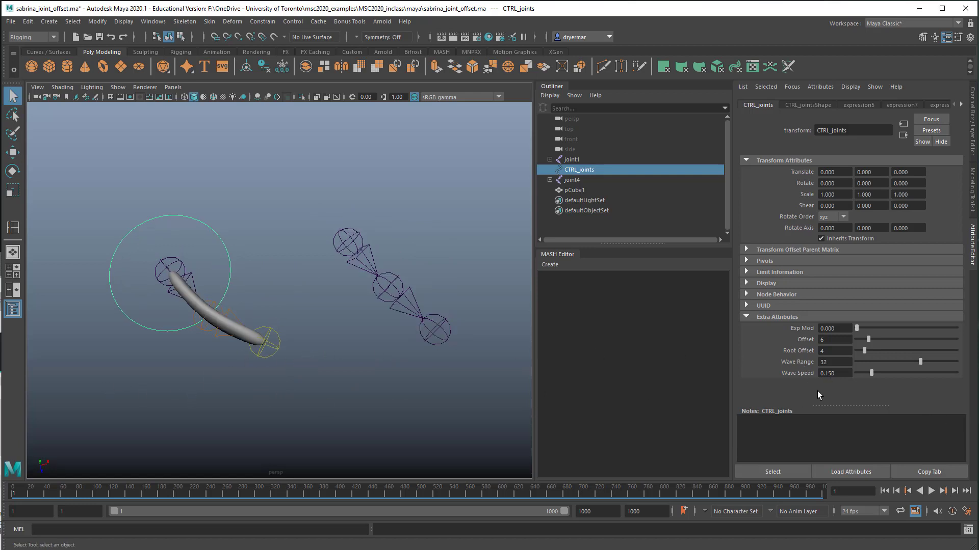
- Set the Wave Range of CTRL_joints to 1 and preview the animation, ending back at frame 1
double_click(839, 362)
text(1)
key(Return)
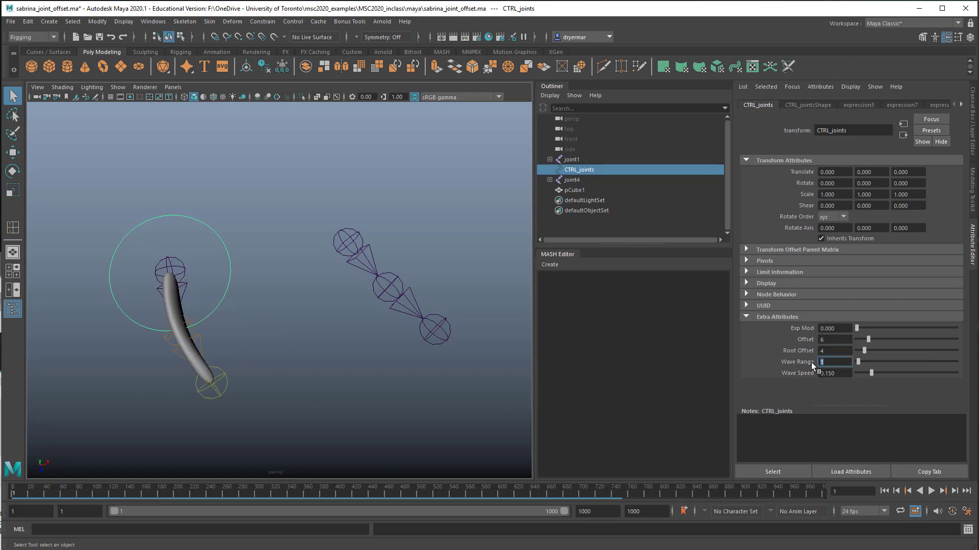
click(931, 491)
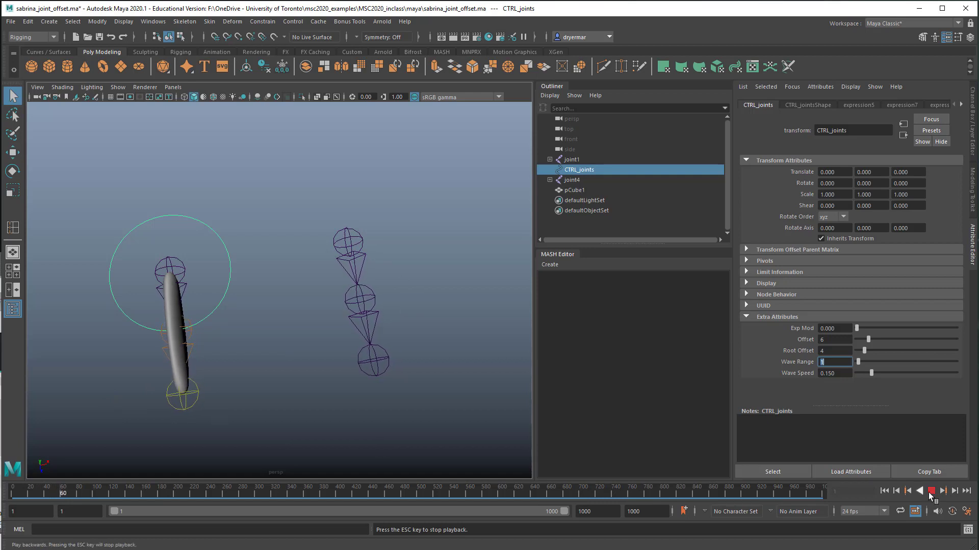
click(885, 491)
- Raise the Wave Range to 50 and preview the animation from frame 1, then rewind it
drag(861, 360, 967, 378)
click(884, 491)
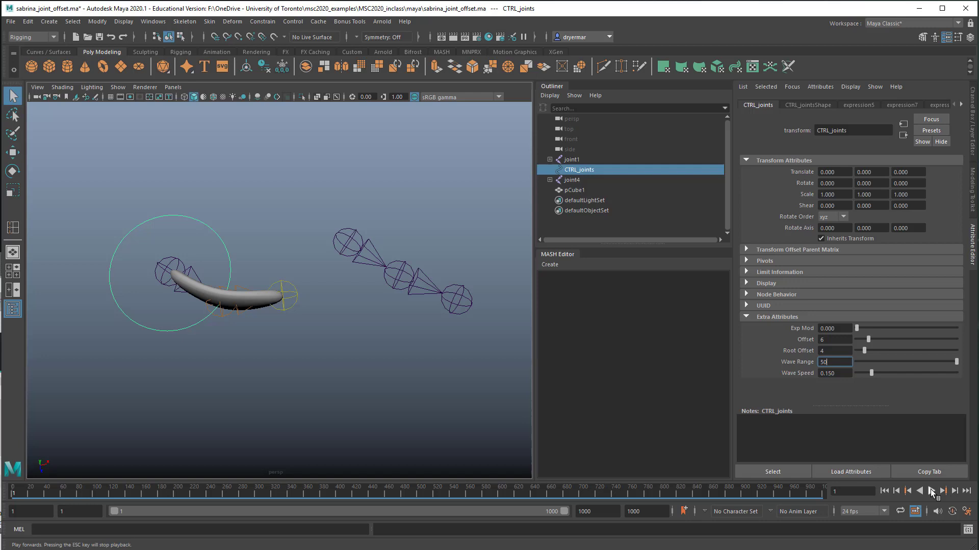
click(931, 491)
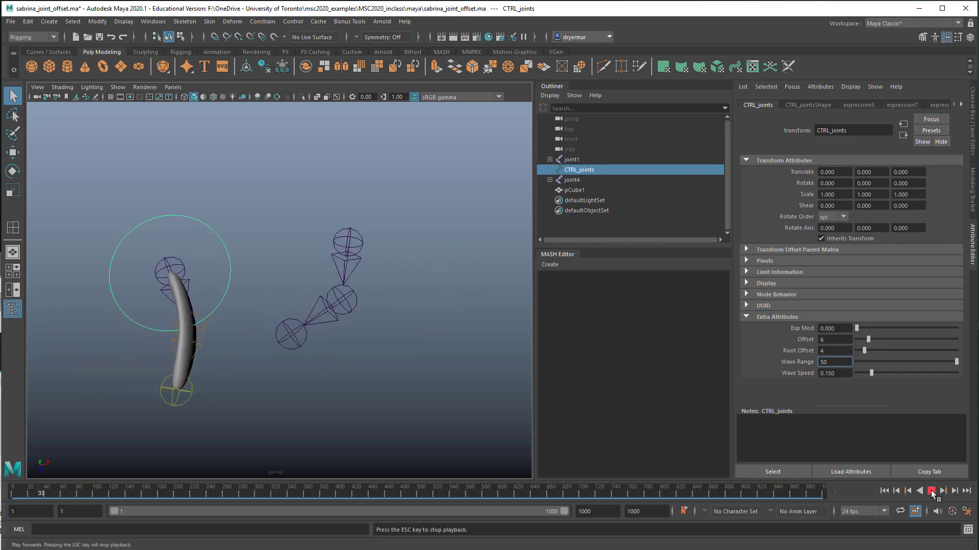
click(931, 491)
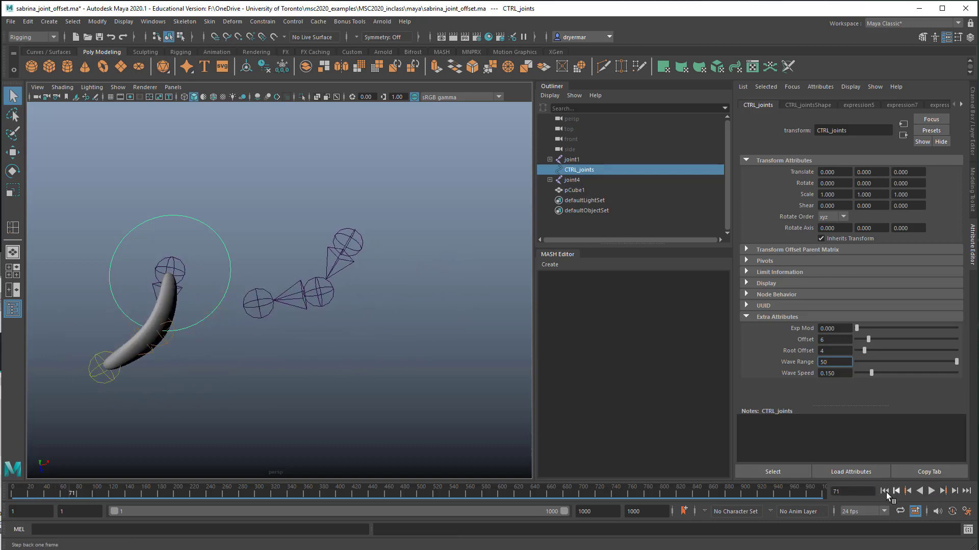
click(885, 491)
- Raise the Wave Speed to about 0.768 and preview the animation
drag(871, 372, 932, 377)
click(930, 491)
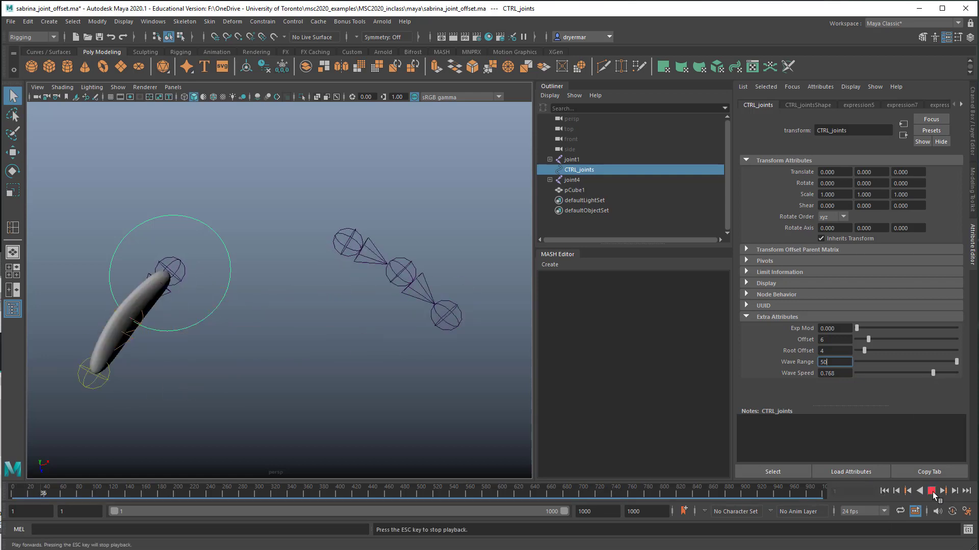
click(931, 491)
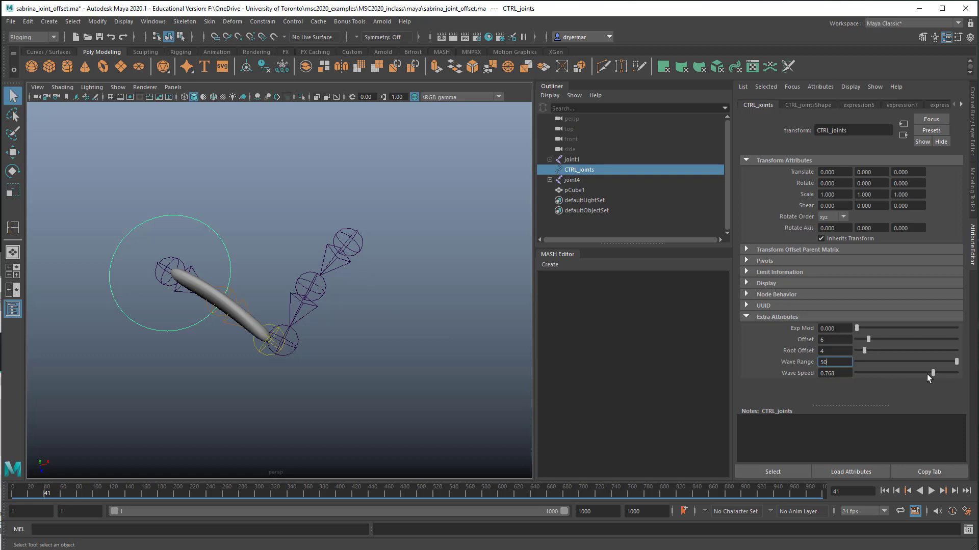
- Lower the Wave Speed to about 0.149 and preview the slower wave motion
drag(927, 374, 870, 374)
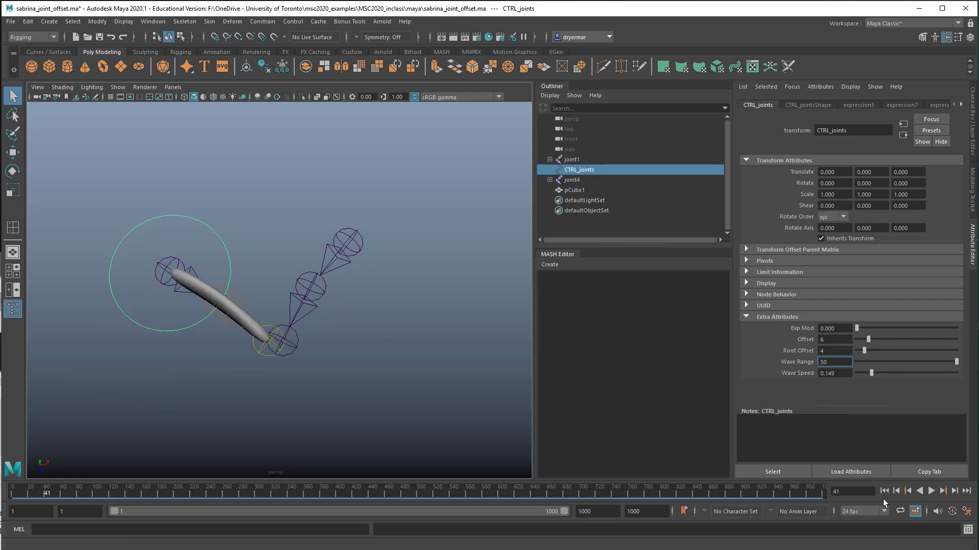
click(931, 491)
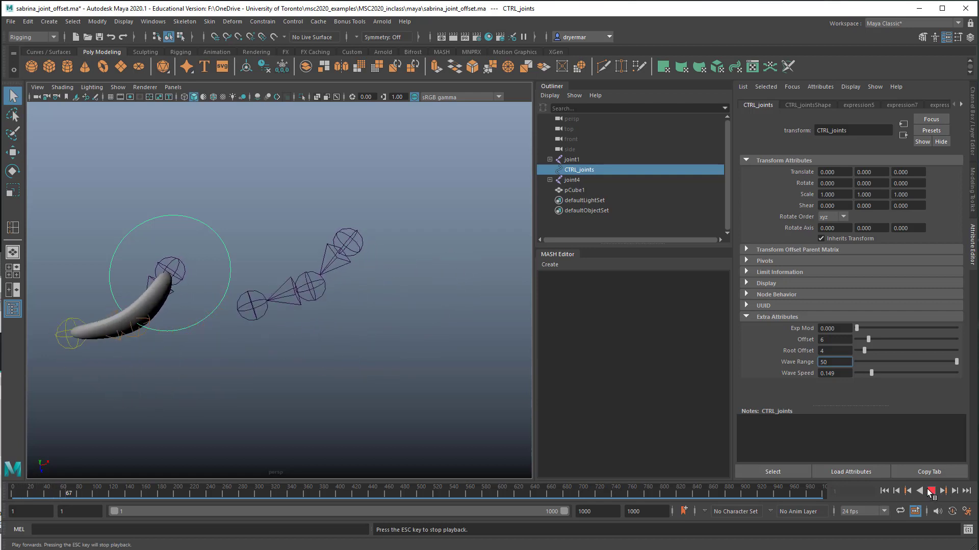
click(930, 491)
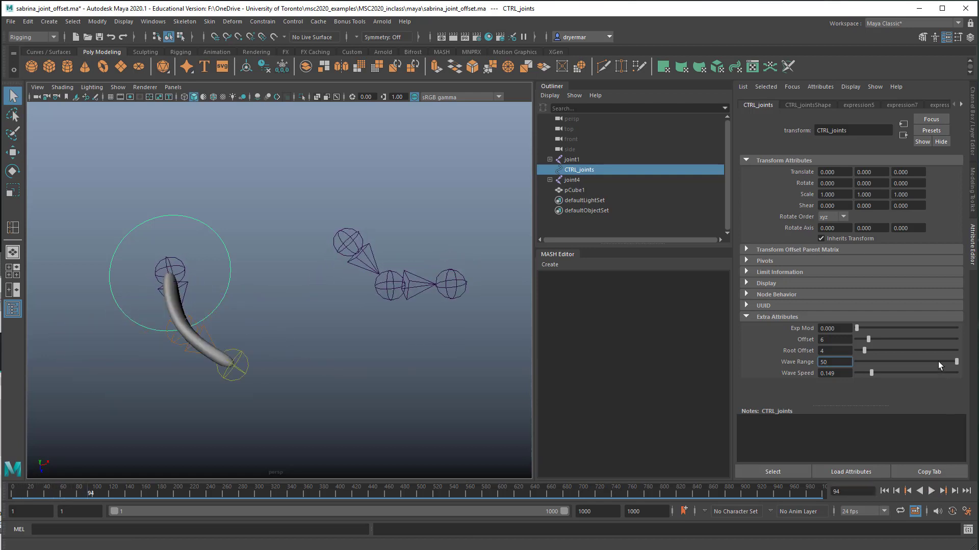
- Reduce the Wave Range to 16 and preview the animation from frame 1, ending back at frame 1
click(888, 362)
click(884, 491)
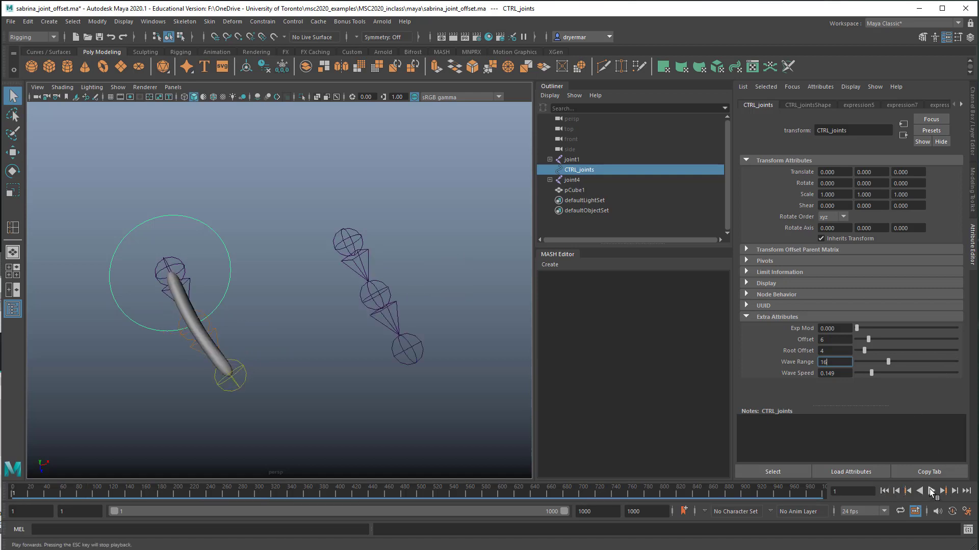
click(931, 490)
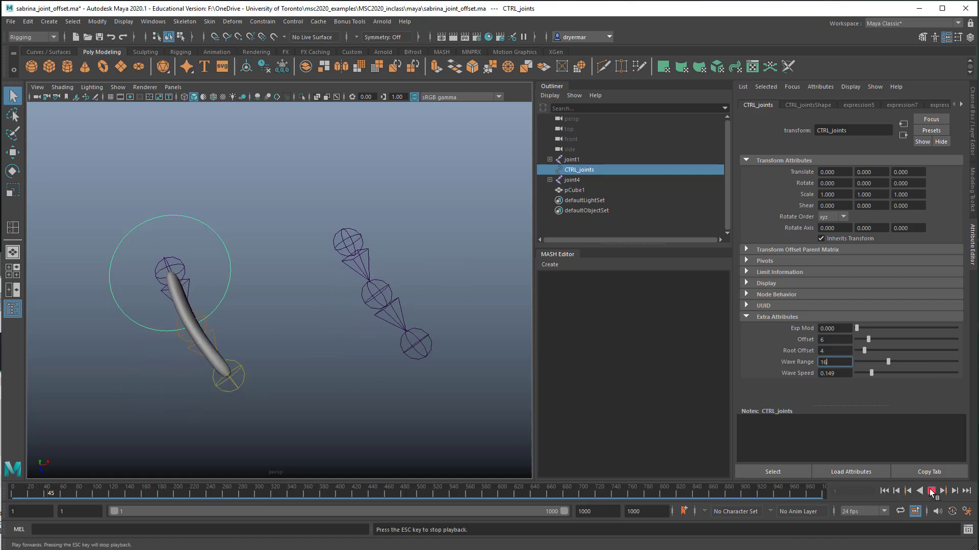
click(931, 491)
click(884, 490)
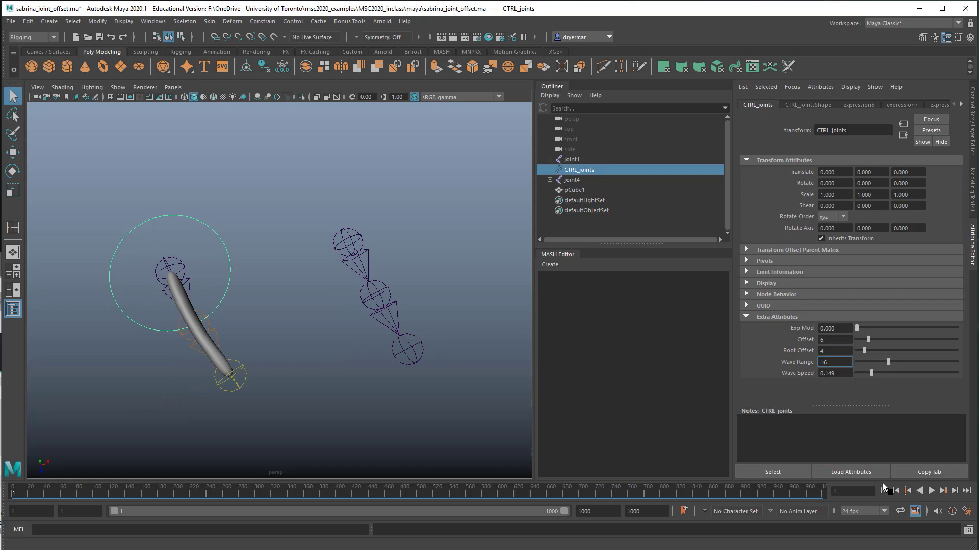
alt+drag(402, 401, 221, 369)
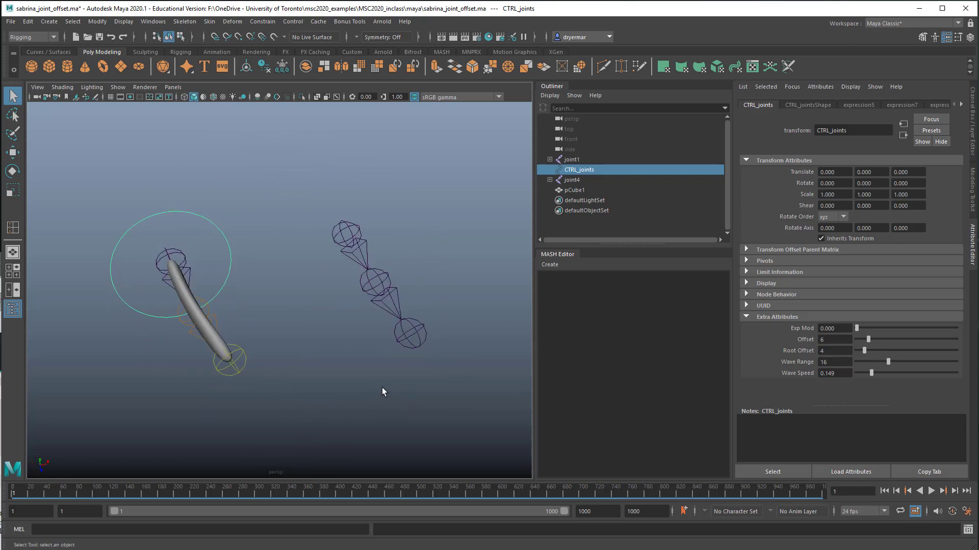
- Switch to the Notepad notes and highlight the whole joint1.rotateY expression line
key(alt+Tab)
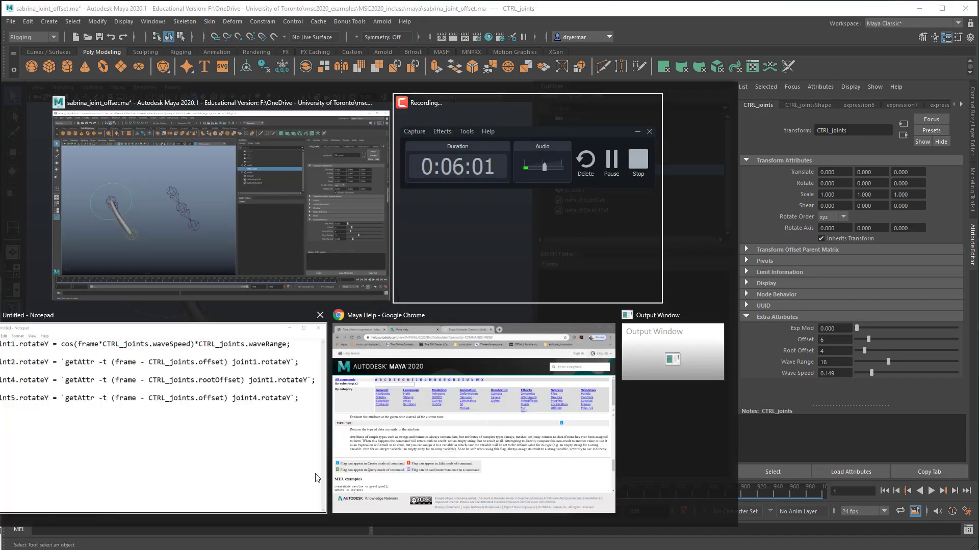
click(193, 465)
drag(424, 156, 465, 74)
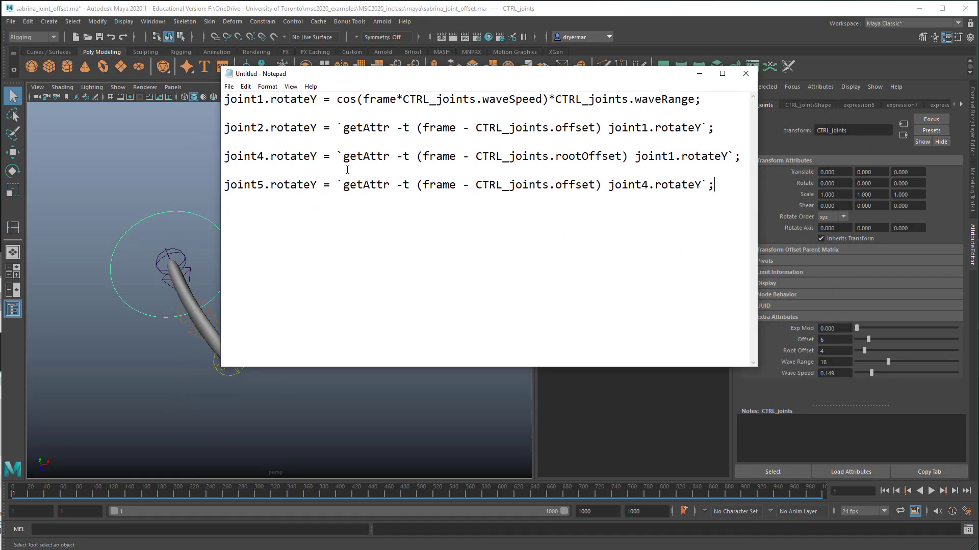
drag(225, 100, 702, 100)
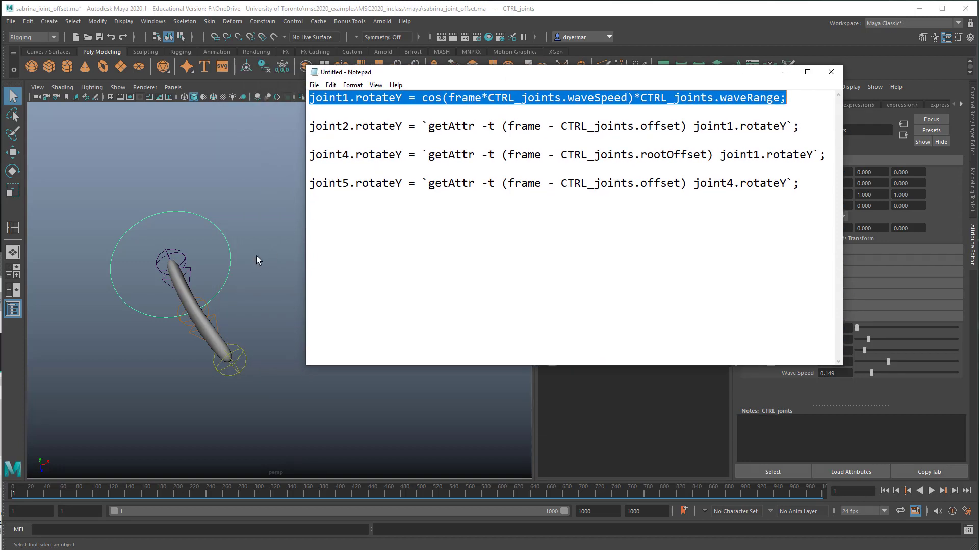
- Select joint1 and open the expression on its Rotate Y channel in the Expression Editor, positioned clear of the joint chain
click(169, 260)
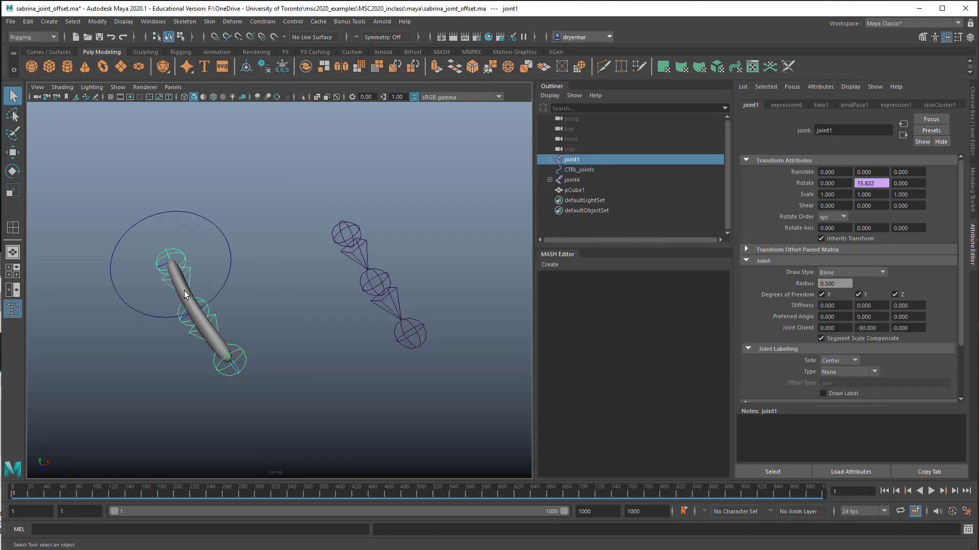
click(972, 122)
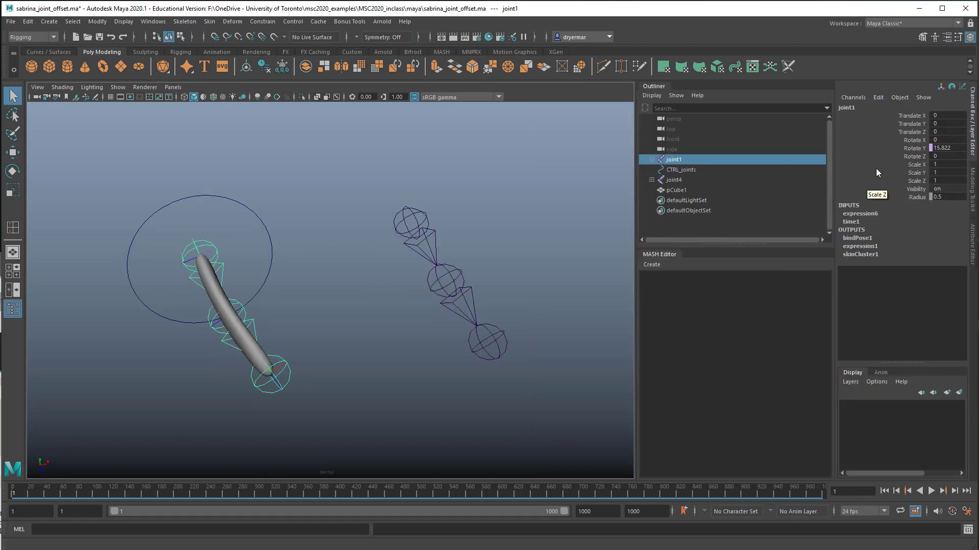
click(914, 148)
key(e)
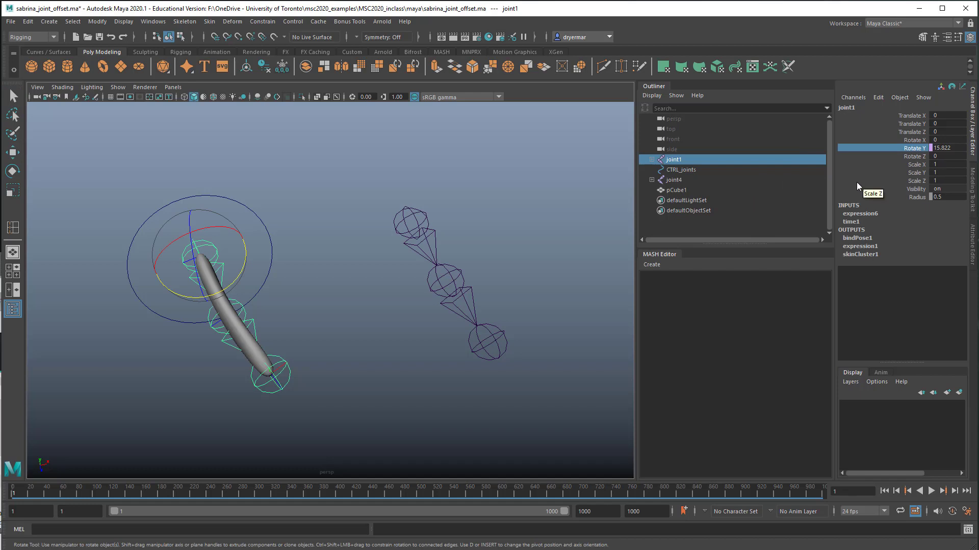
right_click(918, 151)
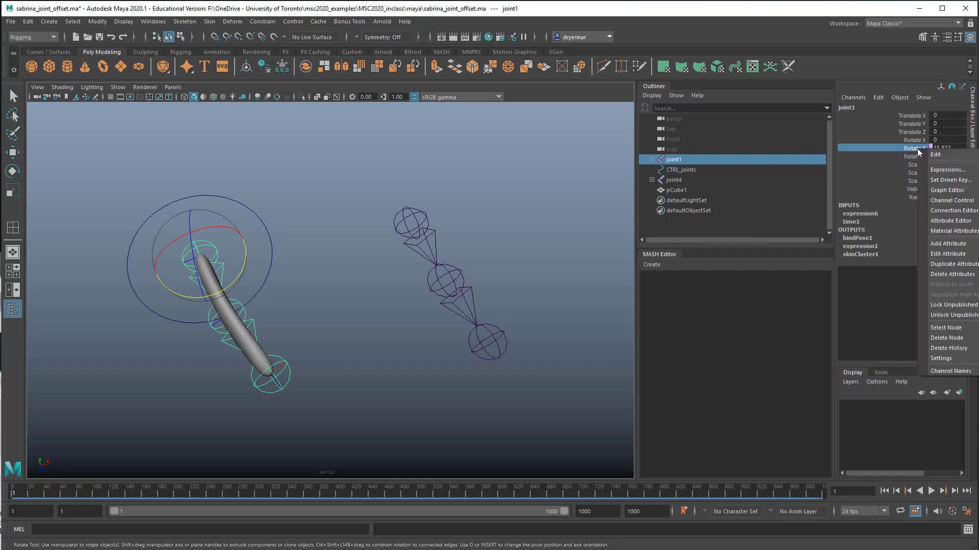
click(941, 170)
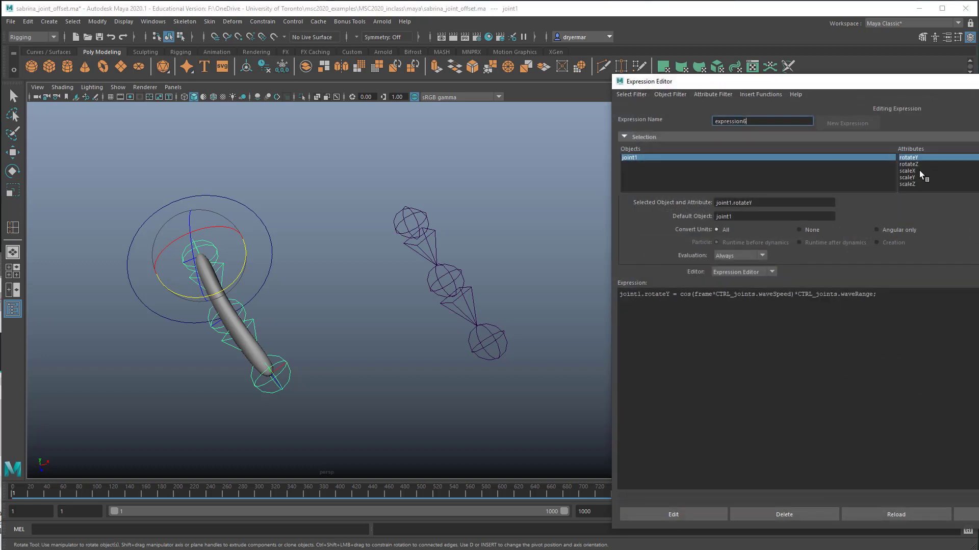
drag(811, 87, 481, 64)
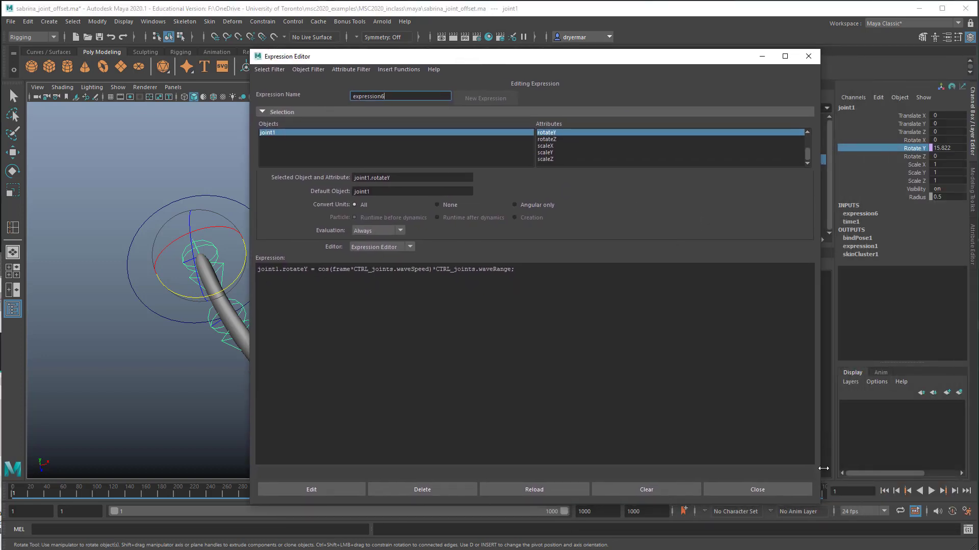
drag(820, 508, 685, 504)
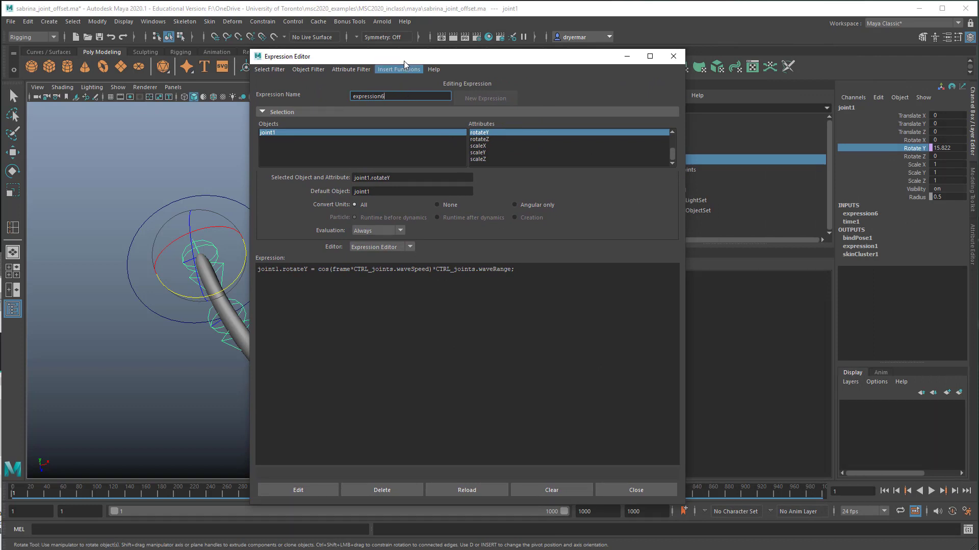
drag(404, 60, 508, 46)
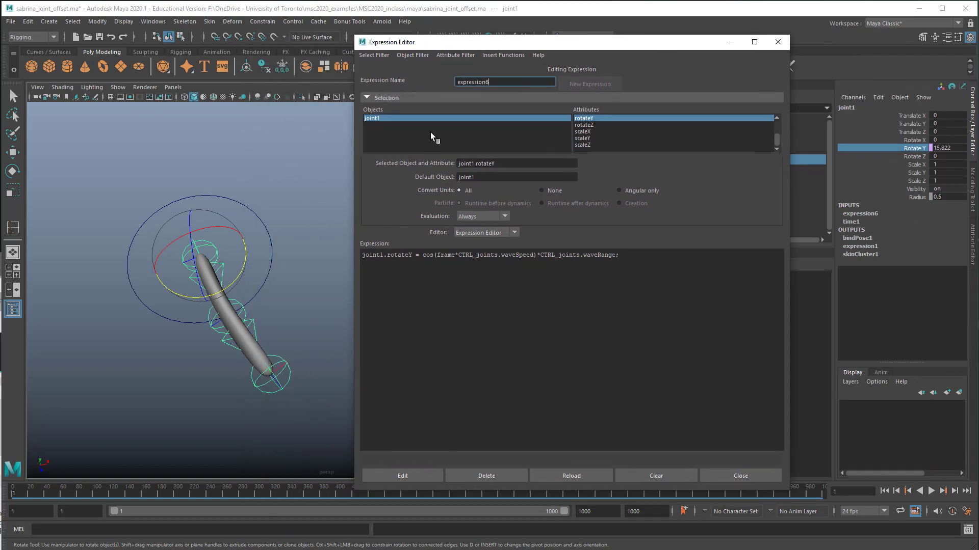
- Point out joint1, its rotateY attribute and the full cosine expression text in the Expression Editor
click(372, 118)
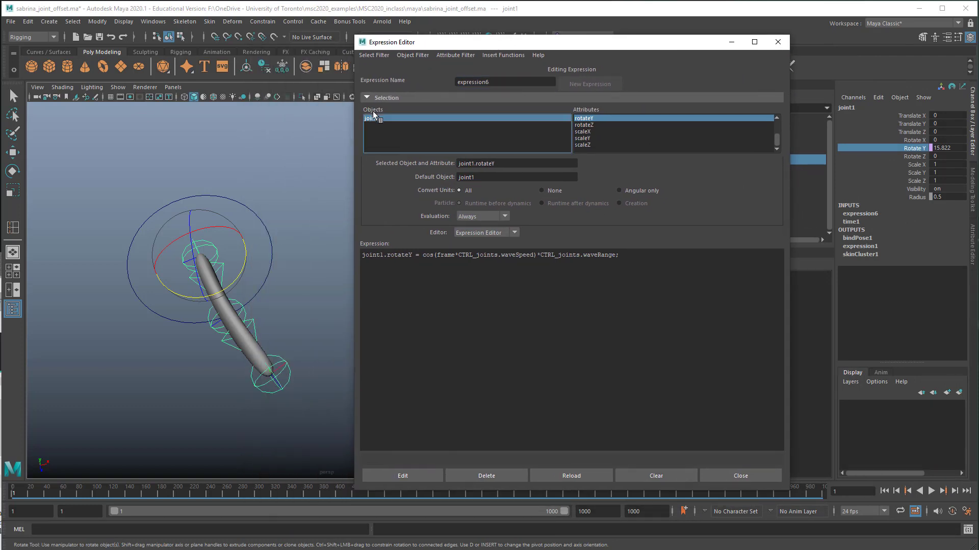
click(576, 119)
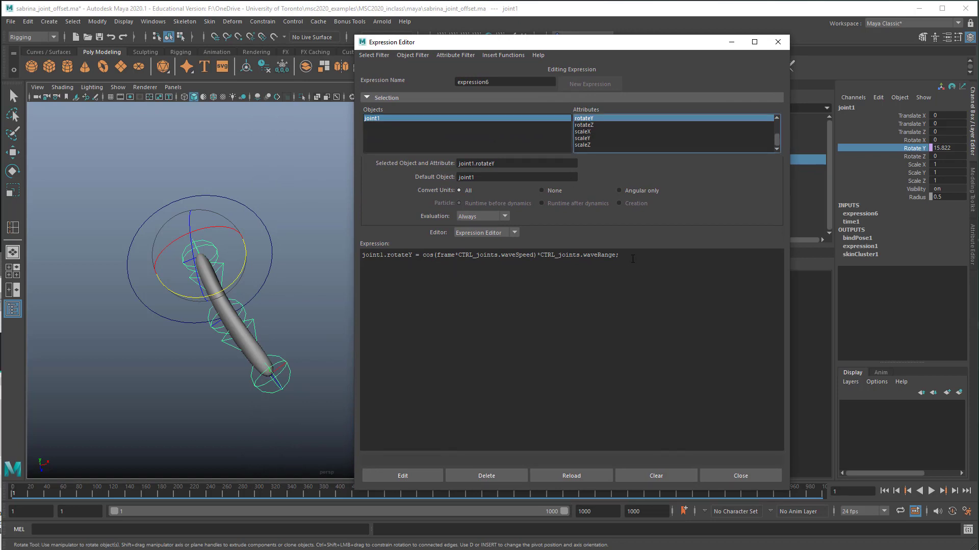
drag(632, 259, 352, 255)
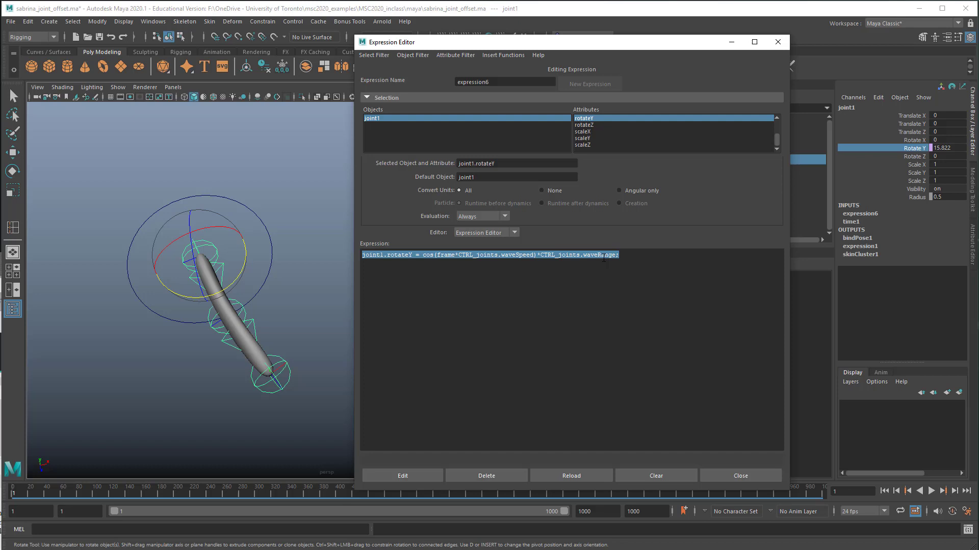
- Draft the expression "rz = 20;" for joint1's rotateZ, clear it, and return to the rotateY attribute
click(582, 126)
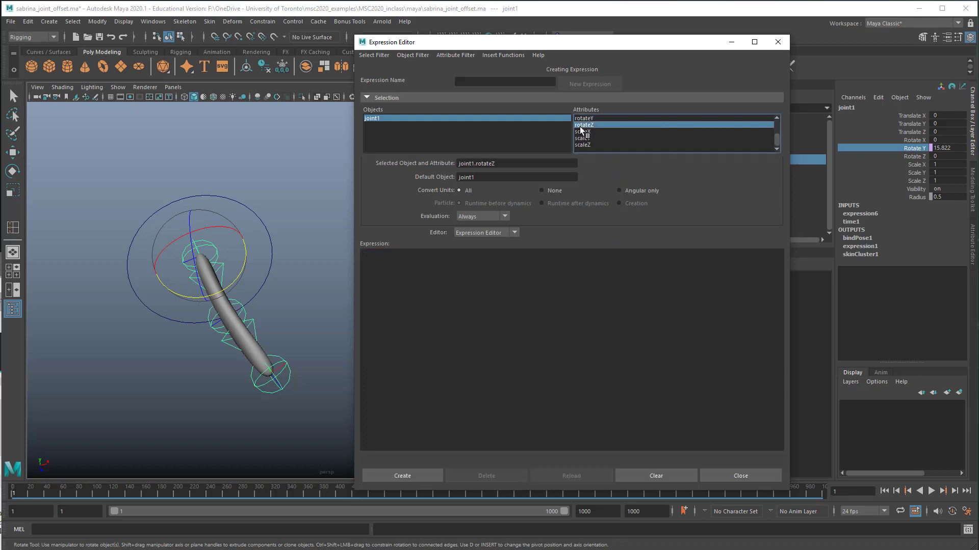
click(495, 312)
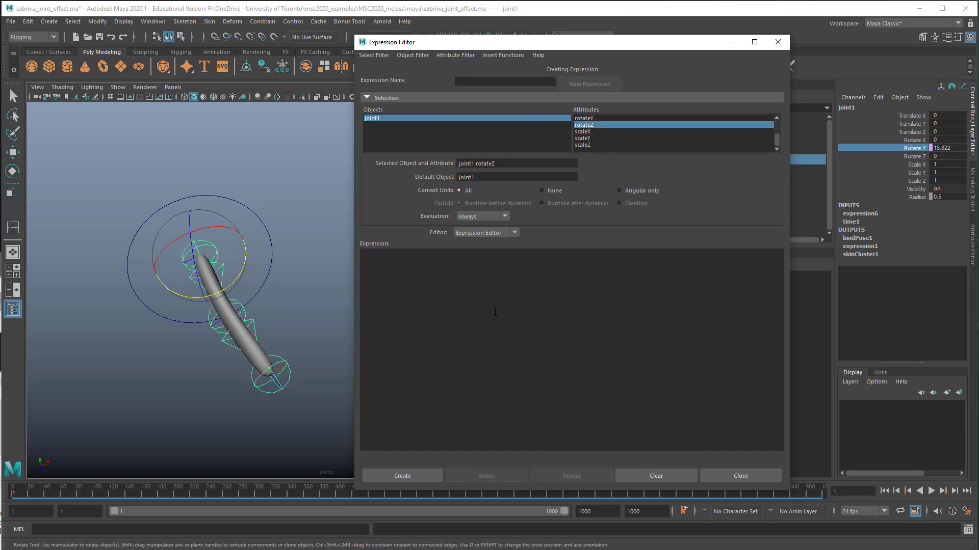
text(rz = 20;)
click(659, 474)
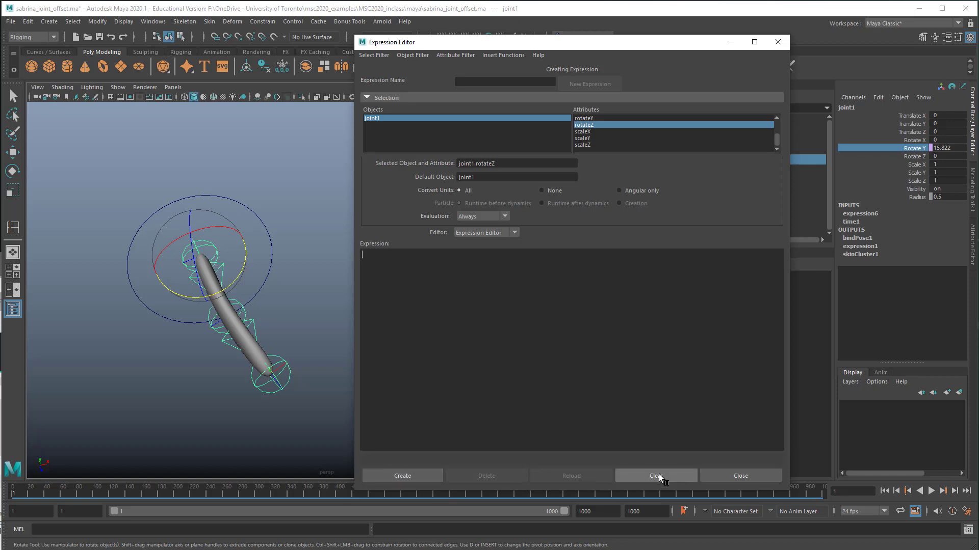
click(584, 118)
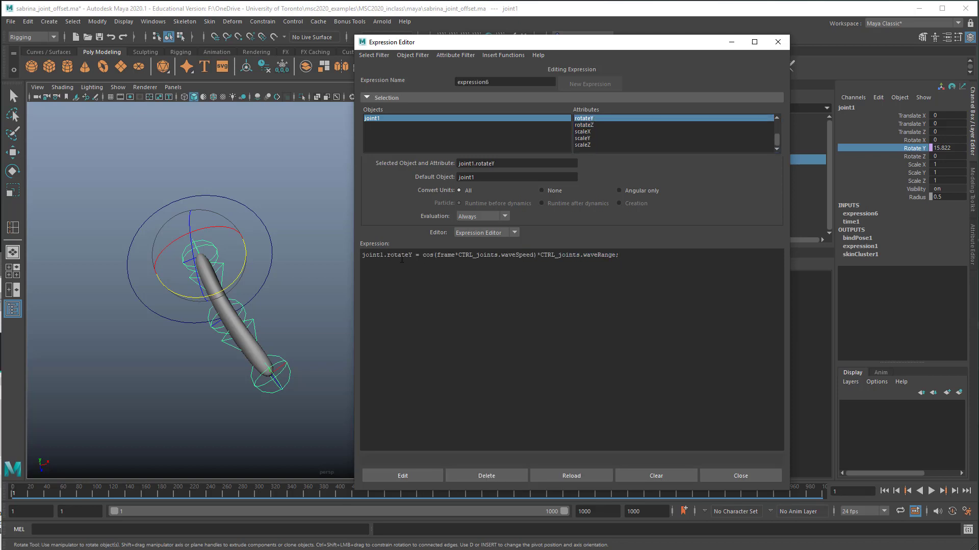
- Highlight joint1's rotateY expression, and switch to Notepad to mark rotateY and the first CTRL_joints in the same line
drag(619, 255, 359, 257)
key(alt+Tab)
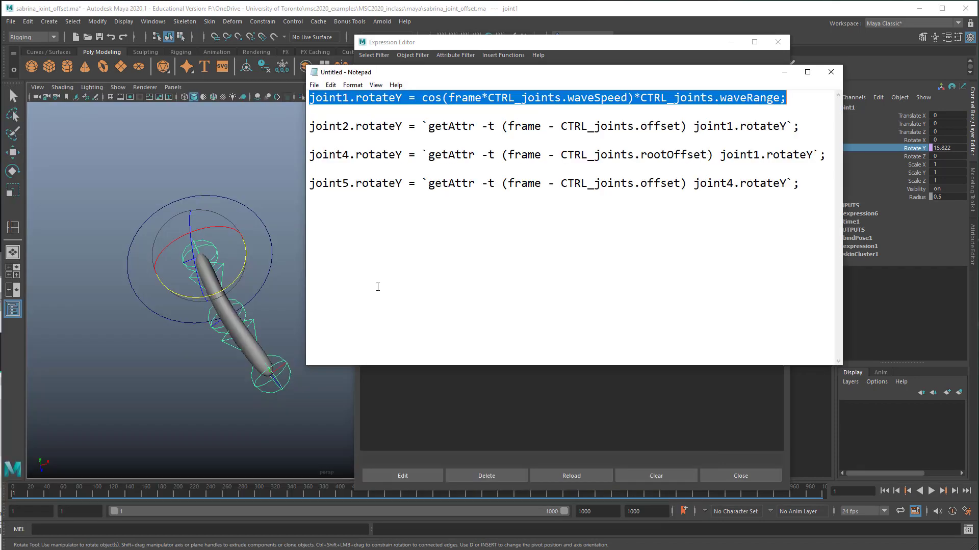
drag(442, 77, 464, 212)
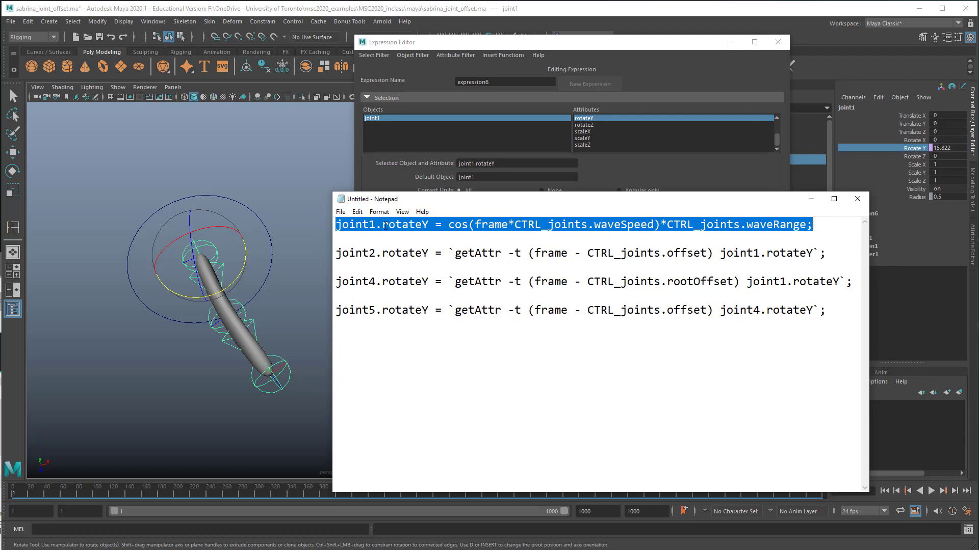
mouse_move(382, 226)
mouse_down()
mouse_move(368, 225)
mouse_move(393, 226)
mouse_move(383, 226)
mouse_up()
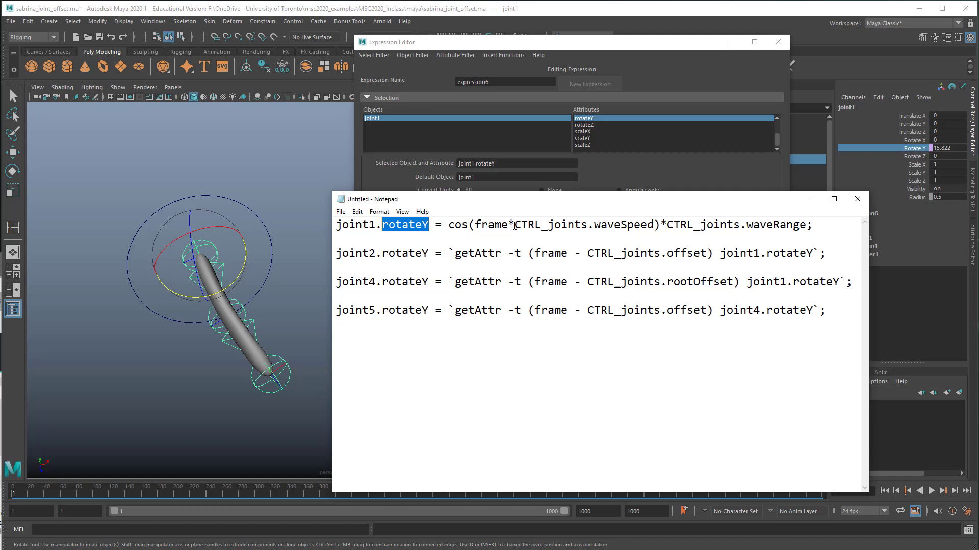
drag(514, 225, 589, 225)
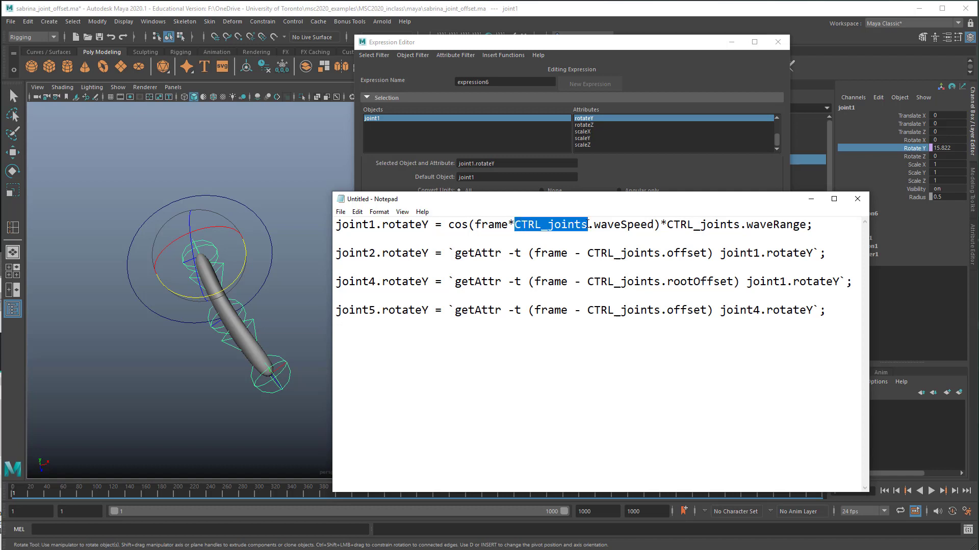
- Select the CTRL_joints circle, move the Expression Editor out of the way, and show the control's extra attributes in the Attribute Editor
click(252, 209)
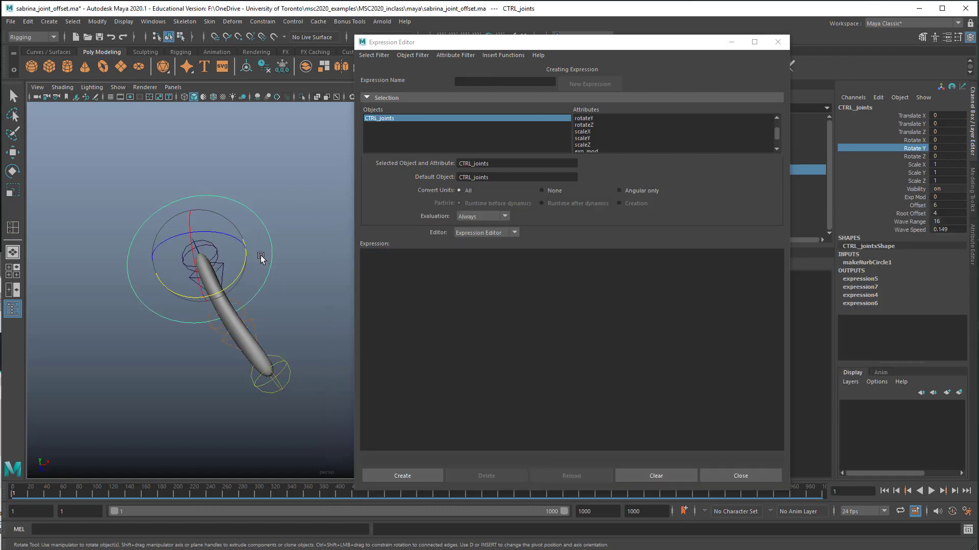
drag(513, 48, 403, 533)
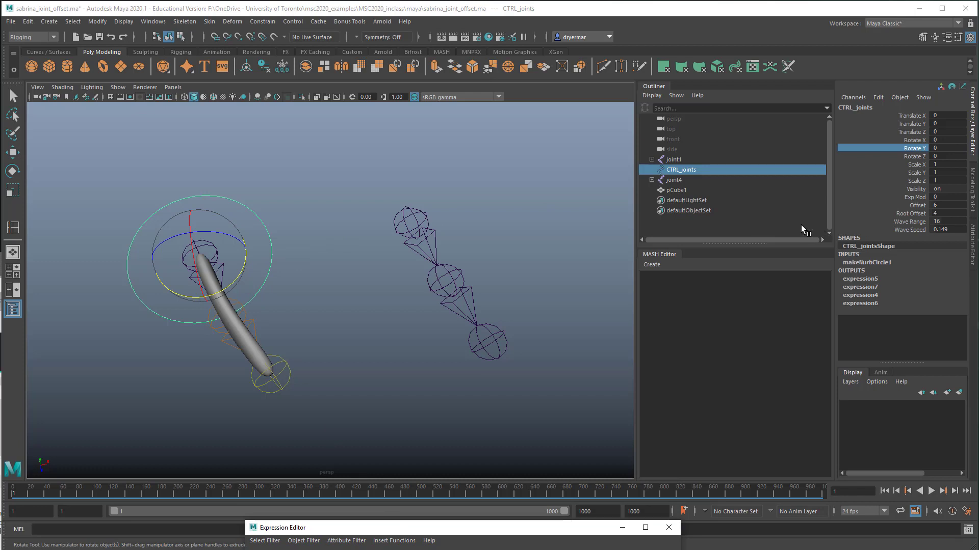
key(q)
click(972, 248)
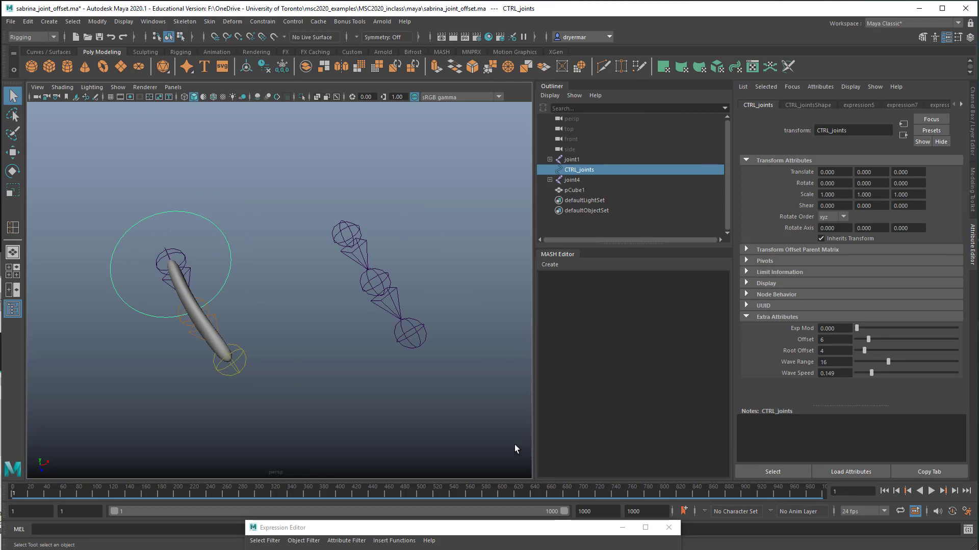
- Back in Notepad, examine the joint1 line's frame*CTRL_joints.waveSpeed term, its multiplication sign and CTRL_joints.waveRange by highlighting each
key(alt+Tab)
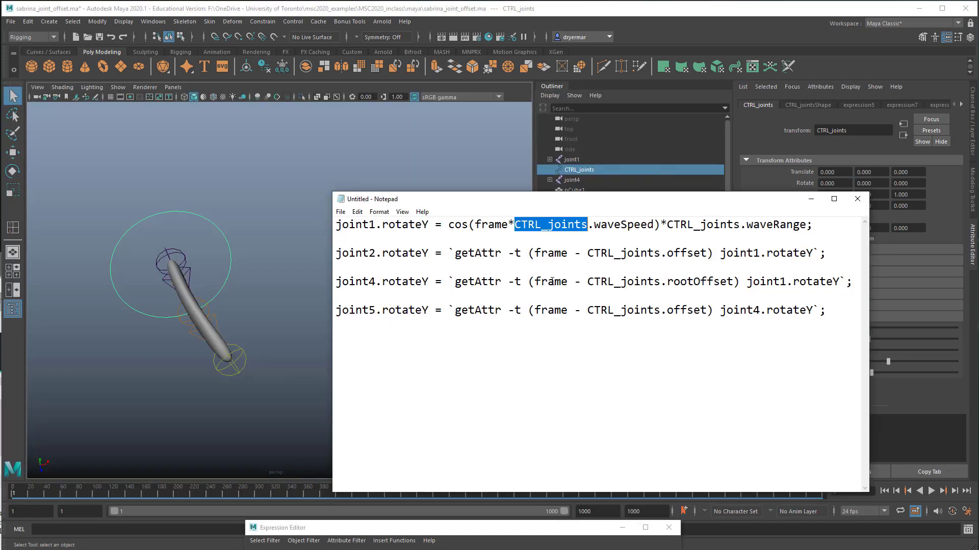
click(568, 224)
drag(476, 225, 533, 127)
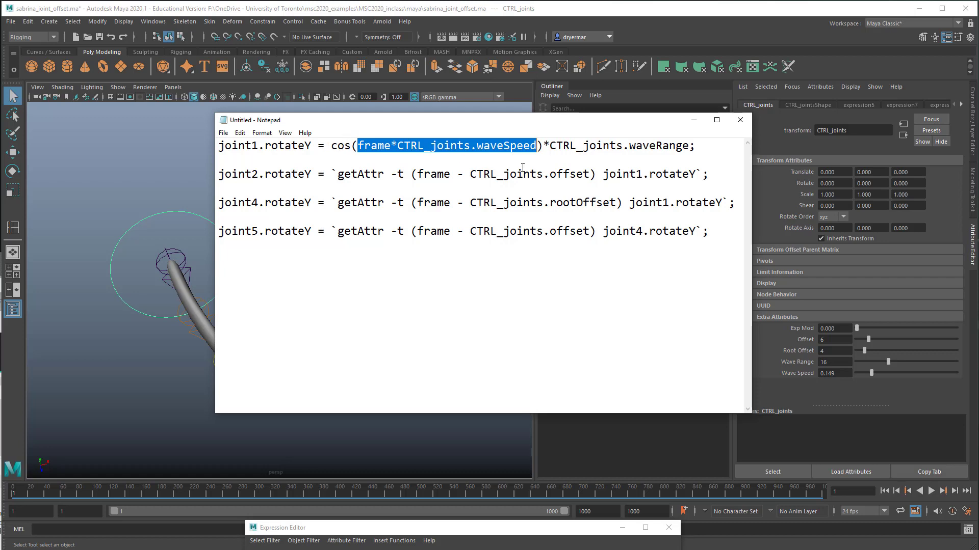
click(549, 145)
drag(549, 146, 543, 146)
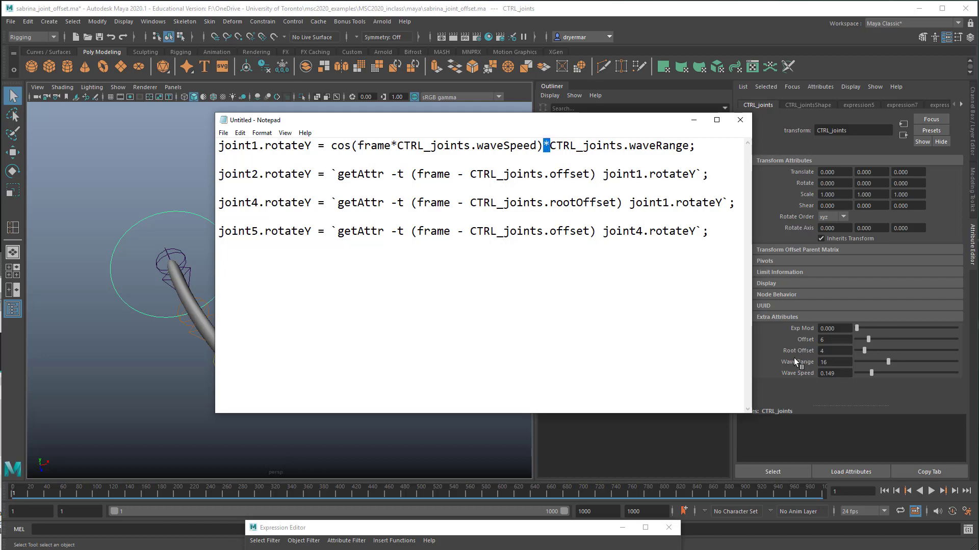
drag(549, 146, 623, 146)
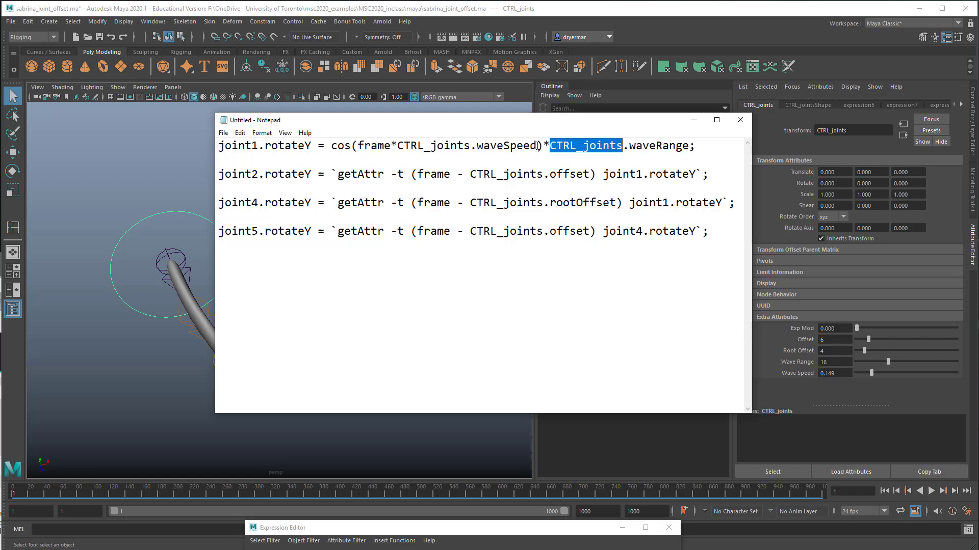
drag(538, 147, 390, 147)
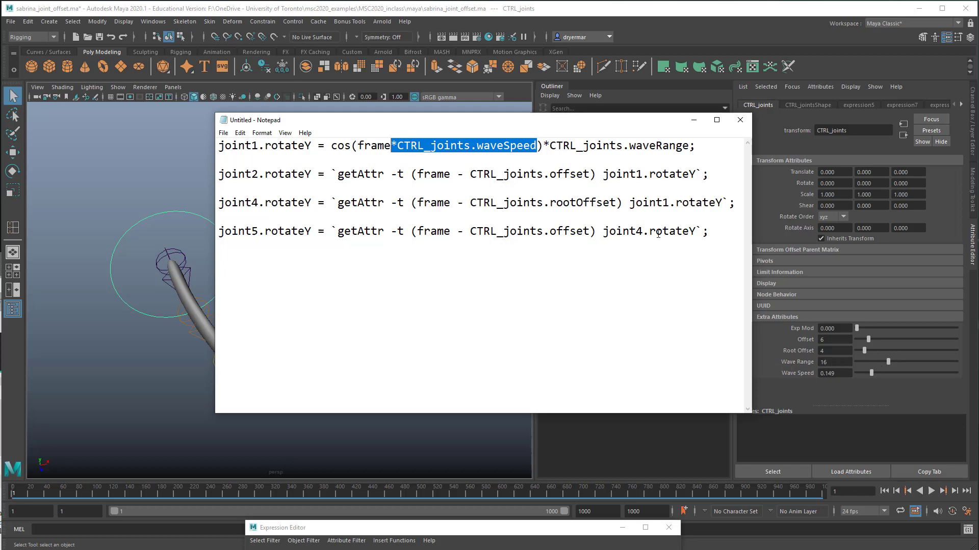
drag(549, 146, 689, 146)
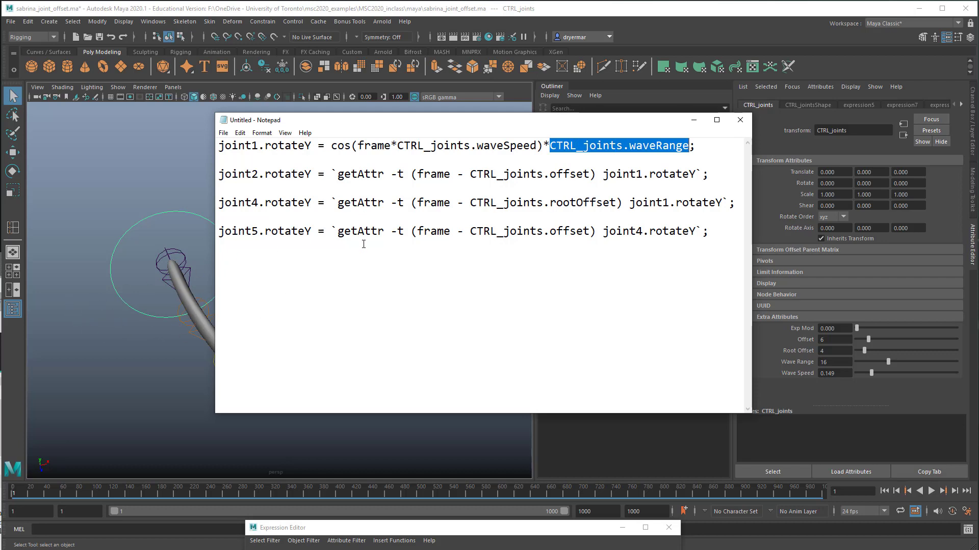
- Bring the Expression Editor back into view, select joint1 and display the expression on its rotateY attribute
drag(419, 121, 557, 112)
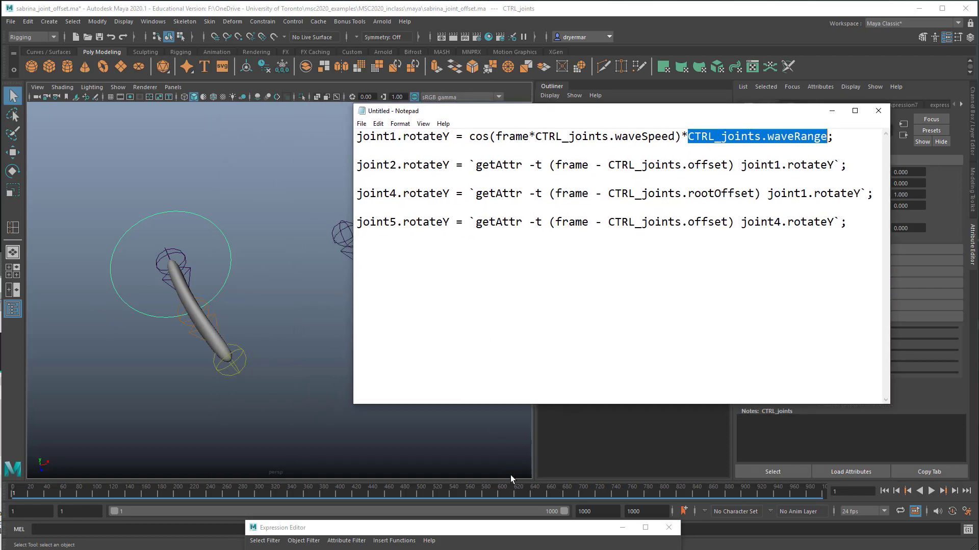
drag(513, 528, 528, 170)
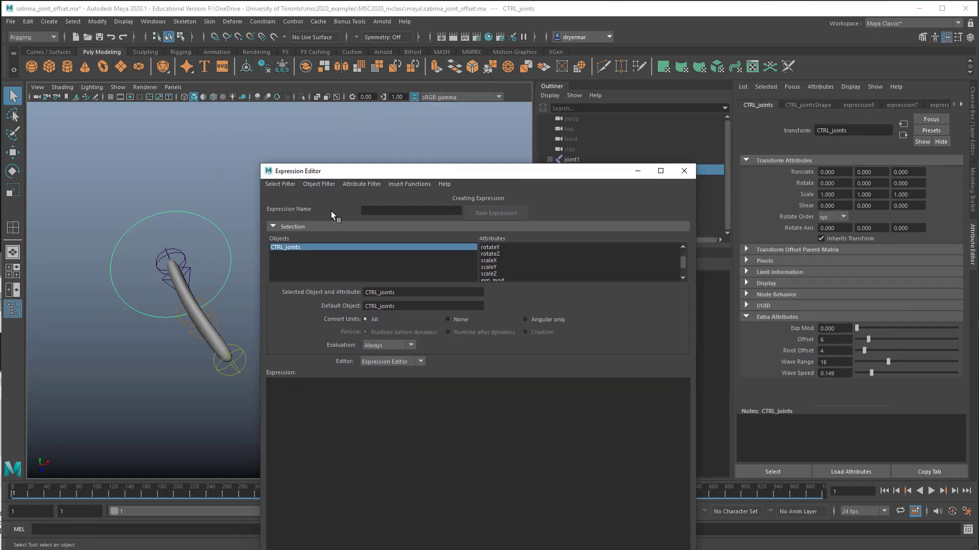
click(189, 265)
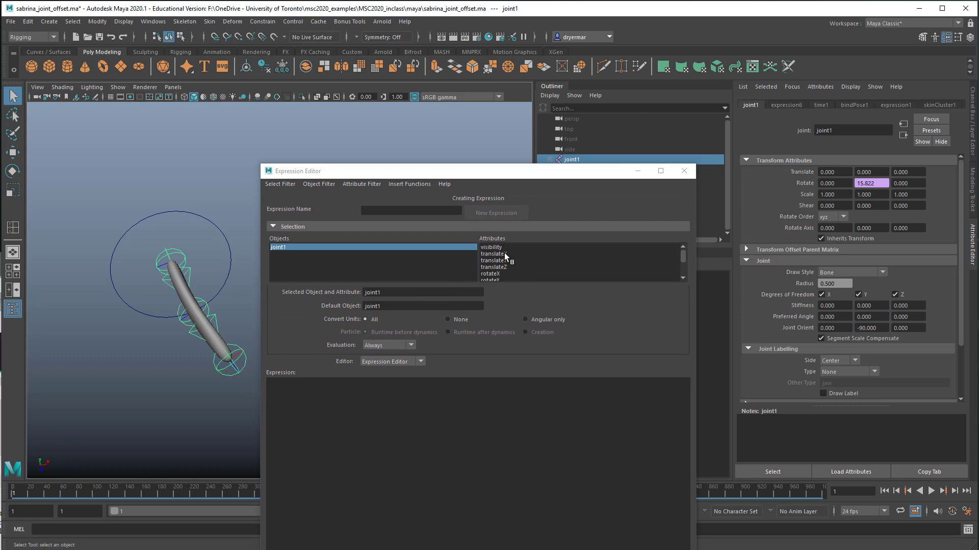
click(498, 279)
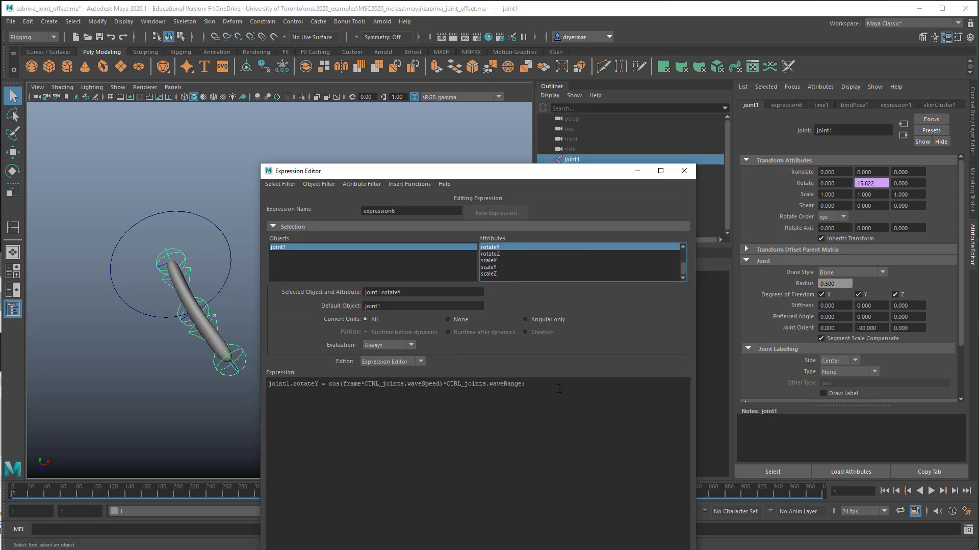
- Highlight joint1's whole rotateY expression, and move the Expression Editor out of the way to select joint2 in the first chain
drag(300, 383, 258, 384)
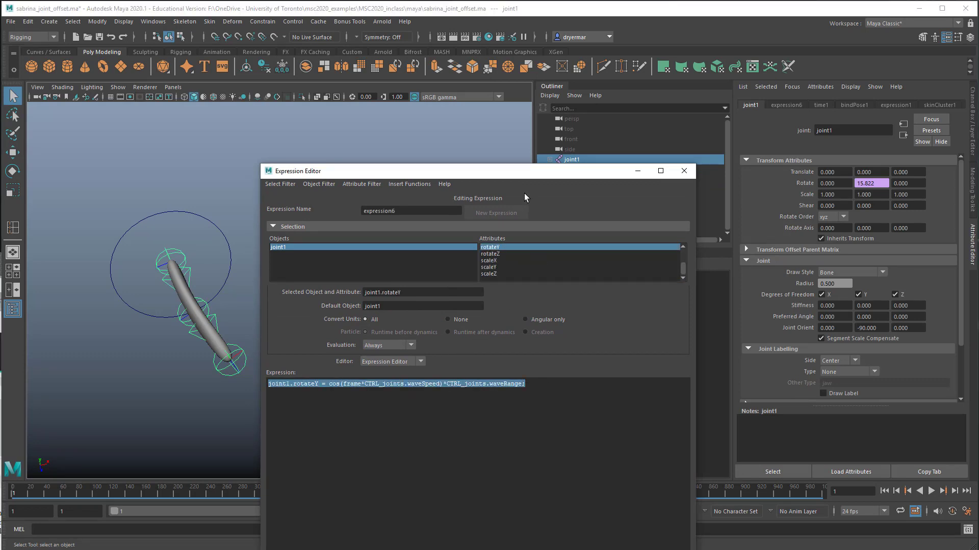
drag(450, 178, 448, 546)
mouse_move(316, 222)
mouse_down()
mouse_move(339, 237)
mouse_move(313, 216)
mouse_up()
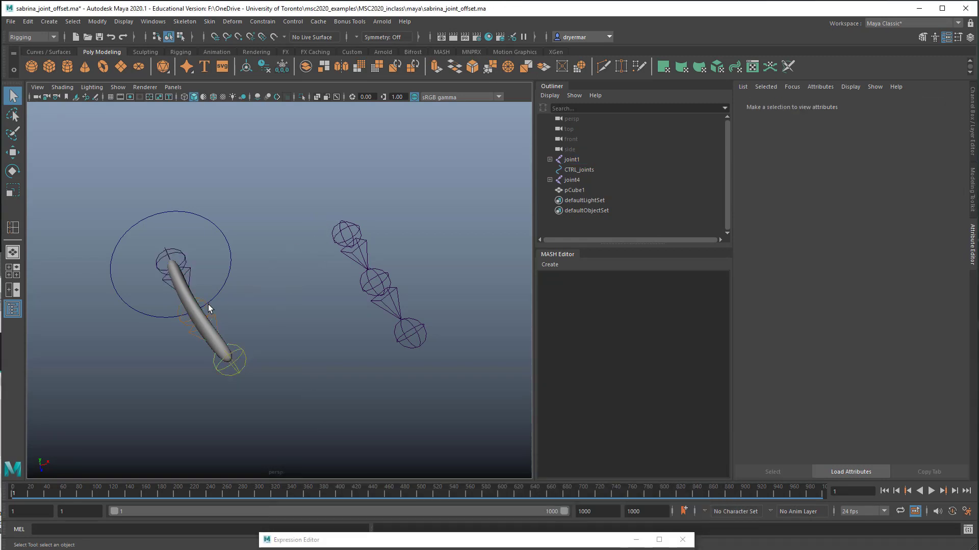
click(210, 310)
alt+drag(209, 327, 176, 298)
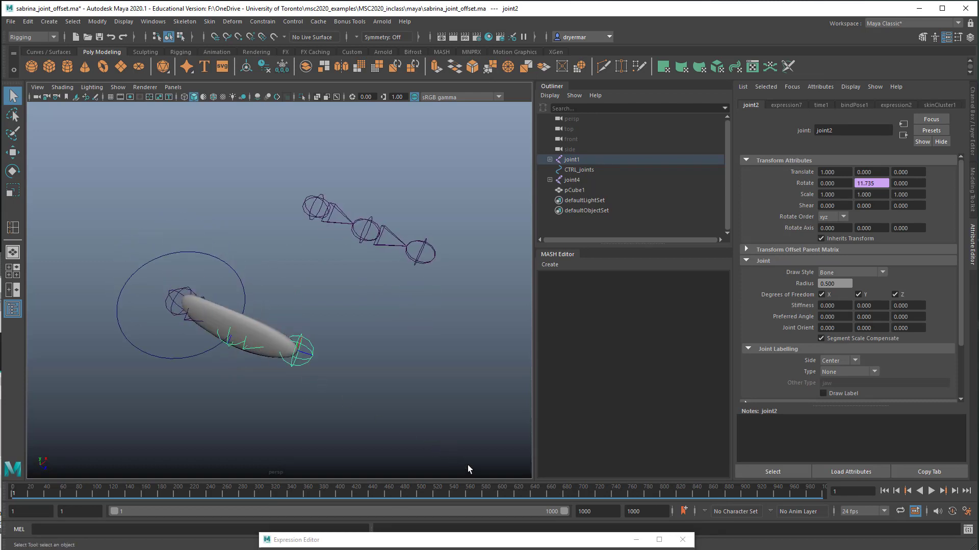
- Switch to Notepad and highlight joint2.rotateY and the opening and closing backticks around the getAttr command in the joint2 line
key(alt+Tab)
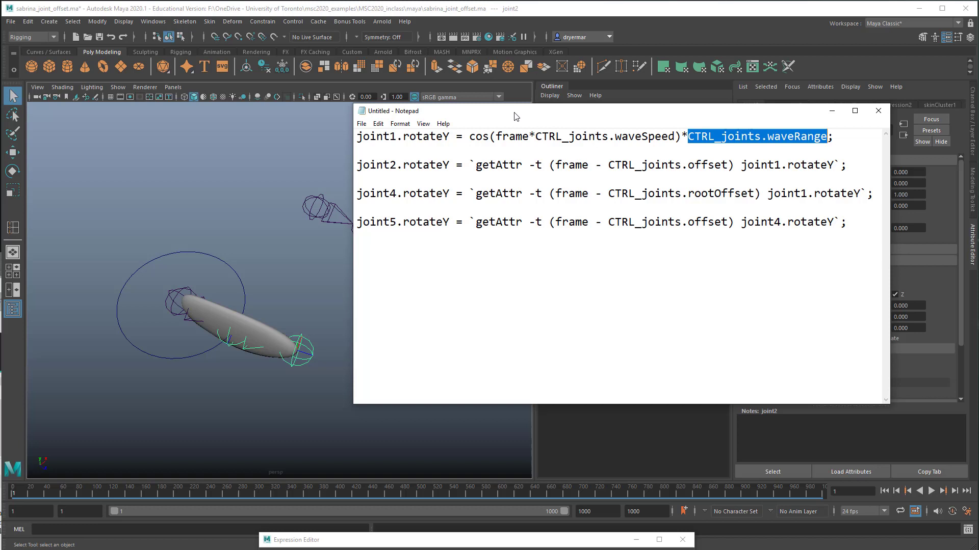
drag(520, 108, 432, 108)
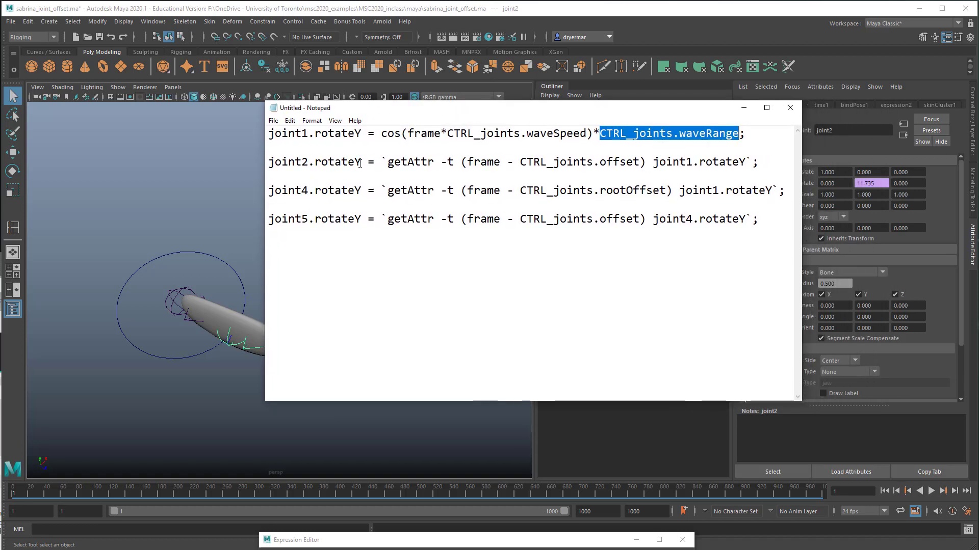
drag(359, 163, 268, 166)
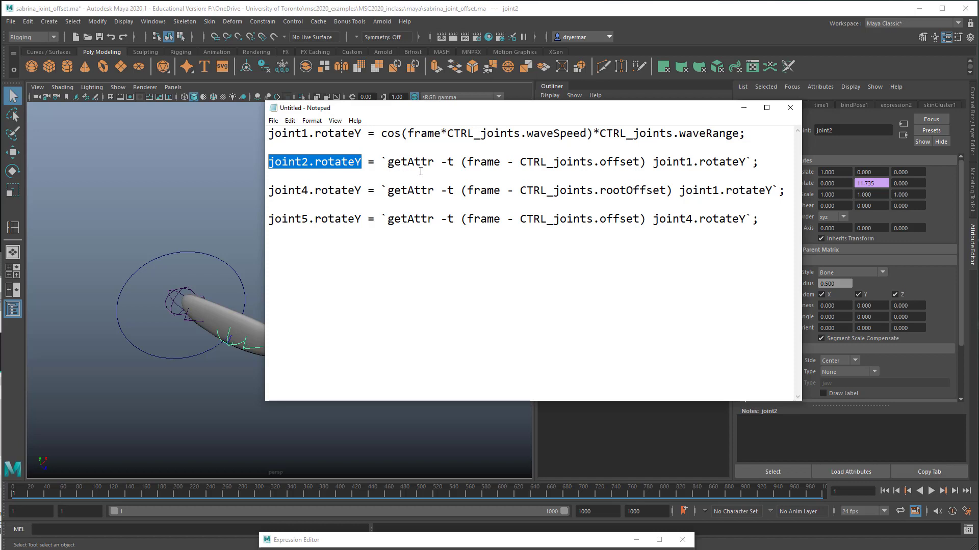
click(384, 162)
drag(382, 161, 386, 161)
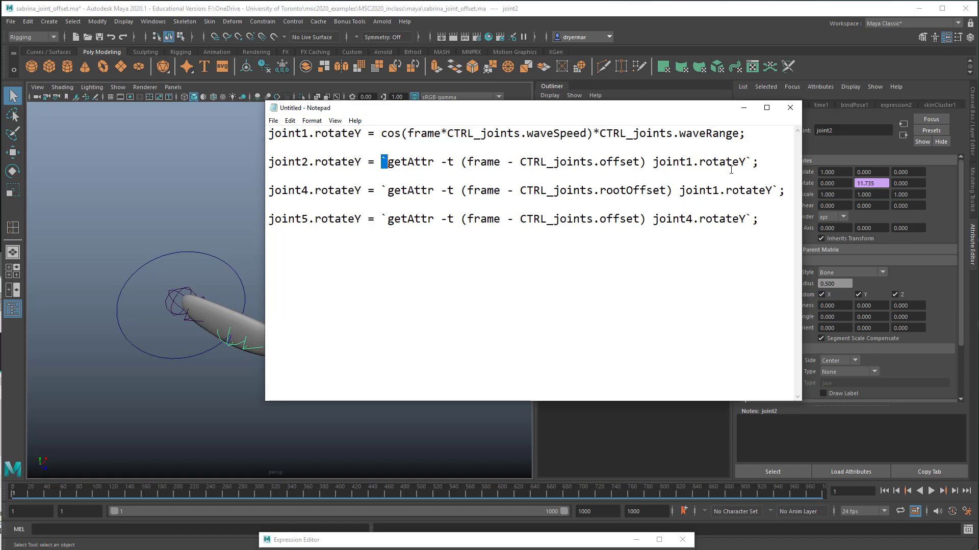
drag(745, 162, 752, 161)
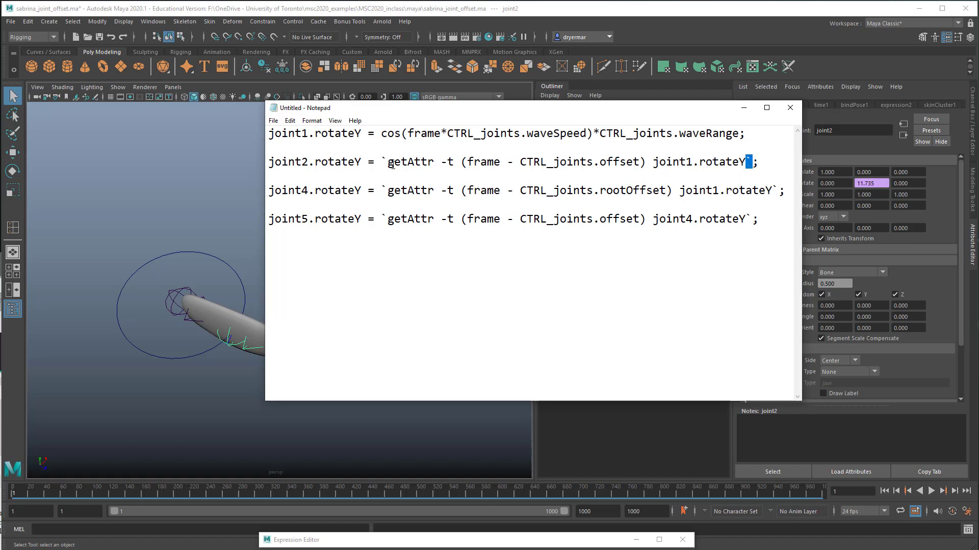
drag(381, 162, 387, 161)
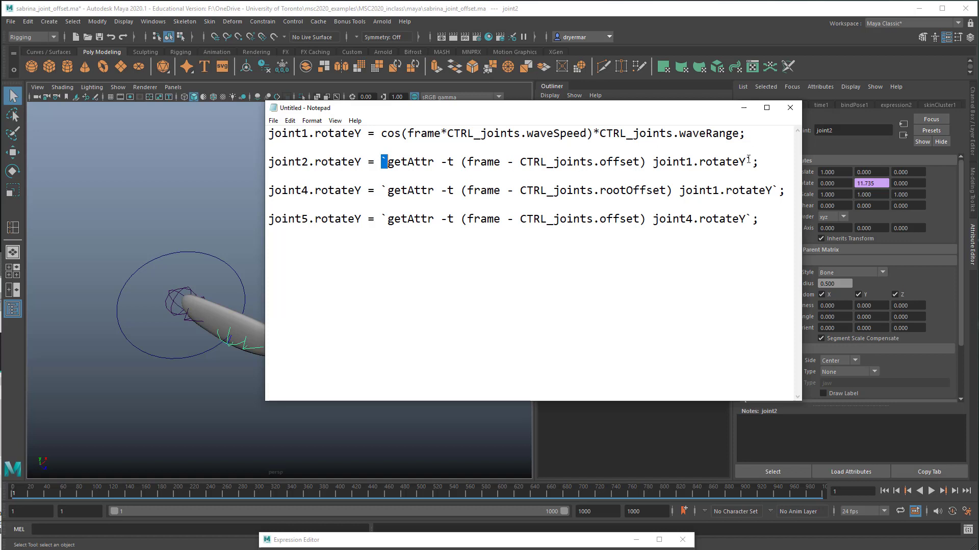
drag(745, 162, 751, 161)
- Examine the parts of the joint2 line by highlighting getAttr, joint1.rotateY, the -t flag and the - CTRL_joints.offset term
drag(434, 163, 388, 162)
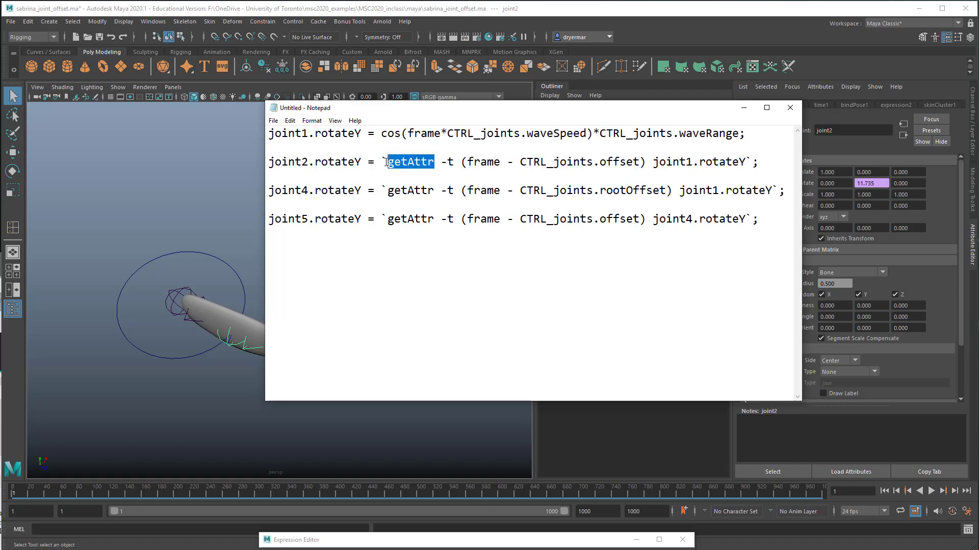
drag(653, 162, 746, 161)
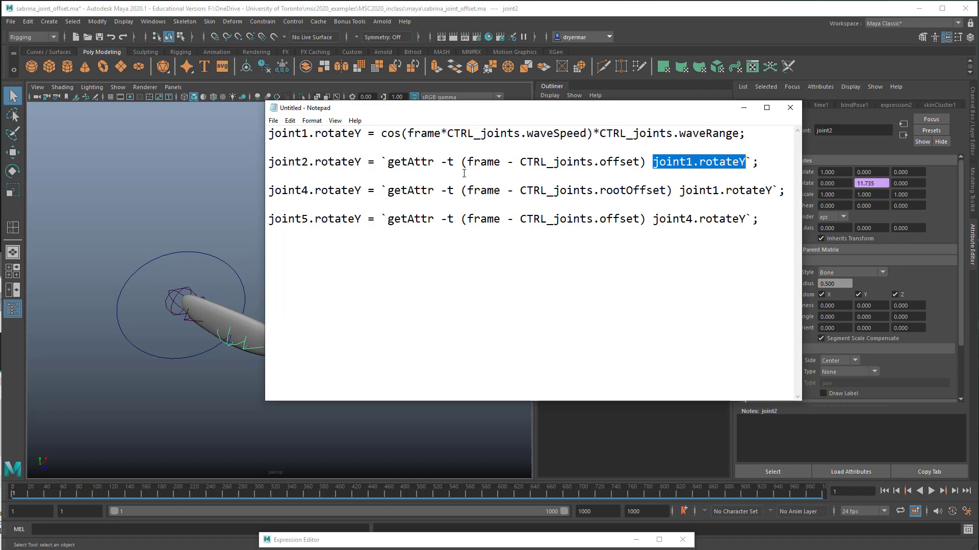
drag(455, 162, 441, 162)
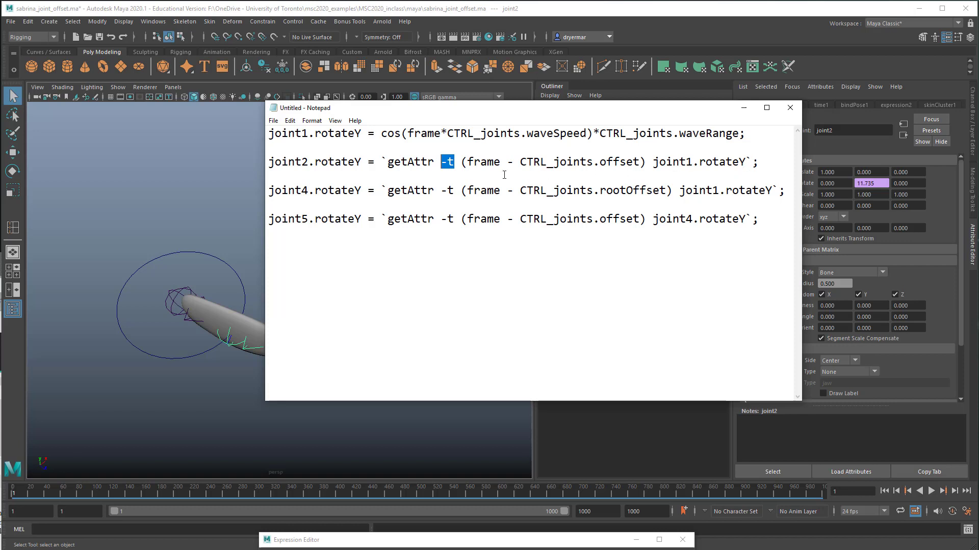
drag(467, 162, 642, 165)
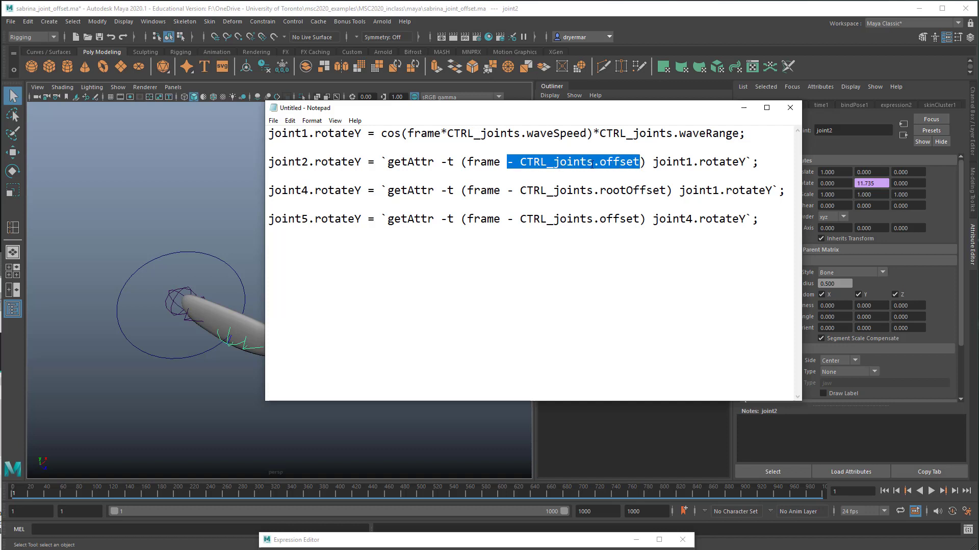
- Move Notepad aside and select the CTRL_joints circle in Maya to view its Offset attribute
drag(623, 108, 586, 98)
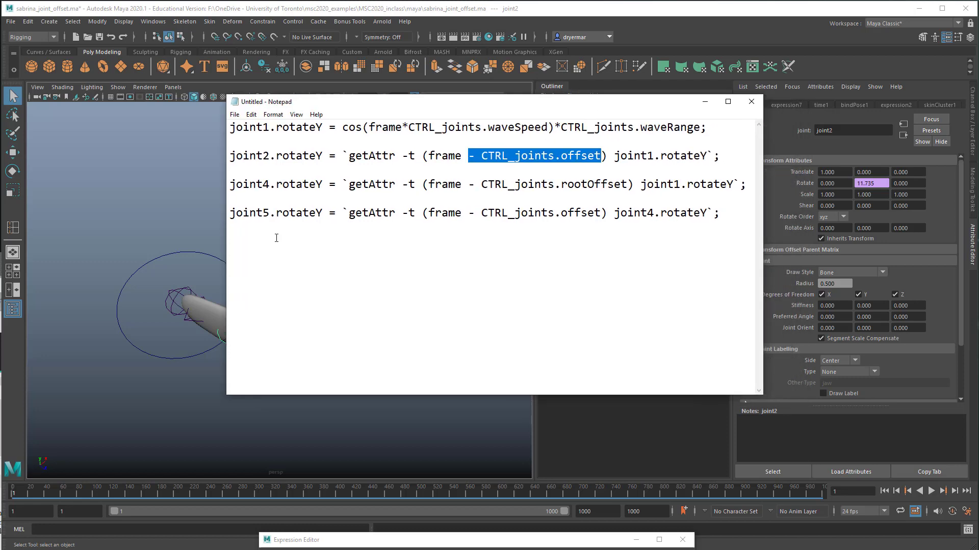
drag(201, 239, 207, 260)
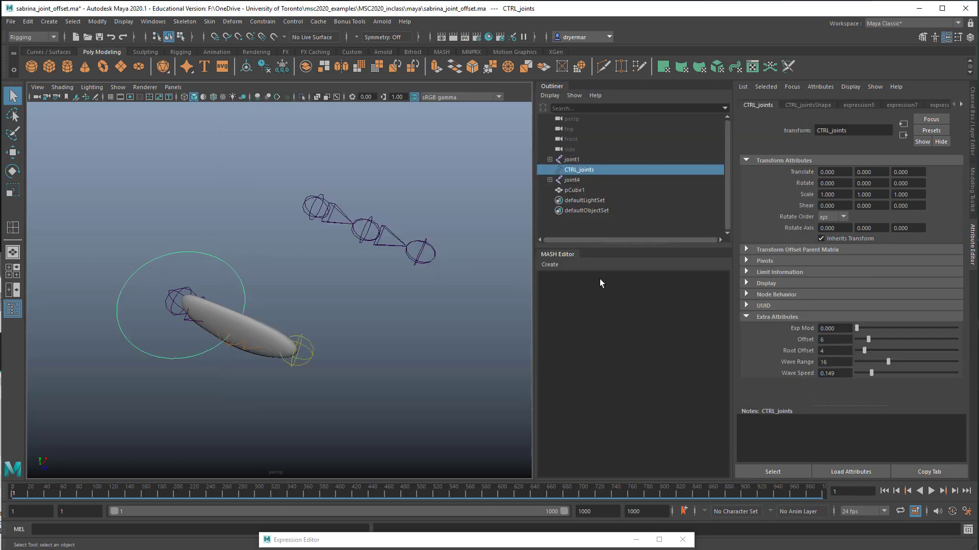
key(alt+Tab)
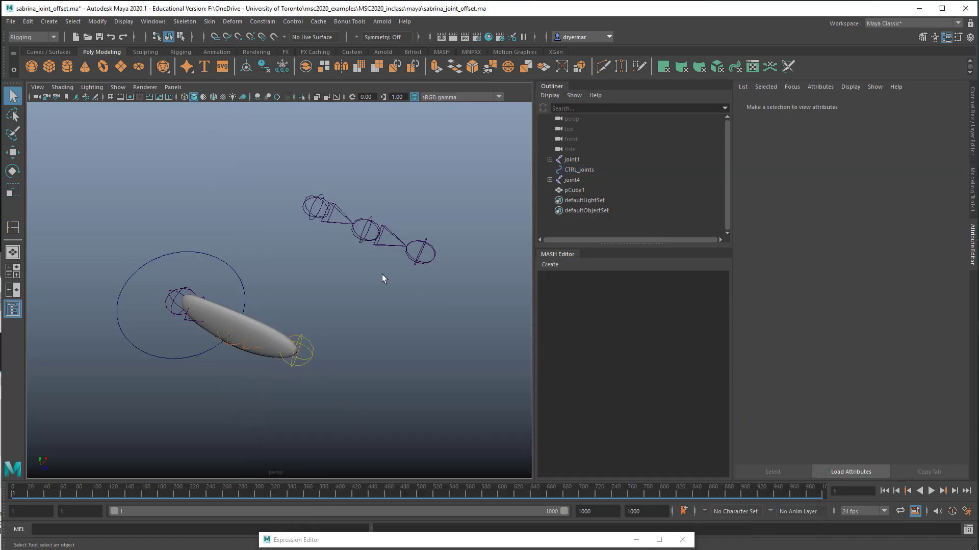
- Select joint4, and in Notepad compare its frame - CTRL_joints.rootOffset term with the .offset used in the joint2 line
click(312, 207)
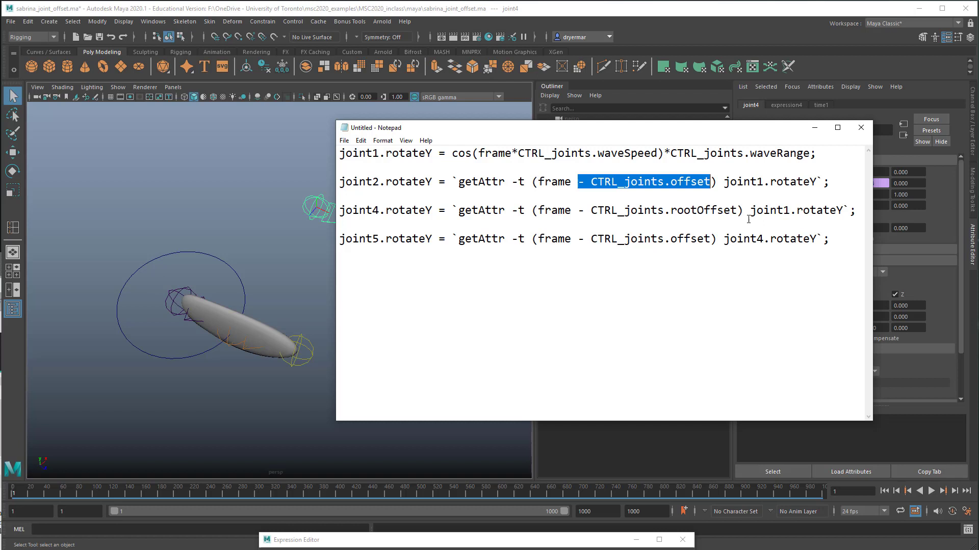
drag(737, 212, 538, 212)
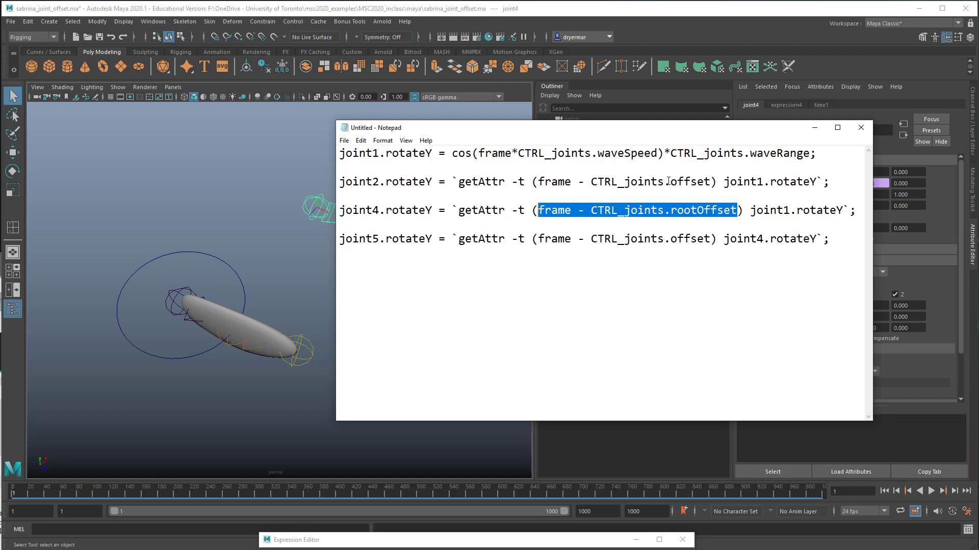
drag(664, 181, 711, 182)
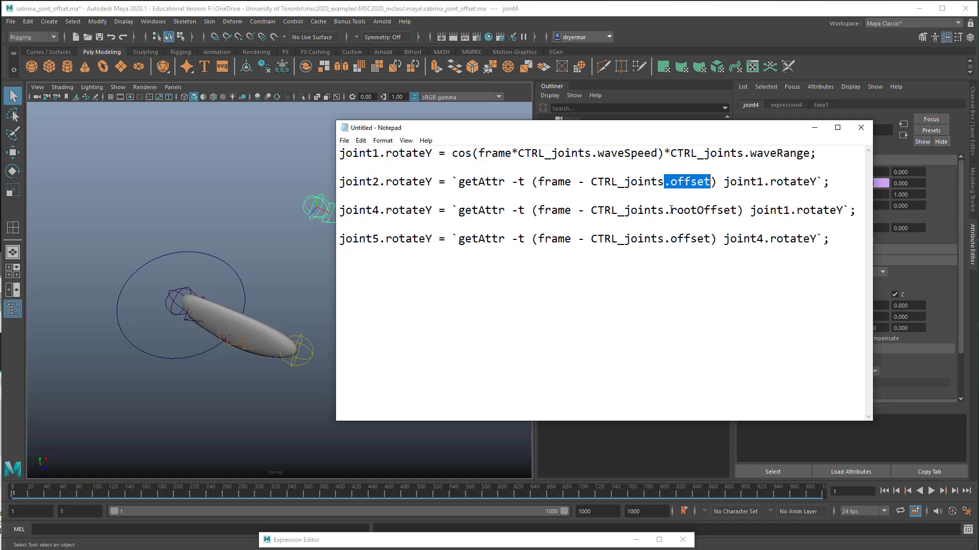
drag(671, 210, 735, 213)
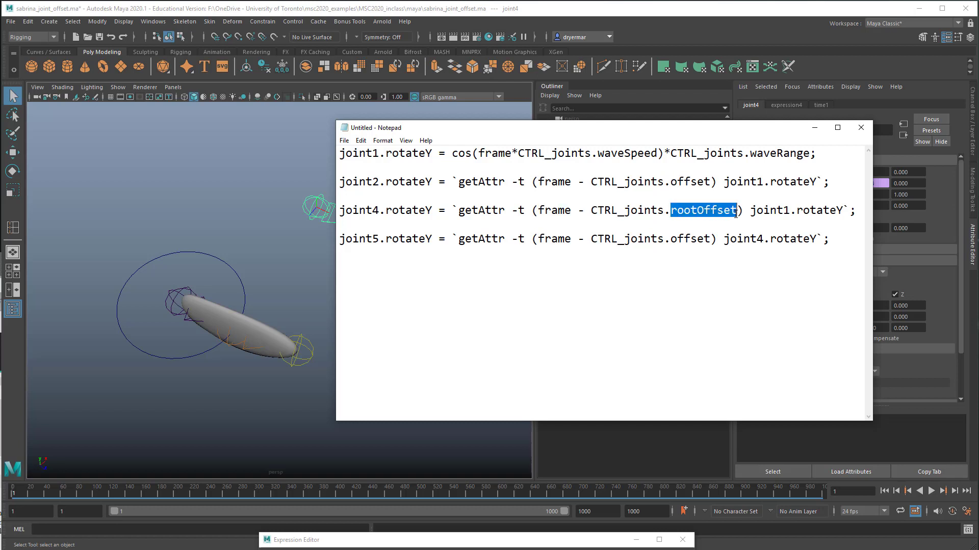
- Back in Maya, compare the two chains by selecting the root joints joint4 and joint1 alternately, ending with joint2 selected
click(285, 274)
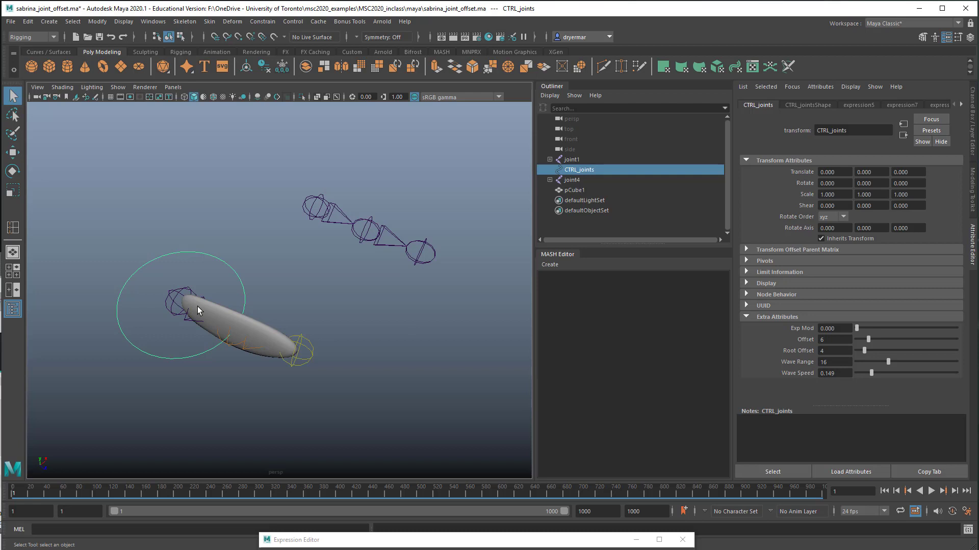
click(317, 207)
click(175, 299)
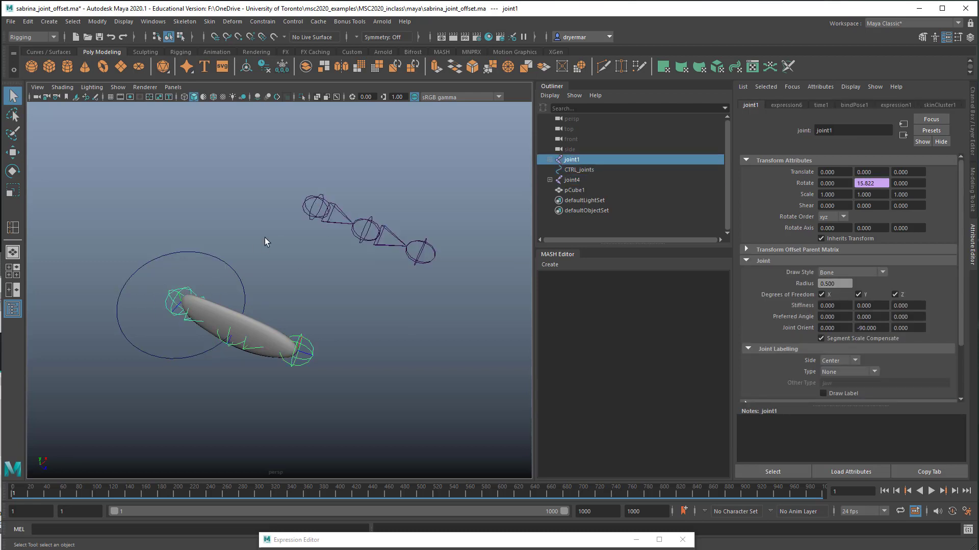
click(313, 208)
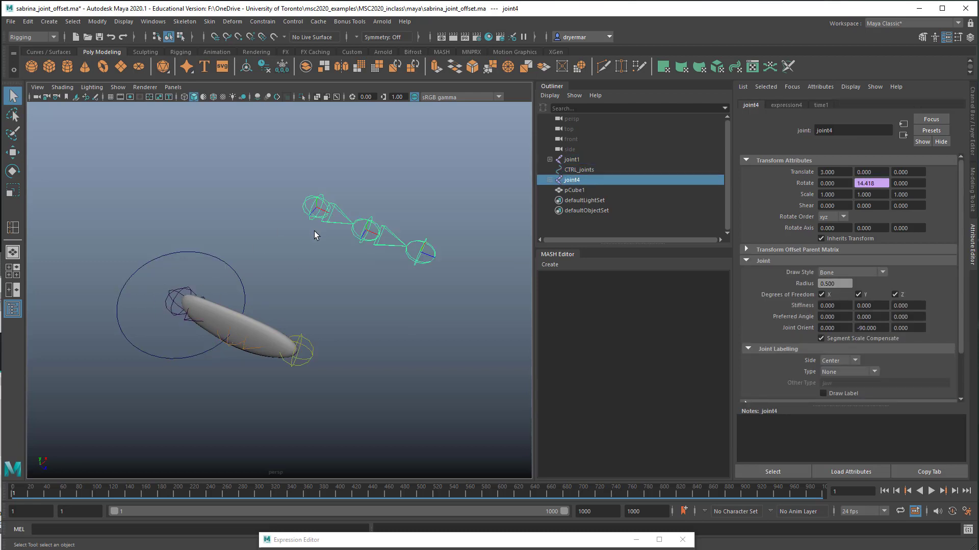
click(175, 300)
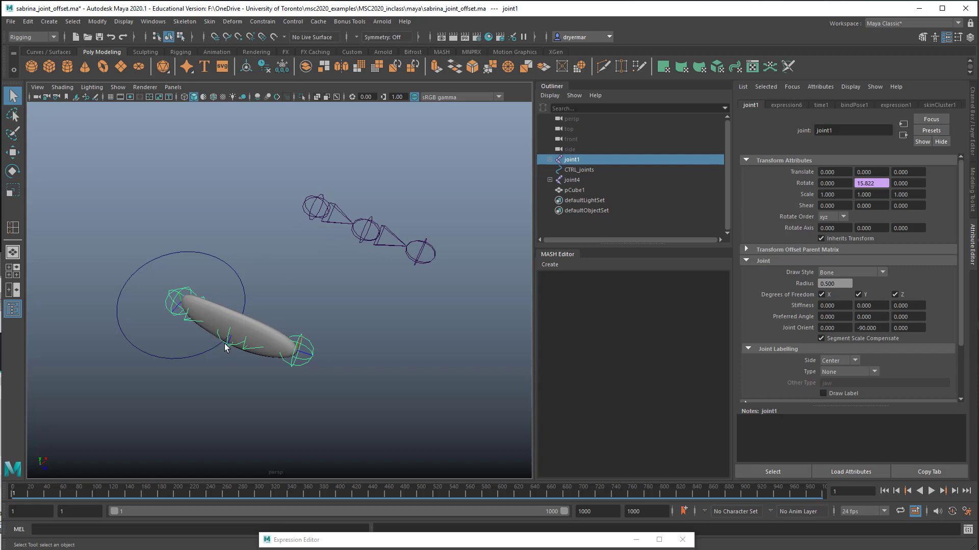
key(Down)
- Relate the joint4 line in Notepad to the first chain by selecting joint1 in Maya and highlighting the line's joint1.rotateY reference
key(alt+Tab)
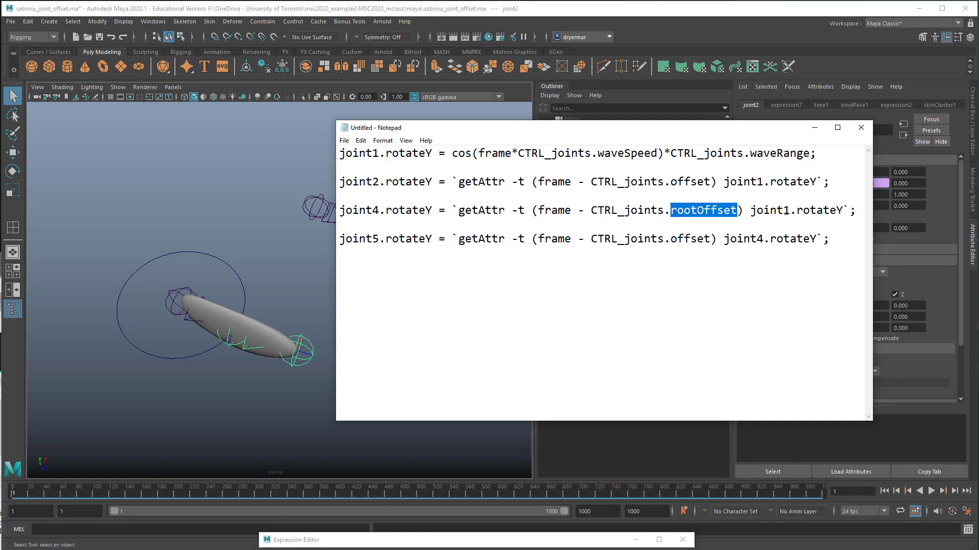
drag(548, 131, 623, 120)
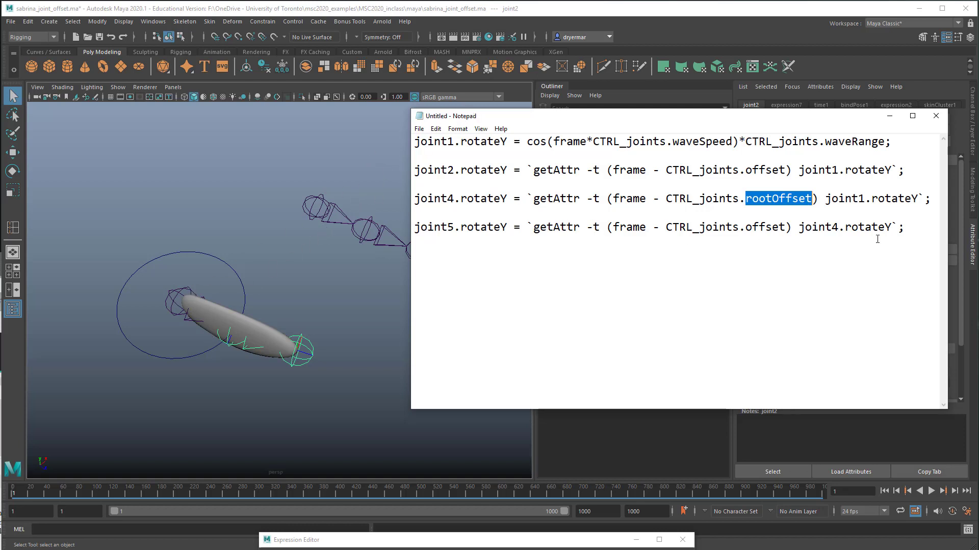
click(173, 297)
click(174, 297)
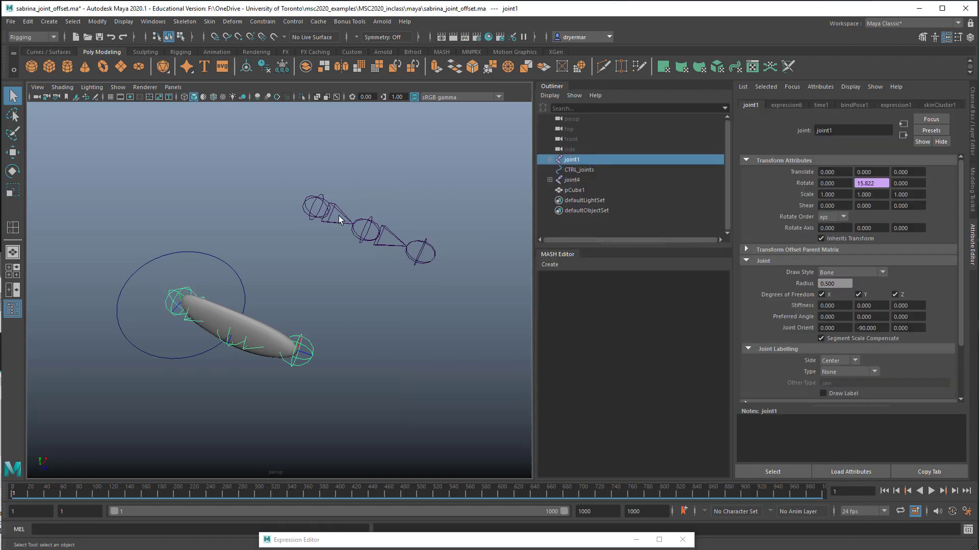
key(alt+Tab)
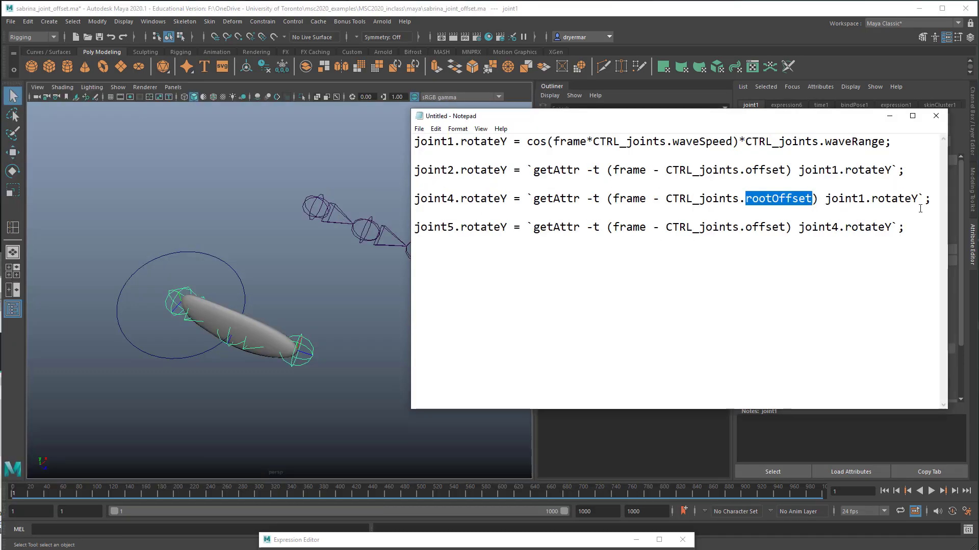
drag(858, 200, 865, 200)
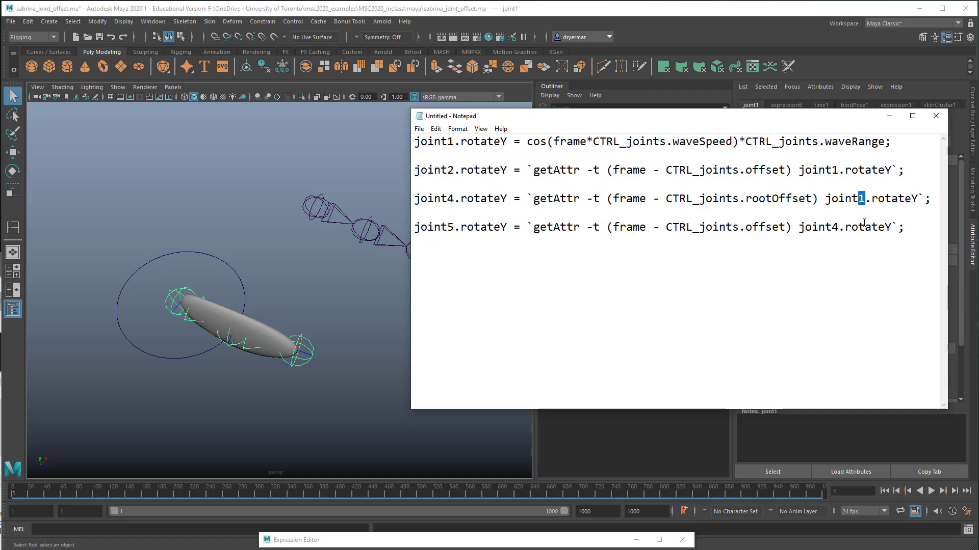
drag(918, 198, 827, 200)
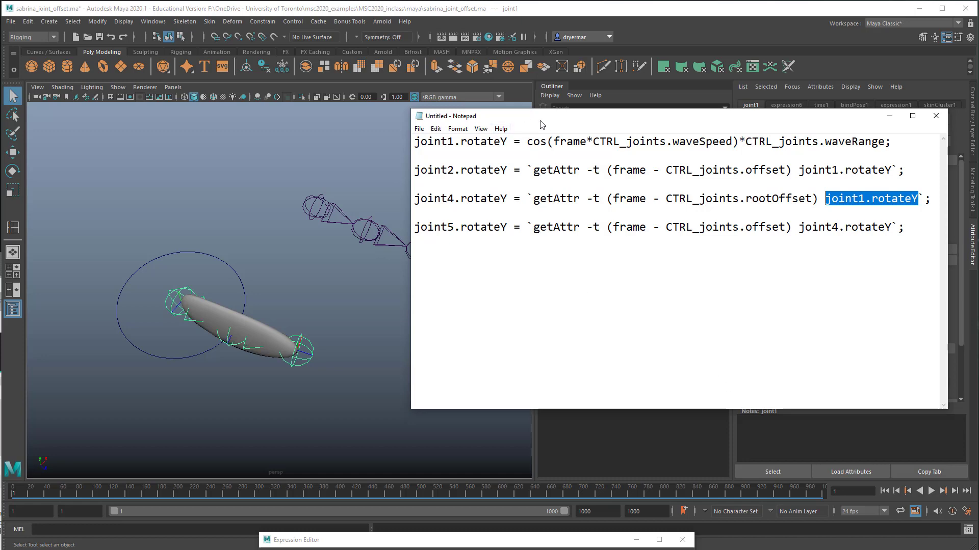
- Move Notepad clear of the second chain, compare joint5 with joint2 by selecting each in Maya, and return to the Notepad expressions
mouse_move(545, 124)
mouse_down()
mouse_move(576, 121)
mouse_move(479, 131)
mouse_move(561, 135)
mouse_up()
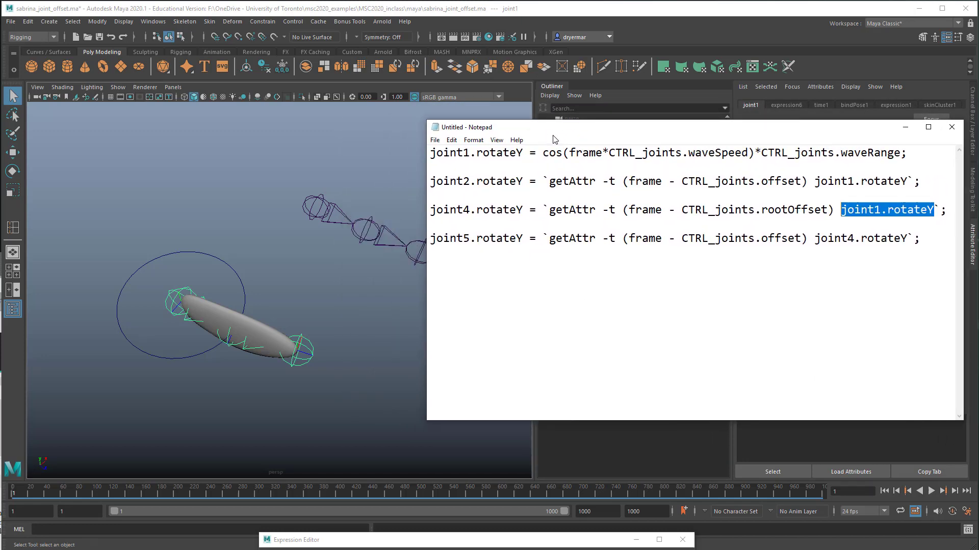
drag(364, 235, 426, 294)
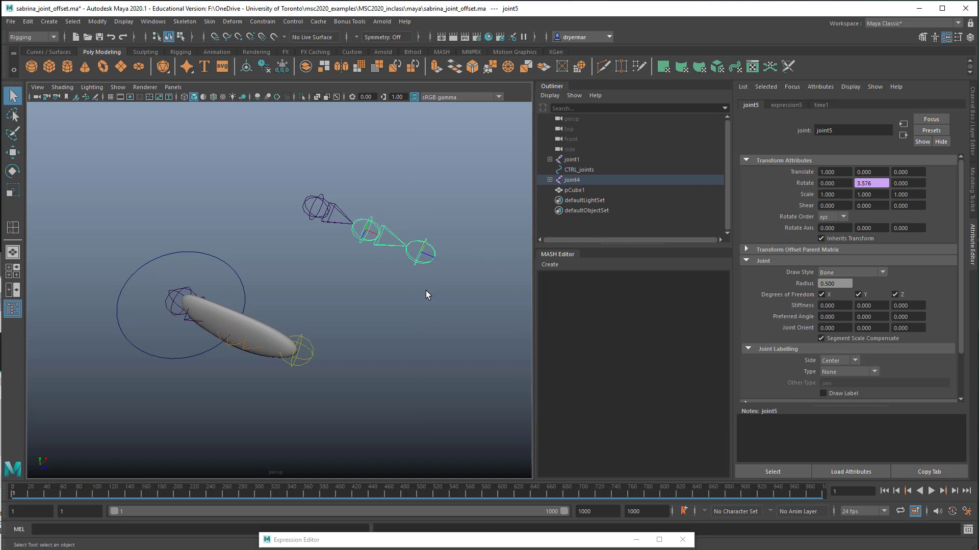
click(227, 348)
click(367, 239)
key(alt+Tab)
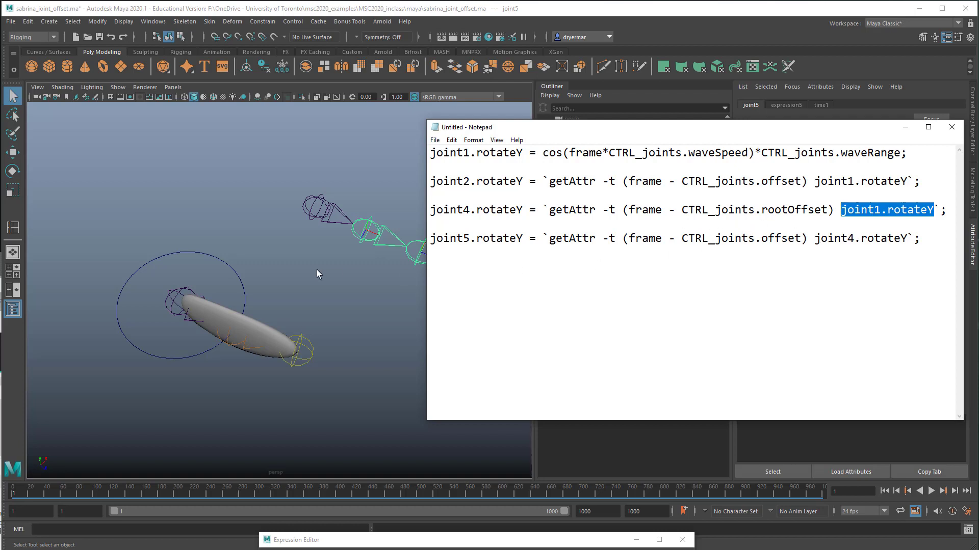
- Select the CTRL_joints circle and highlight the value of its Offset attribute in the Attribute Editor
click(223, 265)
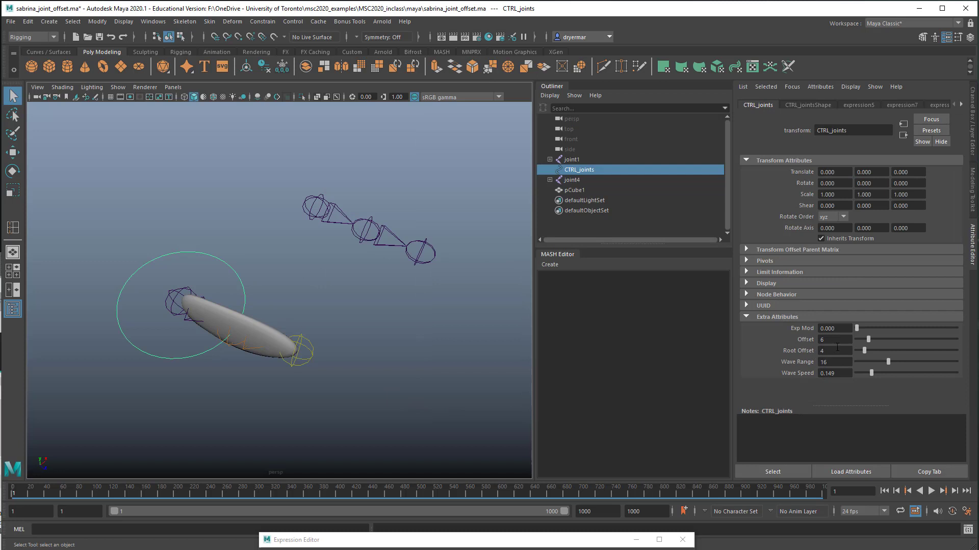
double_click(831, 339)
alt+drag(438, 397, 374, 384)
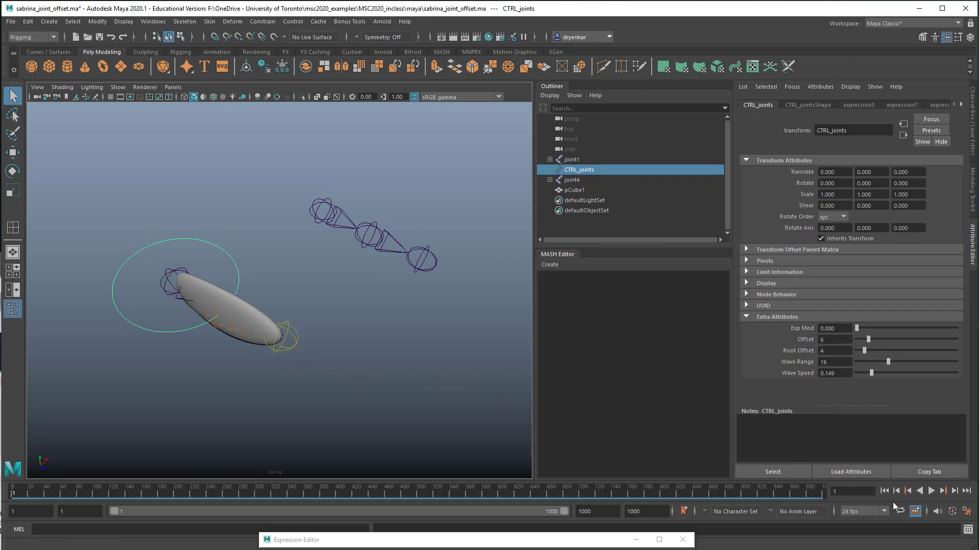
- Set the CTRL_joints Wave Range to 36, play the wave motion before and after the change, and return to the first frame
click(931, 493)
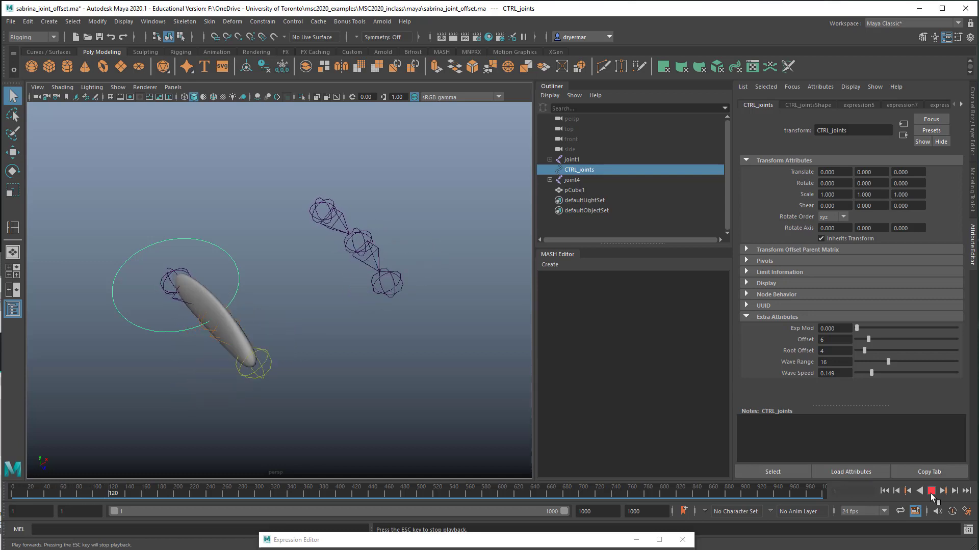
click(931, 492)
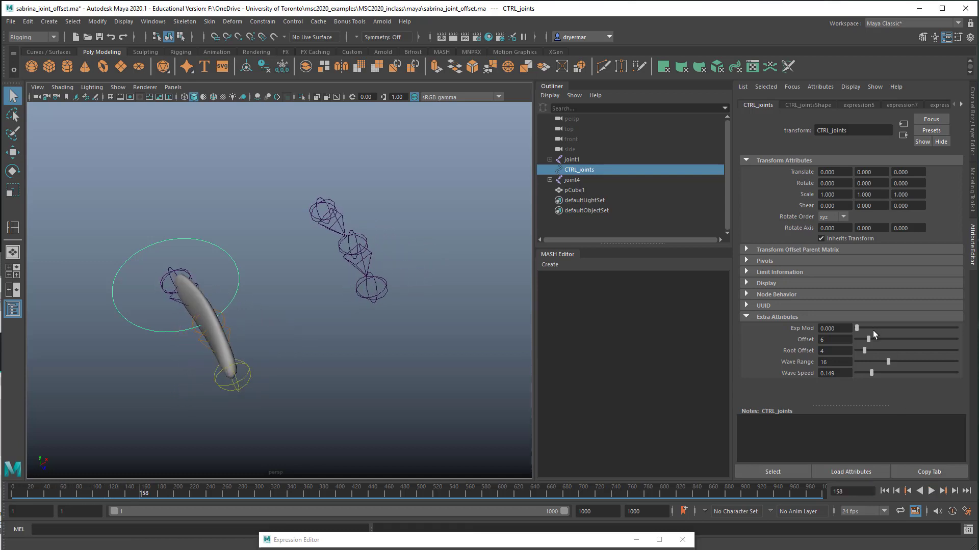
drag(888, 361, 928, 361)
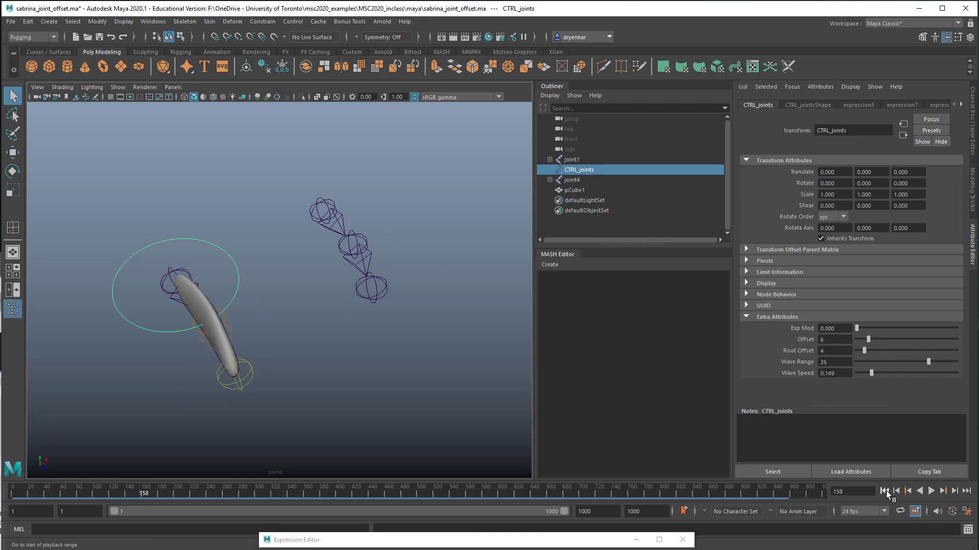
click(931, 491)
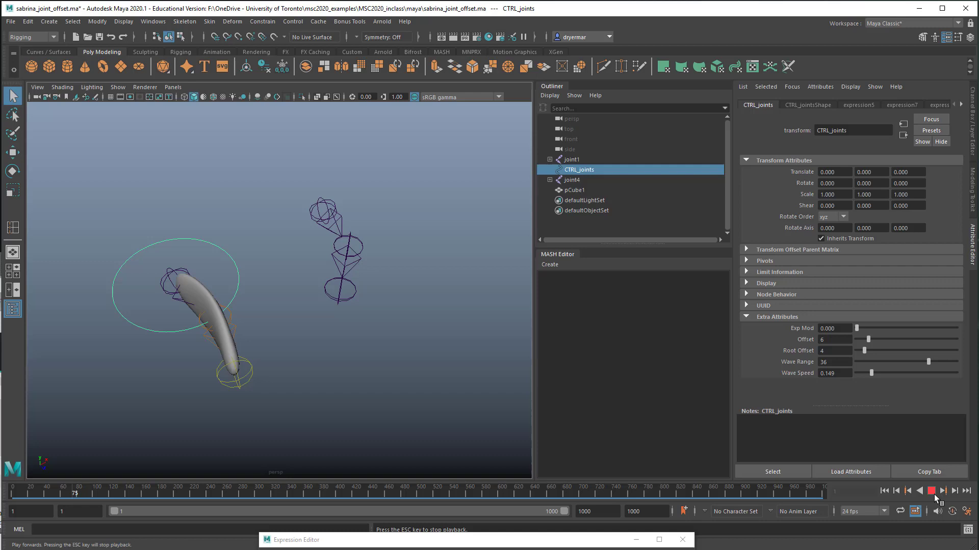
click(931, 491)
click(884, 491)
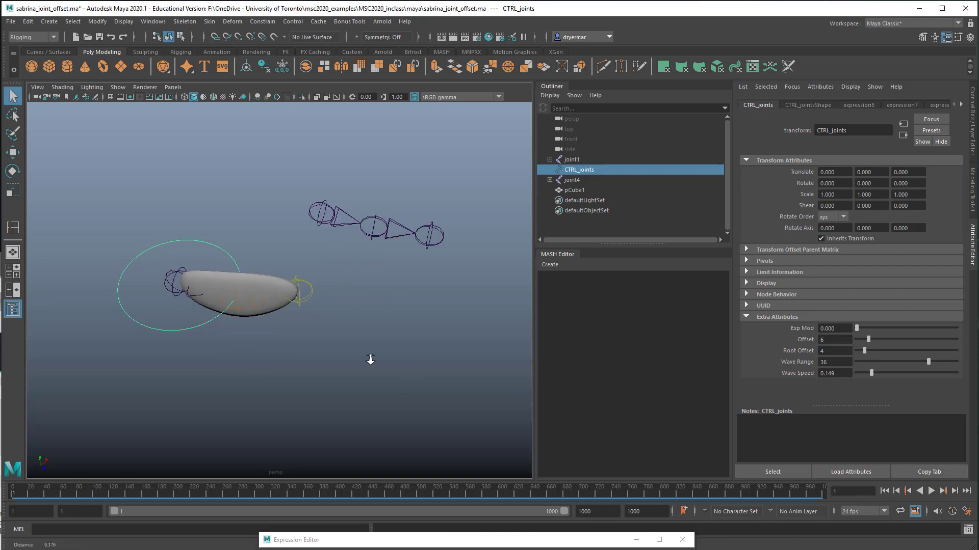
- In the top view, create a third chain of three grid-snapped joints, starting at X 6 and running one unit apart along Z
alt+right_drag(370, 359, 328, 389)
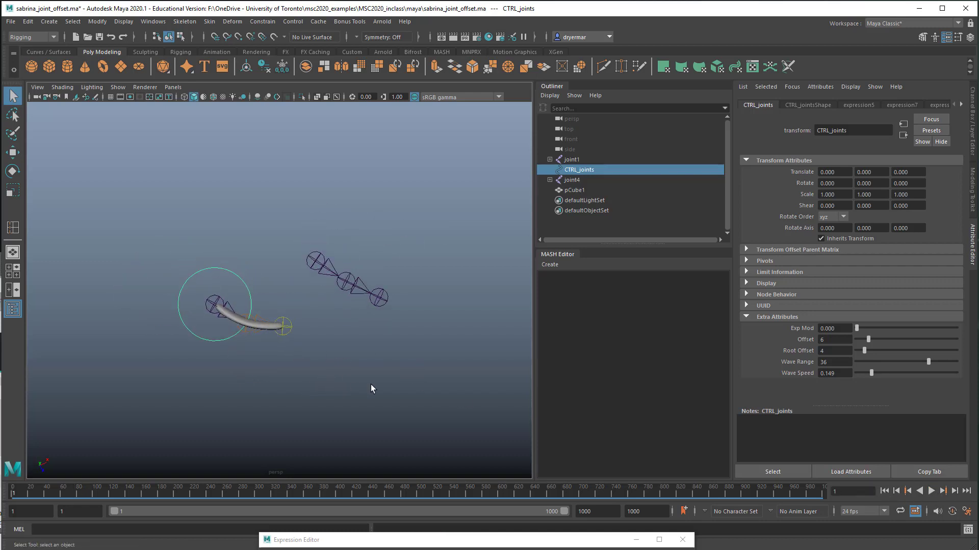
key(space)
key(space)
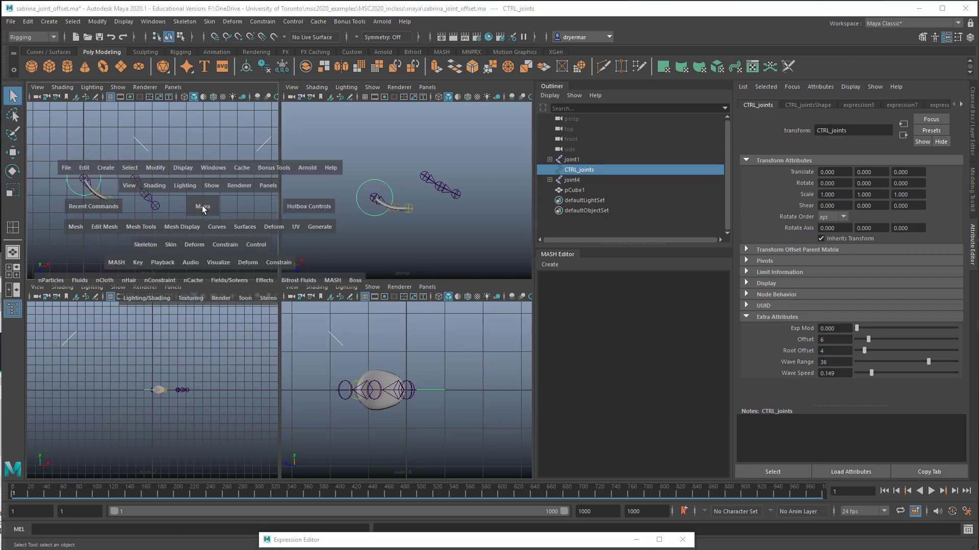
alt+right_drag(270, 236, 382, 236)
alt+middle_drag(383, 236, 328, 219)
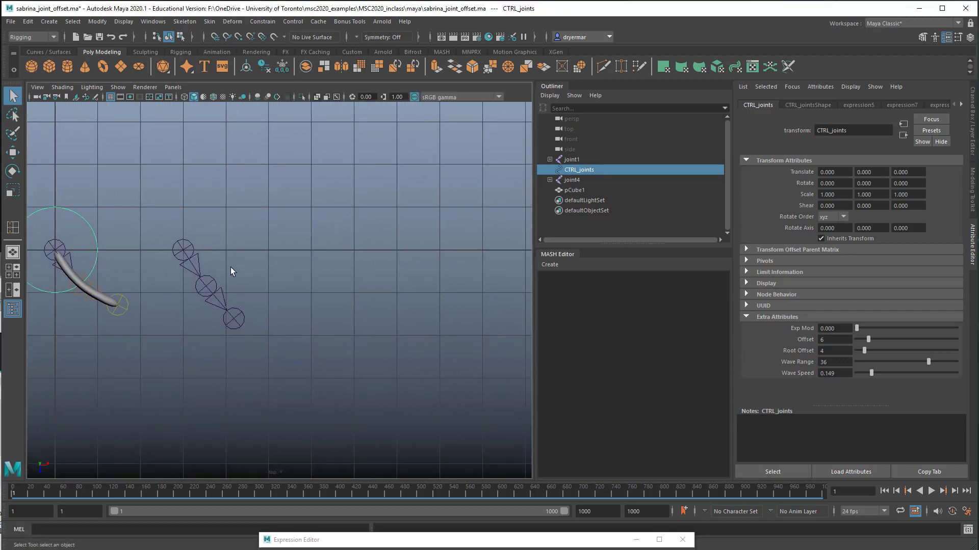
alt+middle_drag(257, 264, 298, 258)
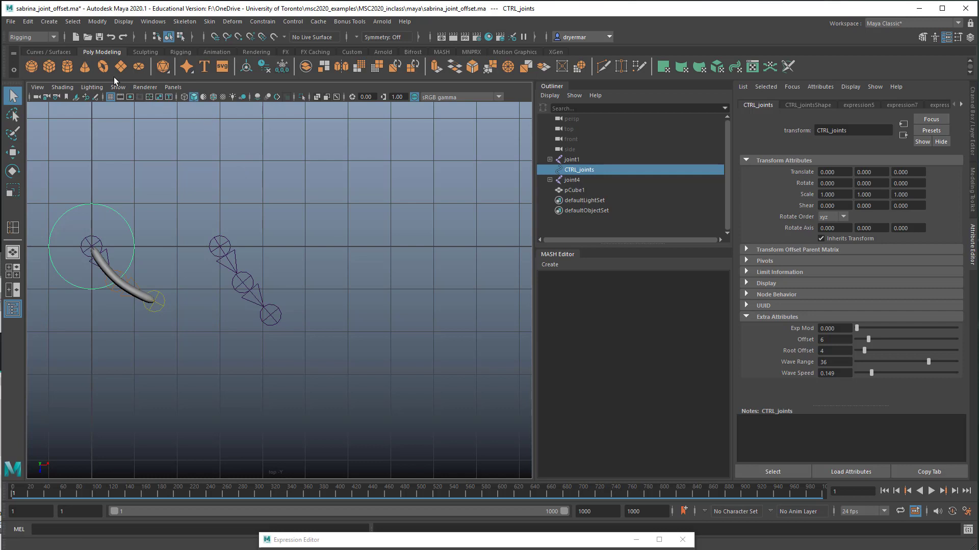
click(185, 22)
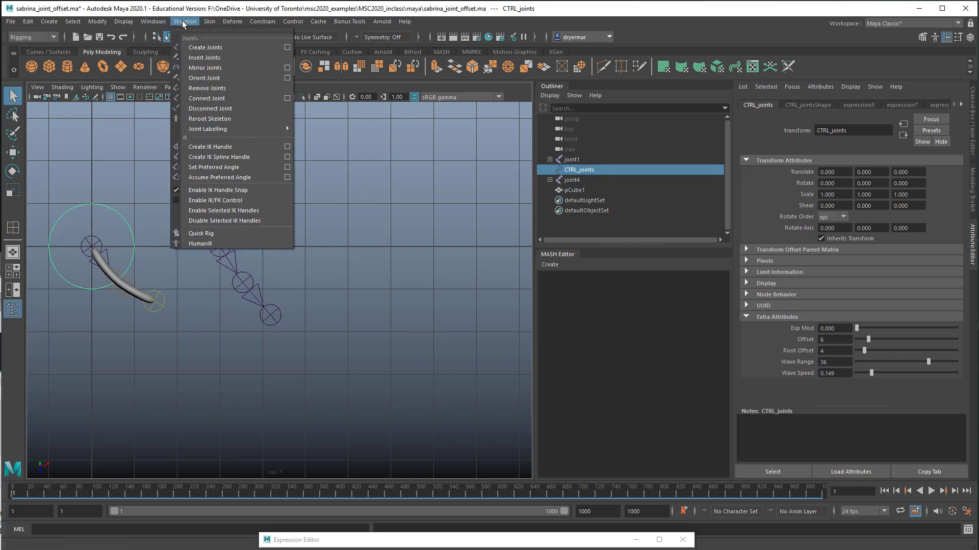
click(202, 48)
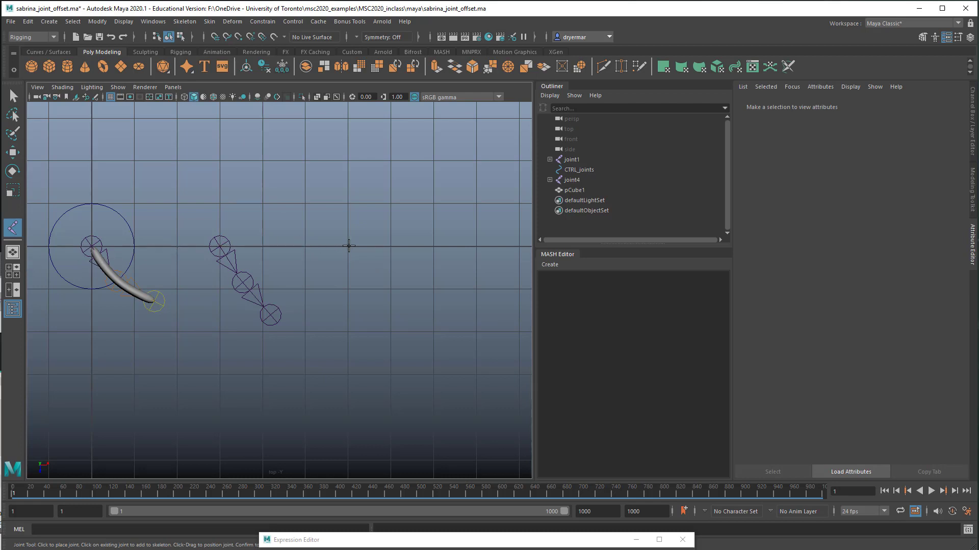
click(349, 246)
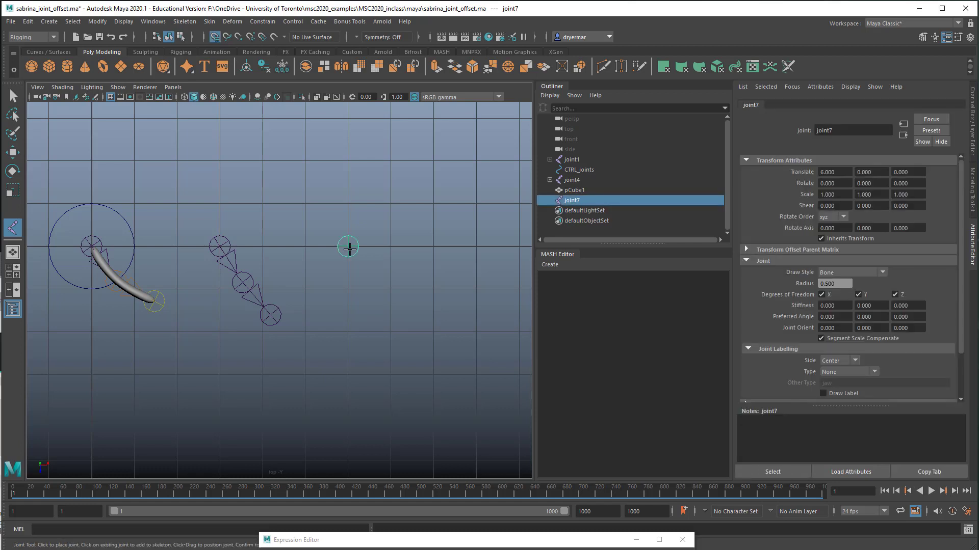
click(348, 289)
click(346, 334)
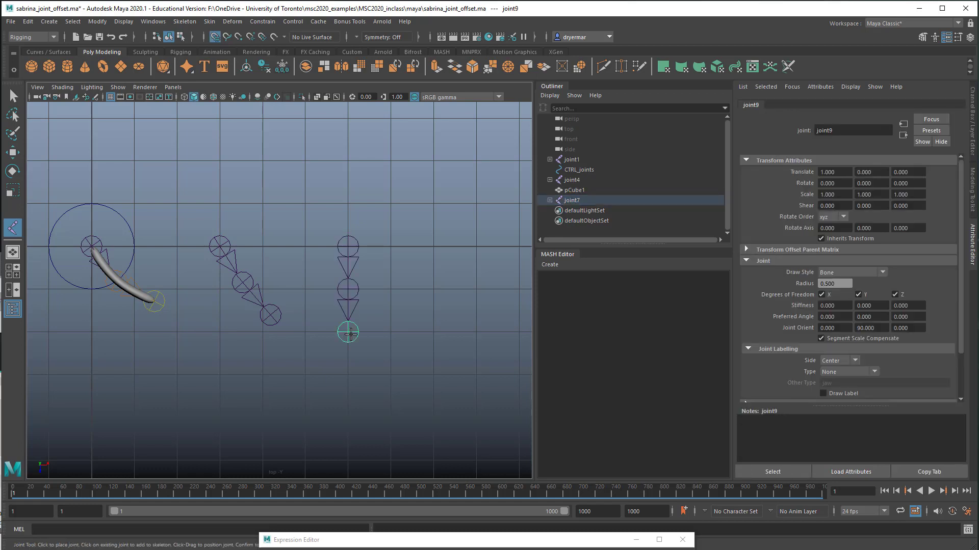
key(q)
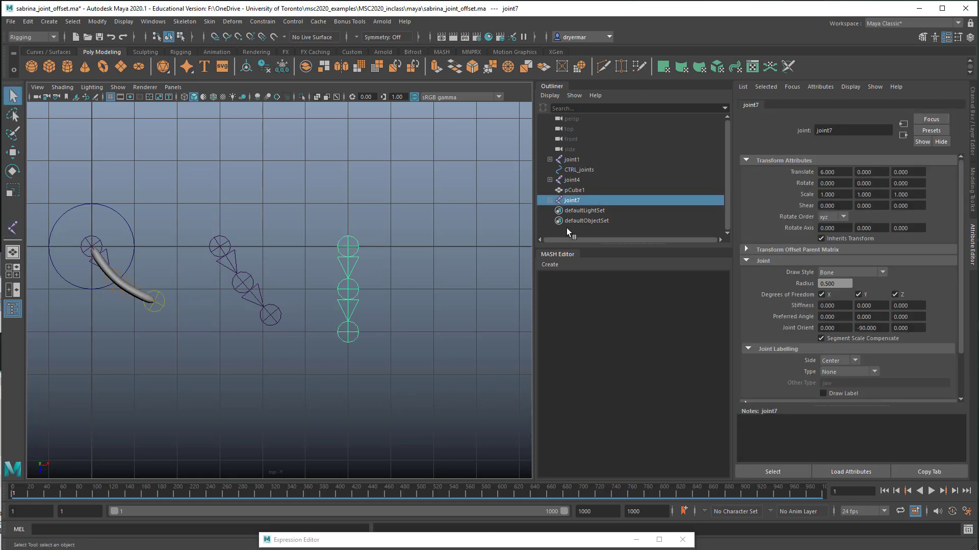
- Expand the new chain's hierarchy and open the Expression Editor for the Rotate Y of its root joint7, clear of the joint chains
click(549, 201)
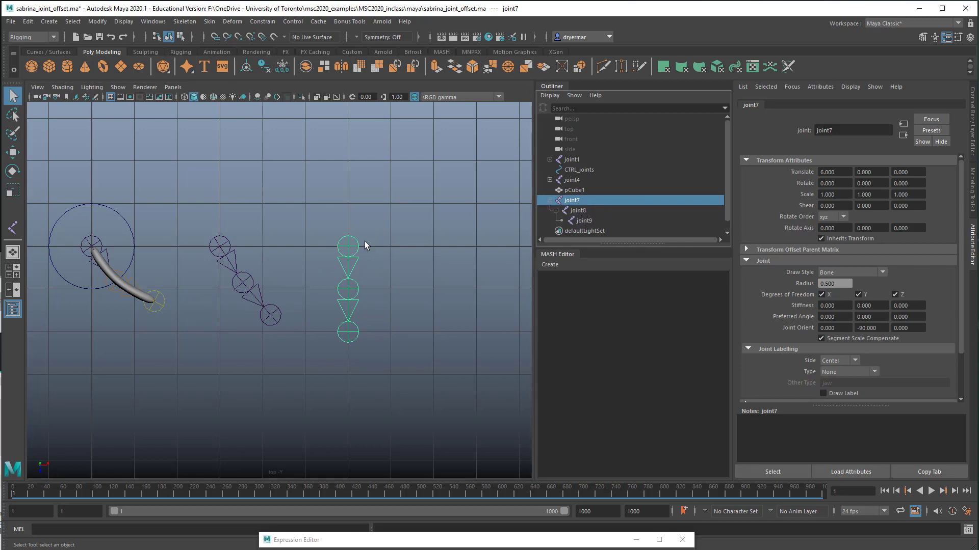
drag(362, 227, 346, 246)
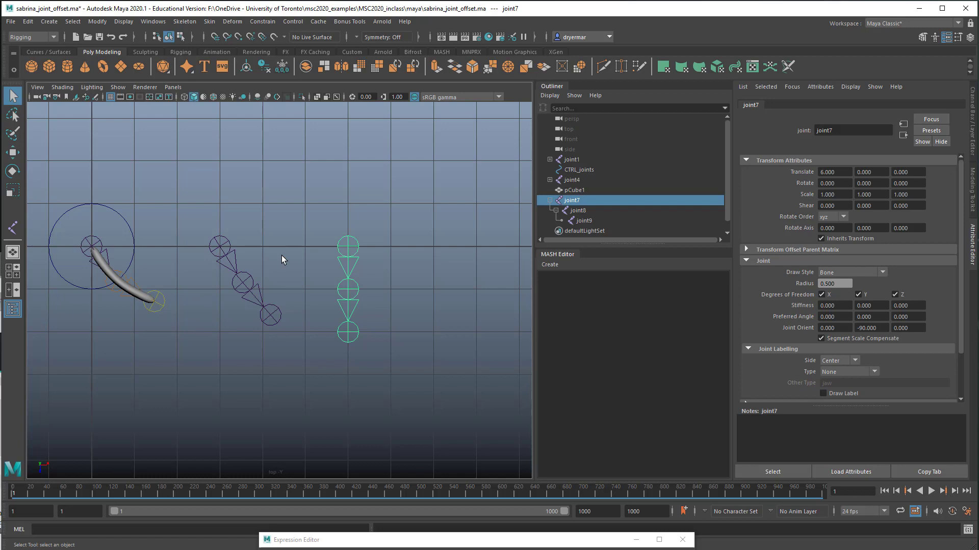
click(972, 140)
click(917, 149)
key(e)
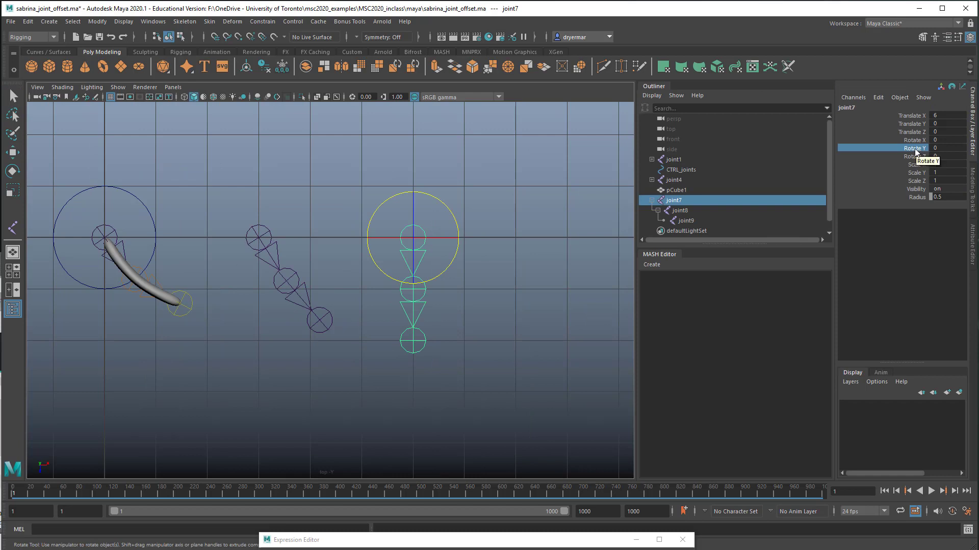
right_click(916, 149)
click(941, 171)
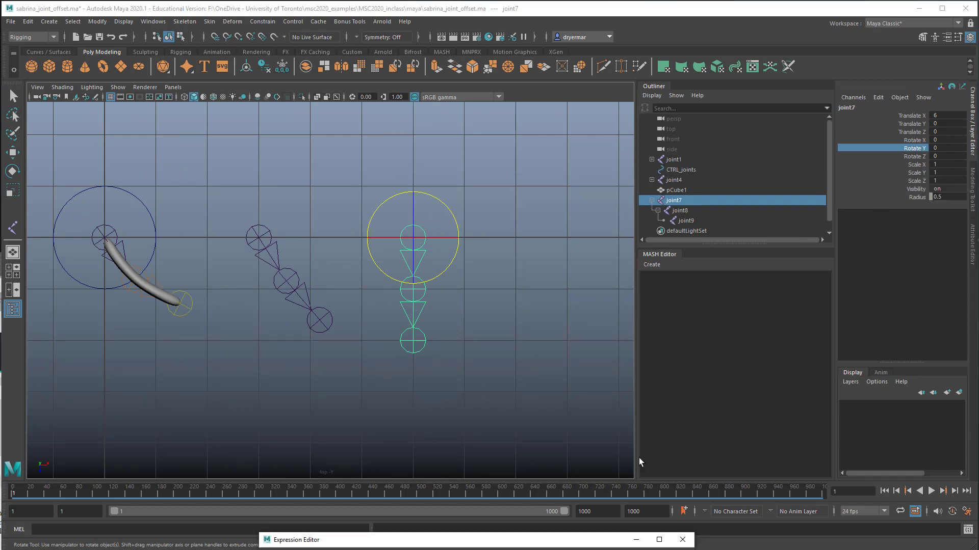
drag(569, 542, 801, 64)
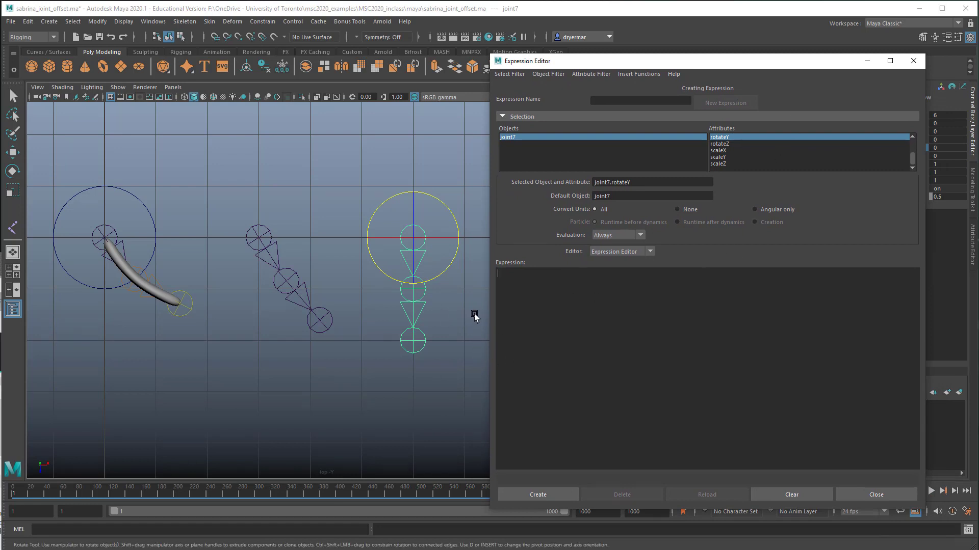
- Copy the joint4.rotateY expression from Notepad and paste it into the Expression Editor for joint7
key(alt+Tab)
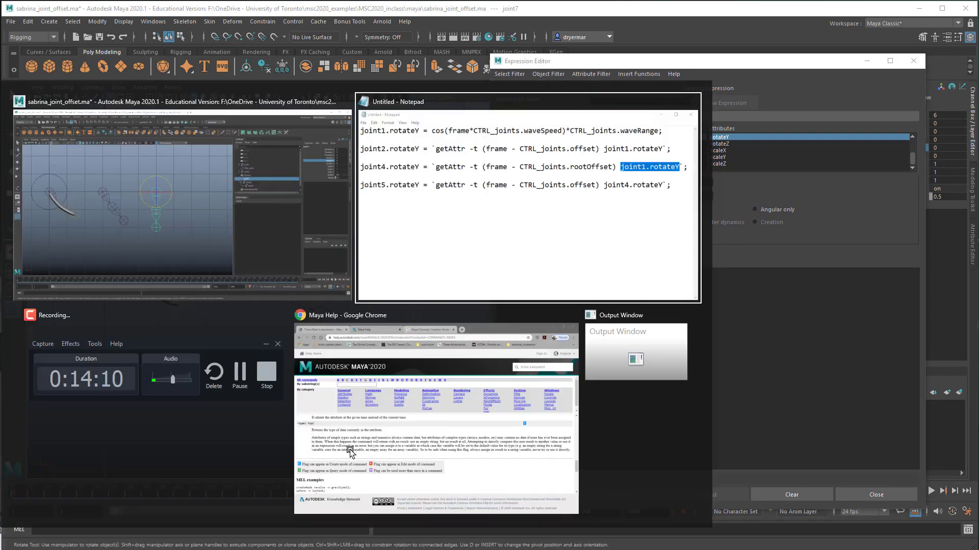
click(504, 243)
drag(496, 128, 330, 122)
drag(264, 148, 741, 148)
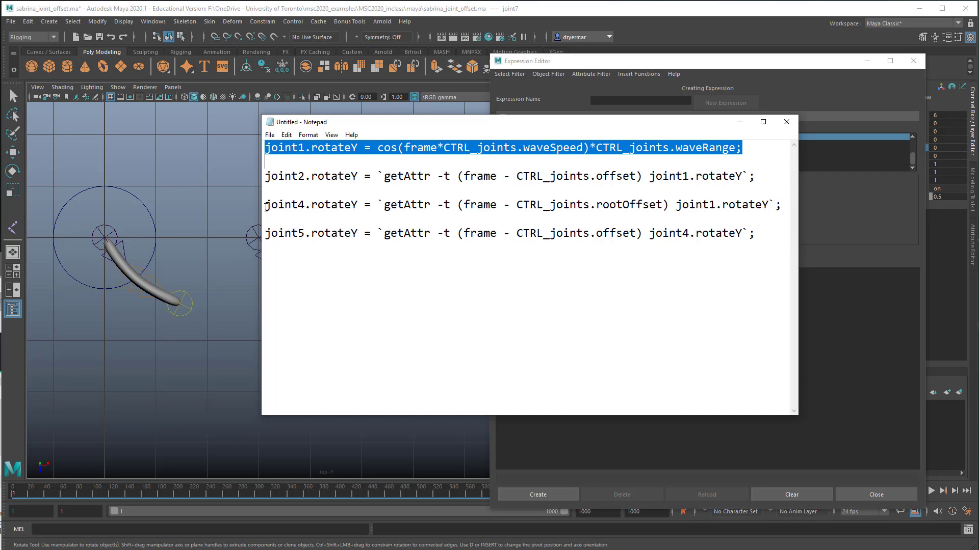
drag(266, 207, 783, 205)
key(ctrl+c)
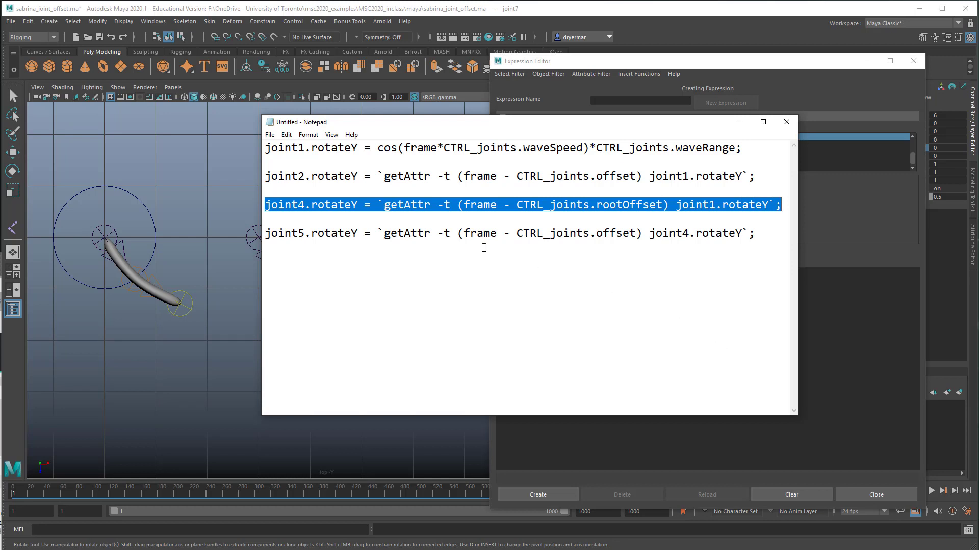
click(821, 351)
key(ctrl+v)
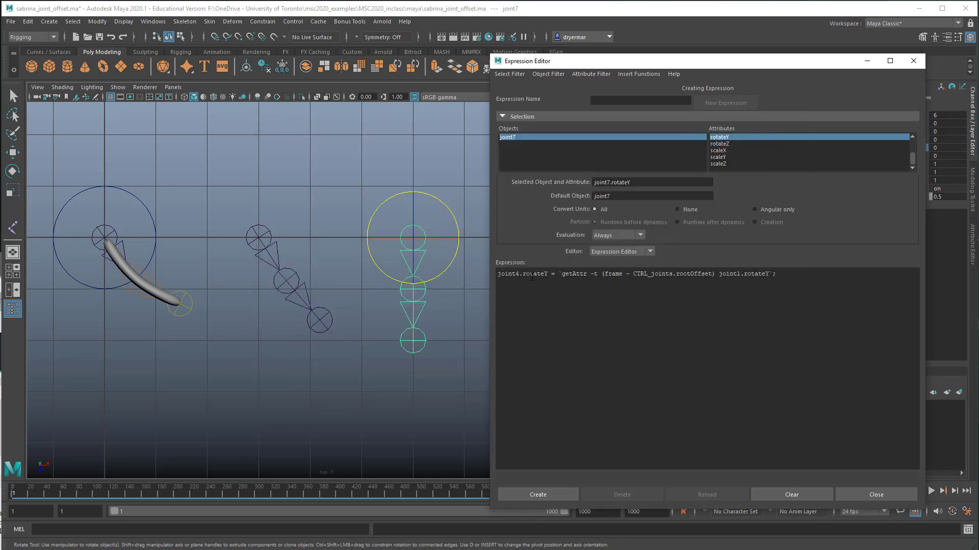
- Adapt the pasted expression to set joint7.rotateY from joint4.rotateY with the rootOffset delay, and create it
drag(515, 274, 519, 275)
text(7)
drag(740, 275, 736, 275)
text(4)
click(558, 495)
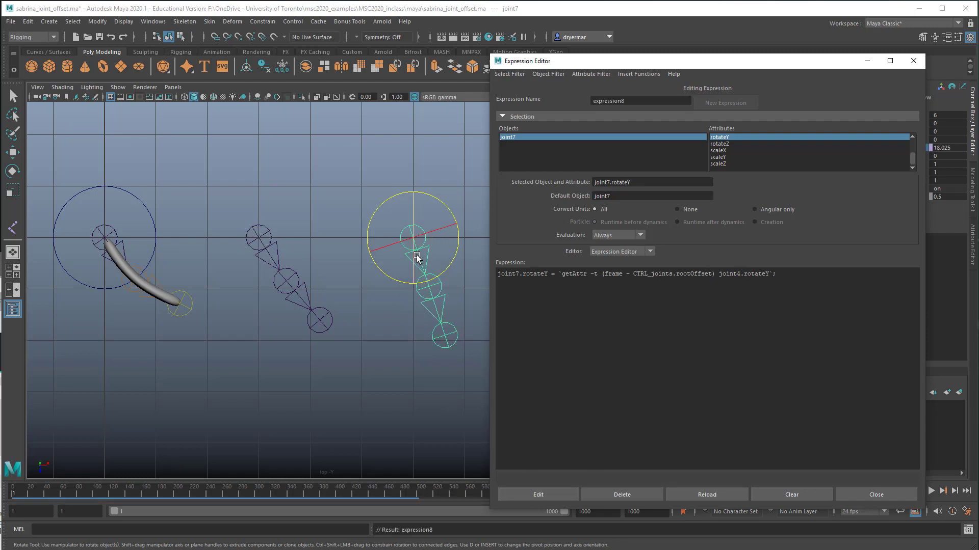
- Select the third chain's middle joint8 and paste the joint5.rotateY expression from Notepad into the Expression Editor
click(400, 350)
key(q)
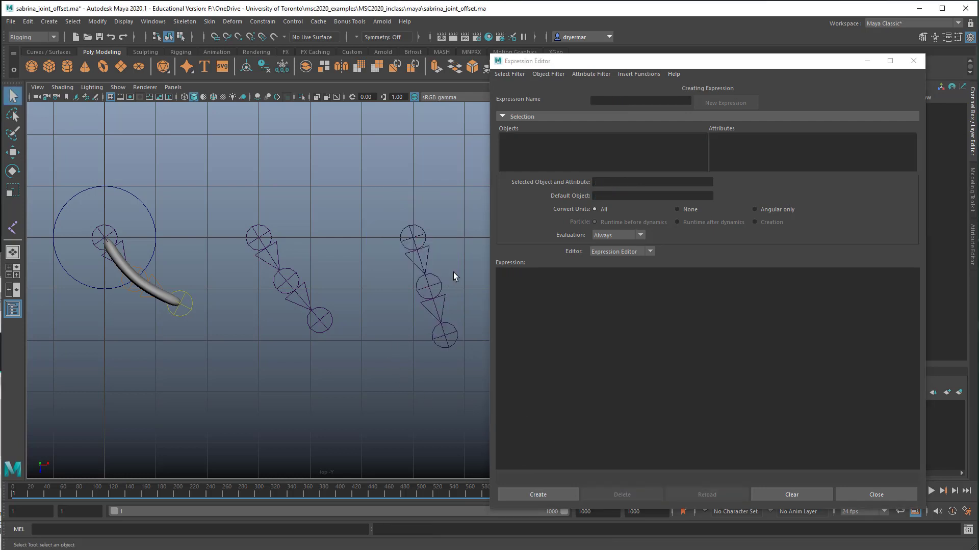
drag(432, 295, 432, 296)
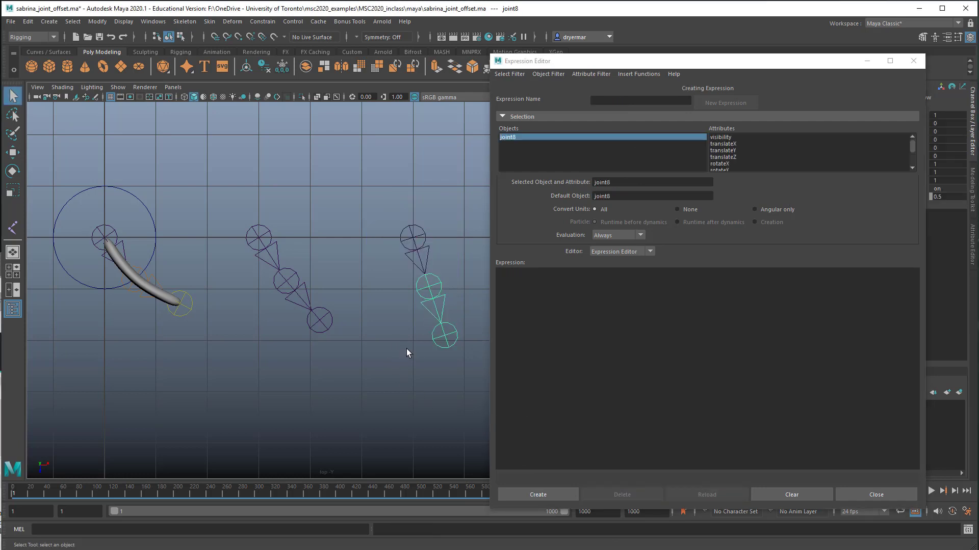
key(alt+Tab)
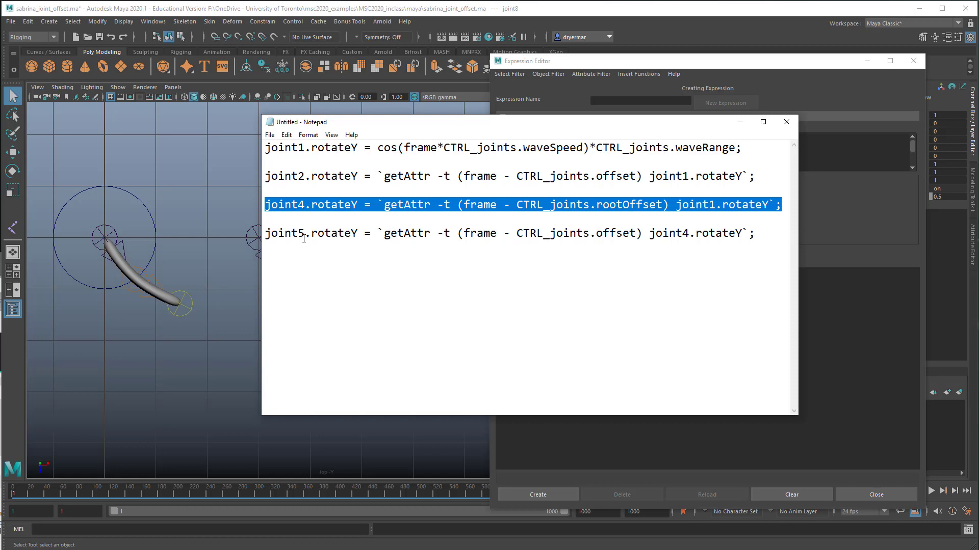
drag(762, 239, 268, 237)
key(ctrl+c)
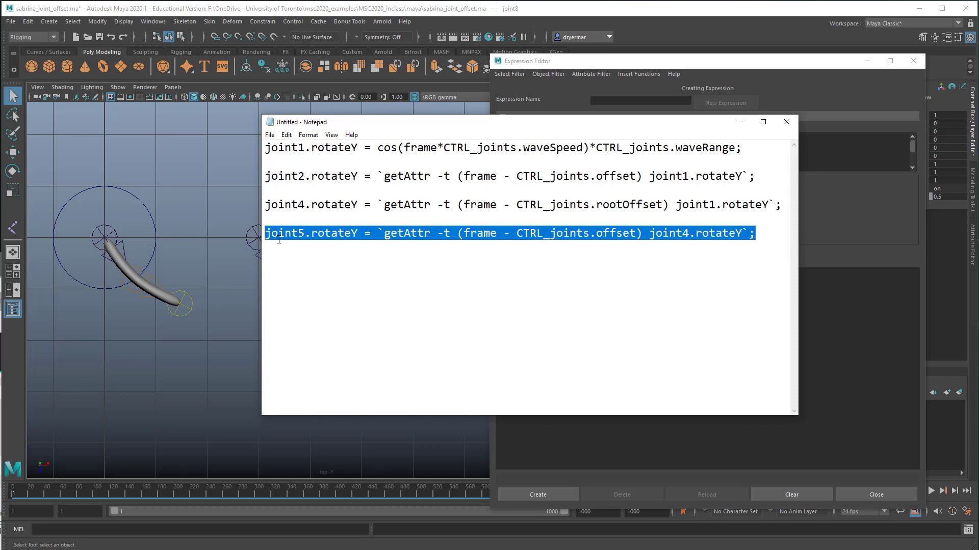
click(844, 441)
key(ctrl+v)
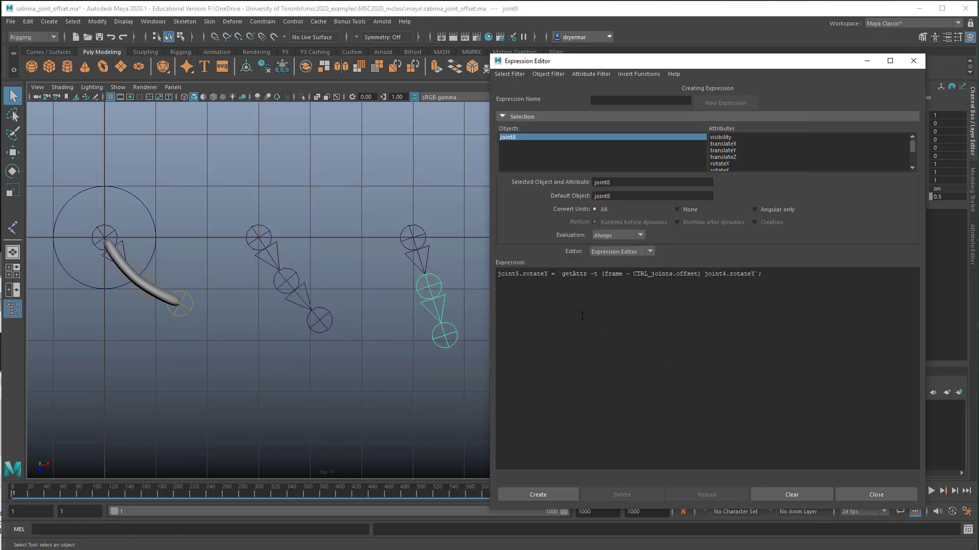
- Adapt the pasted expression to set joint8.rotateY from joint7.rotateY with the CTRL_joints offset delay, and create it
drag(515, 274, 520, 273)
text(8)
drag(723, 274, 727, 274)
text(7)
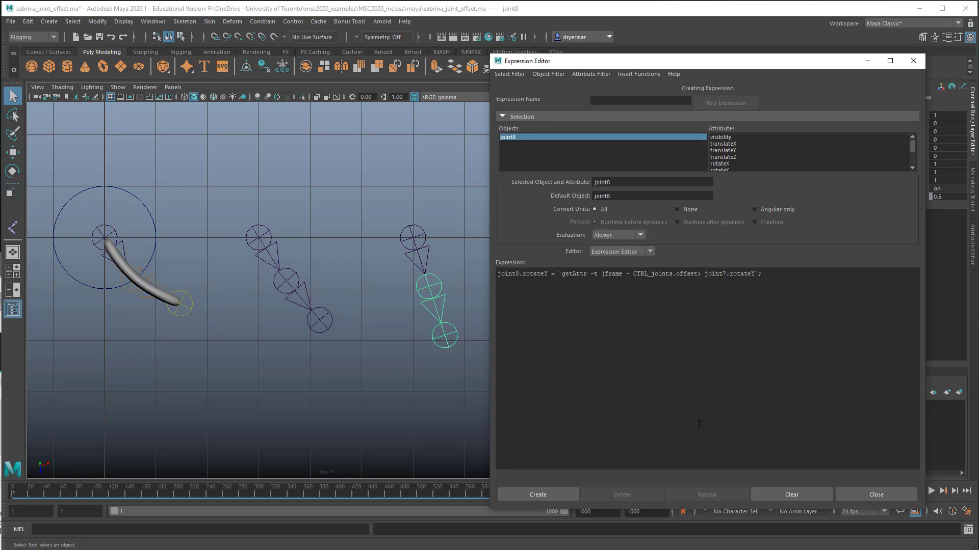
click(536, 495)
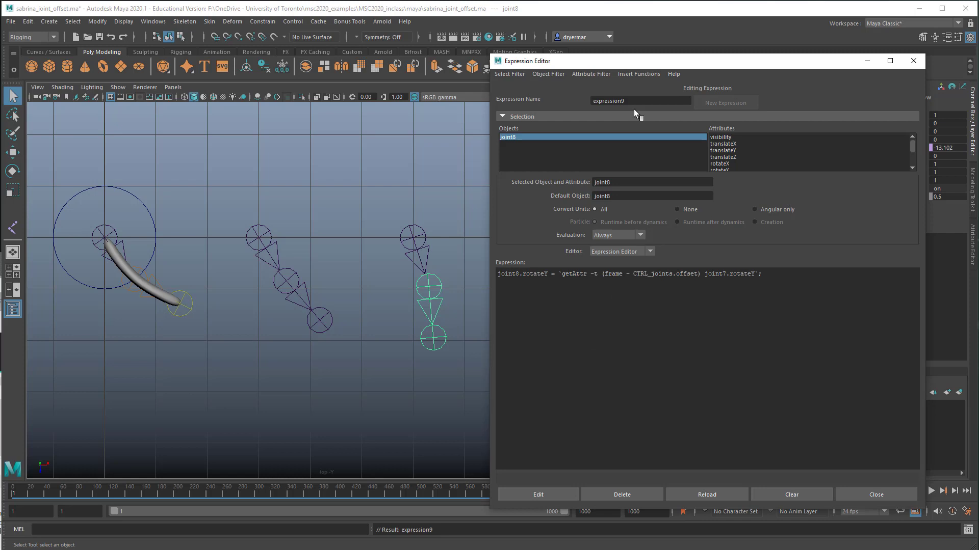
- Try joint4.rotateY as the source in joint8's expression, and restore the source to joint7.rotateY
drag(595, 67, 566, 45)
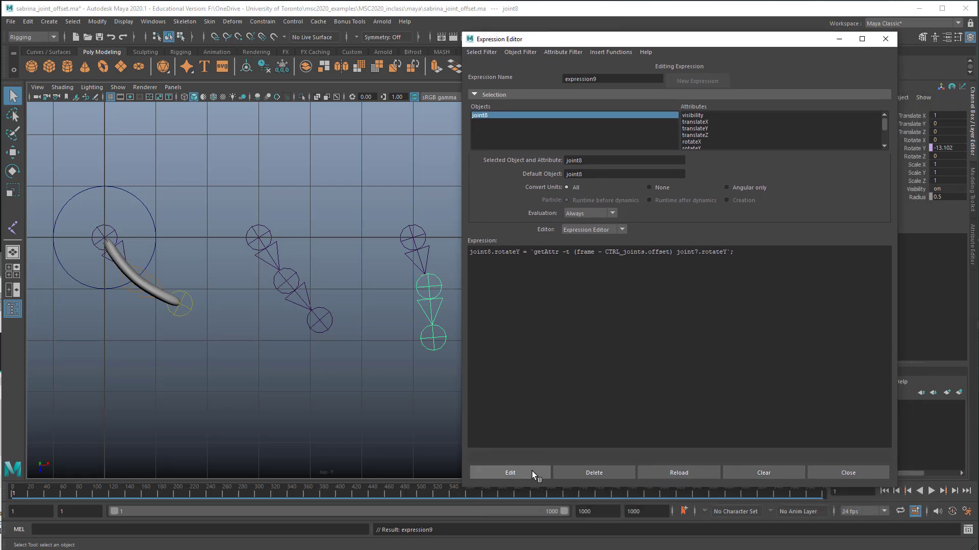
drag(698, 252, 696, 251)
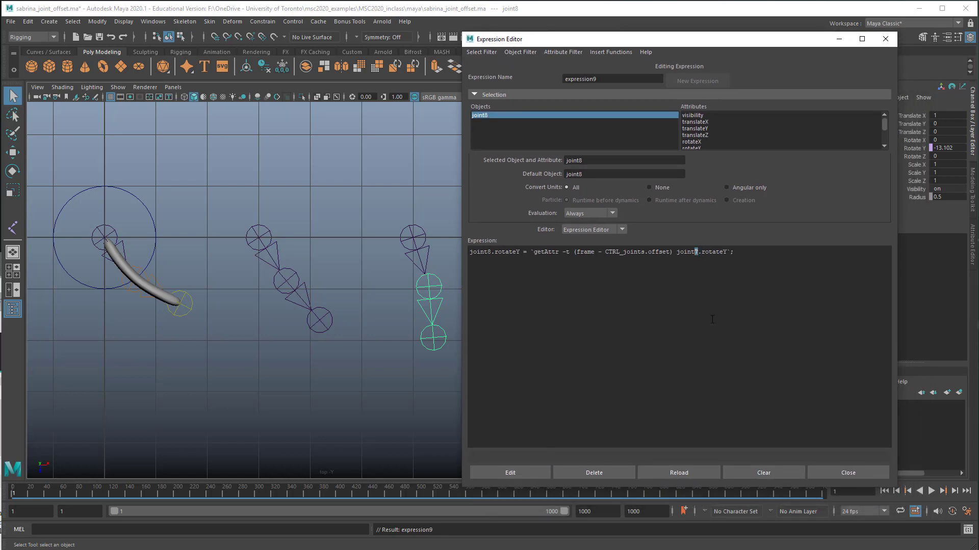
text(4)
click(510, 473)
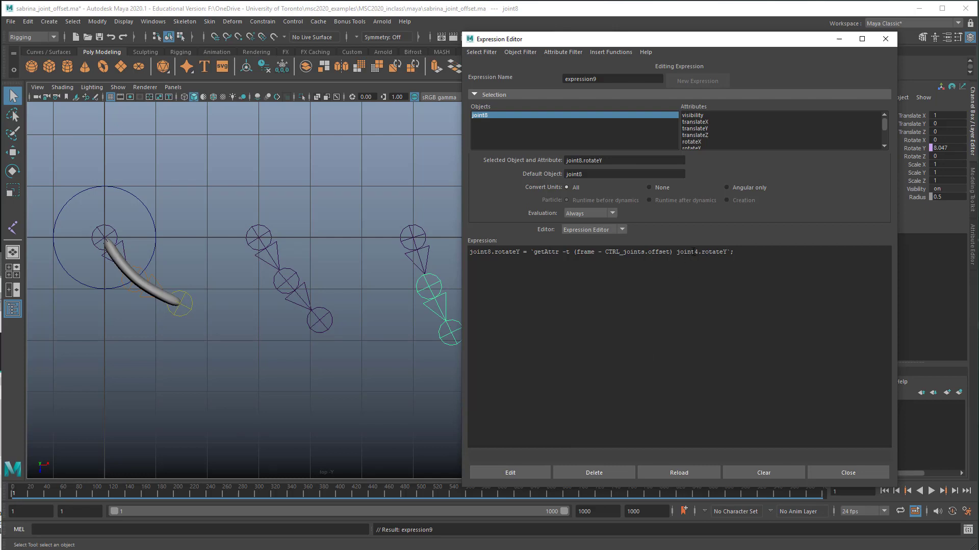
drag(699, 253, 695, 252)
text(7)
click(525, 474)
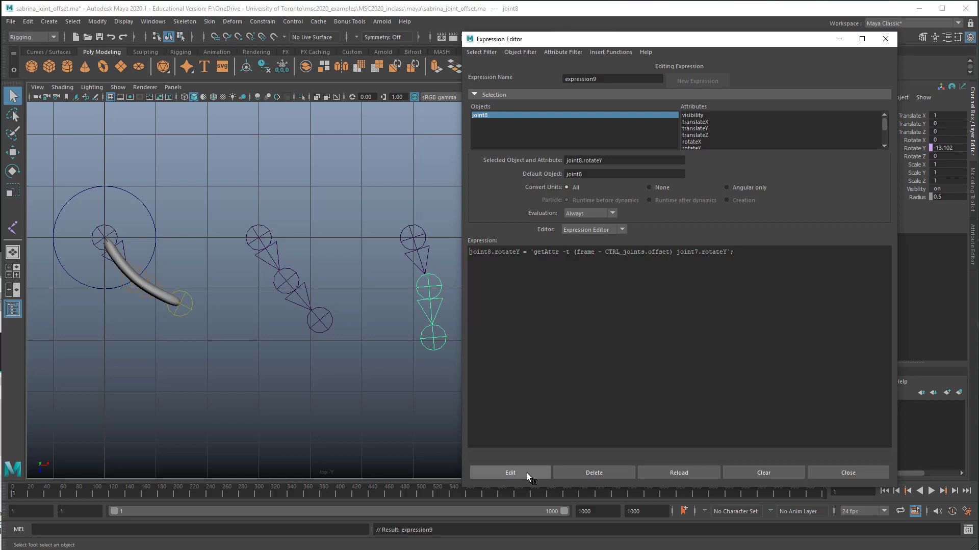
- Close the Expression Editor and play the animation to check the third joint chain's delayed motion
click(841, 473)
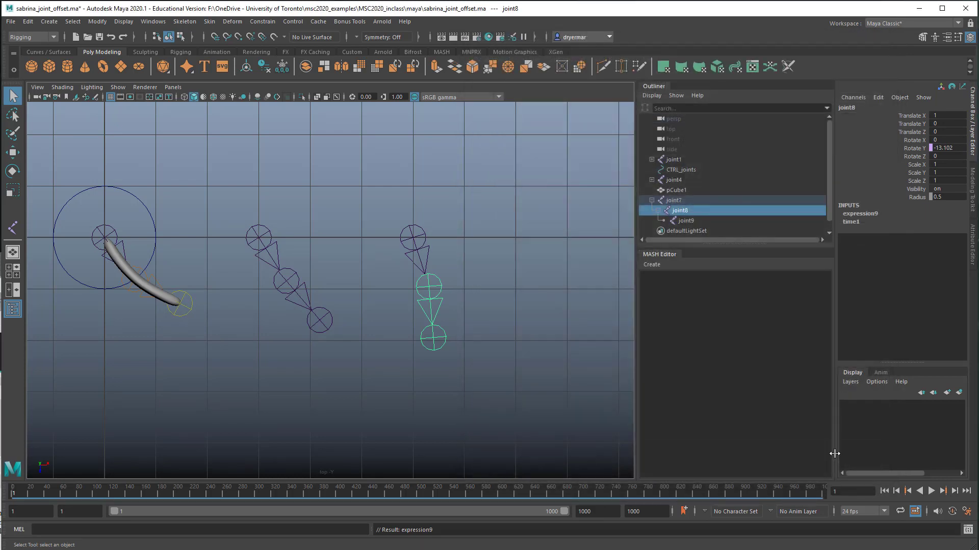
click(930, 491)
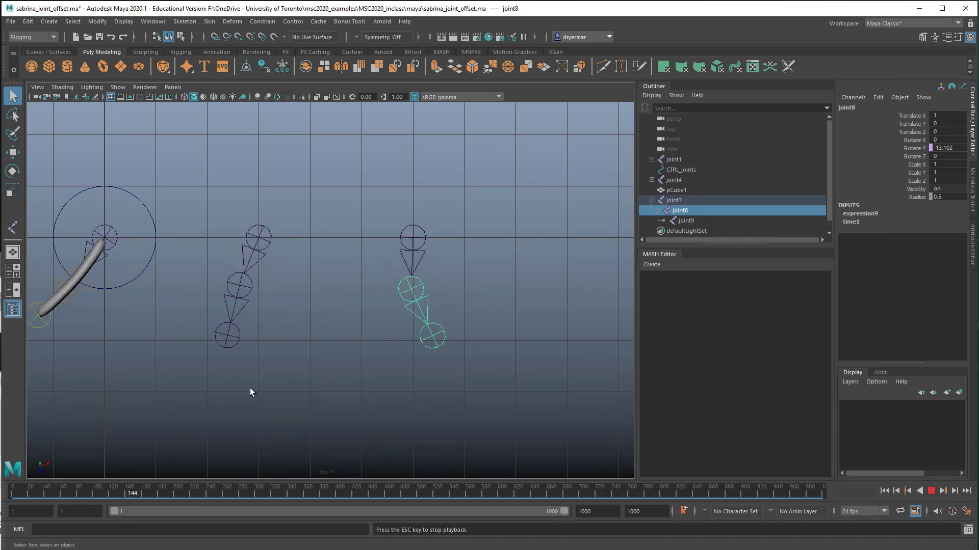
key(Escape)
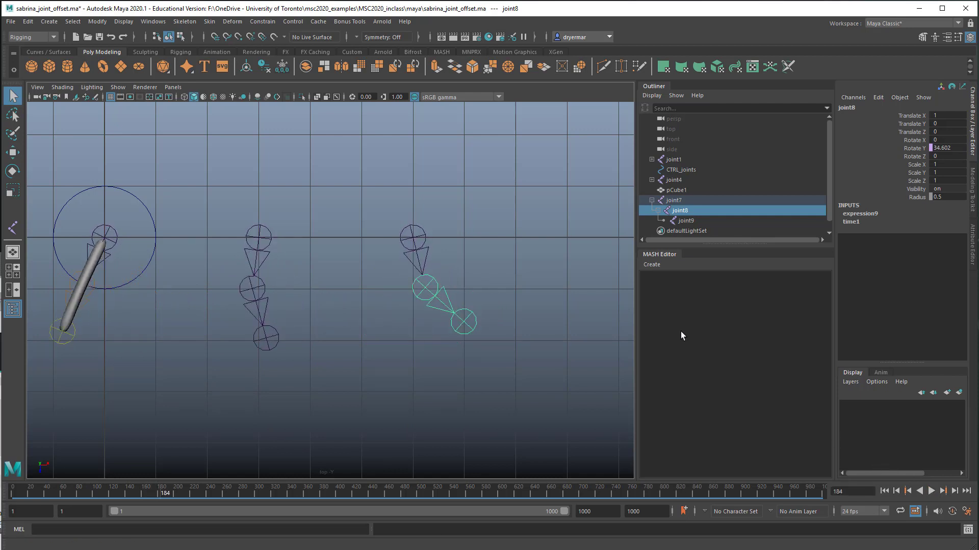
- Show the CTRL_joints attributes in the Attribute Editor, set Root Offset to 6, and play the animation from the start
click(151, 213)
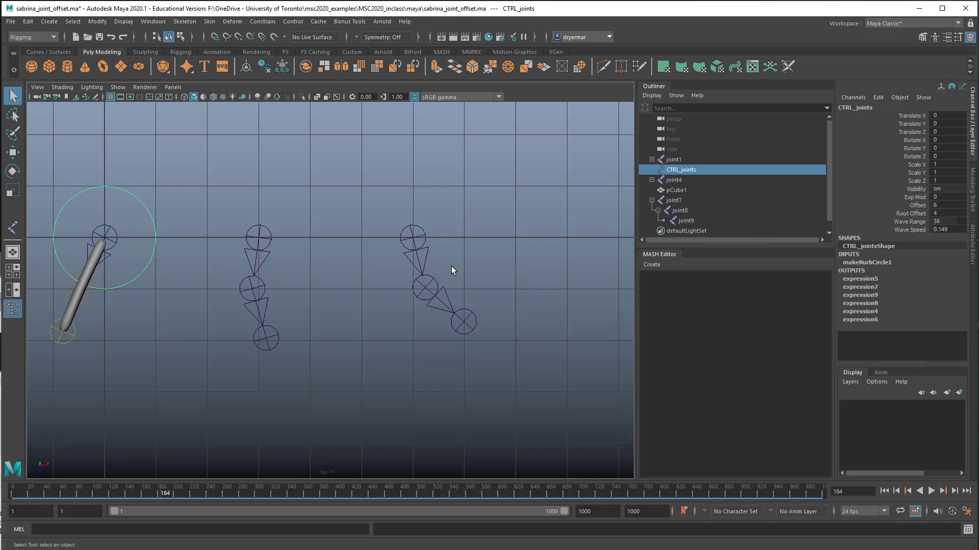
key(ctrl+a)
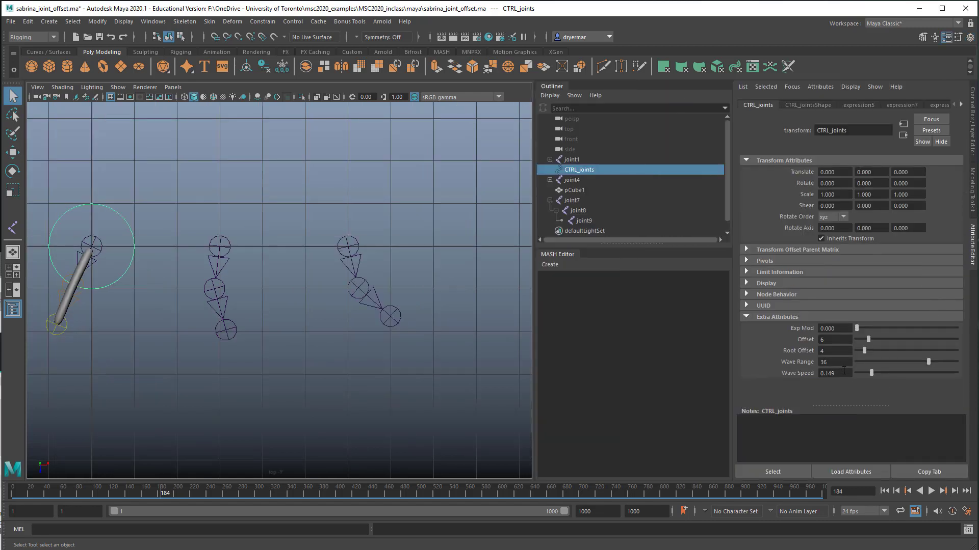
drag(867, 351, 869, 350)
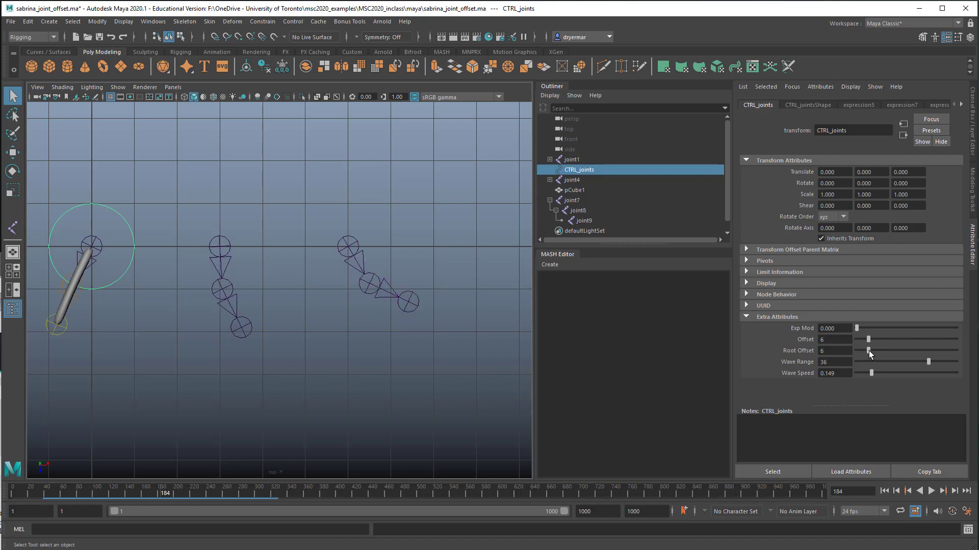
click(884, 490)
click(931, 491)
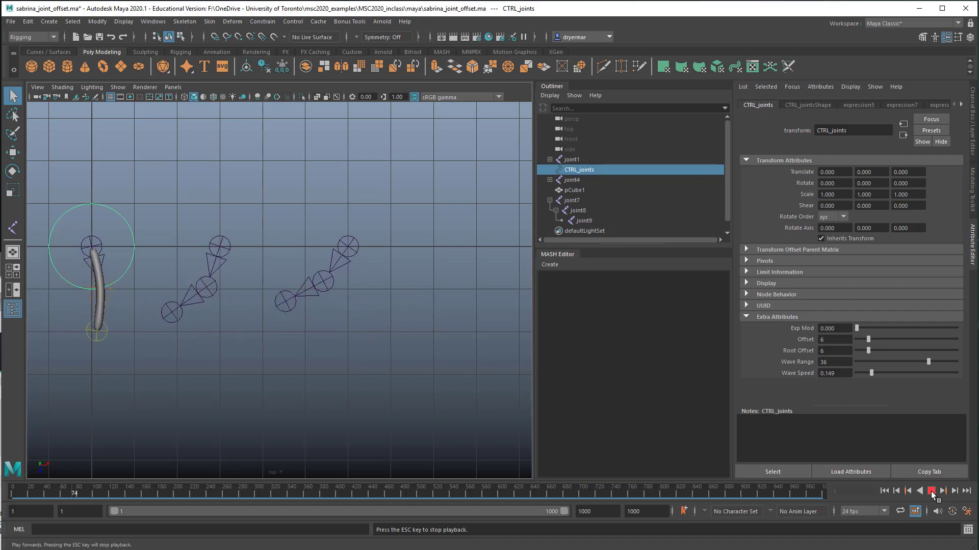
click(932, 491)
- Set the CTRL_joints Root Offset to 2 and play the animation from the start to check the delay between chains
click(821, 351)
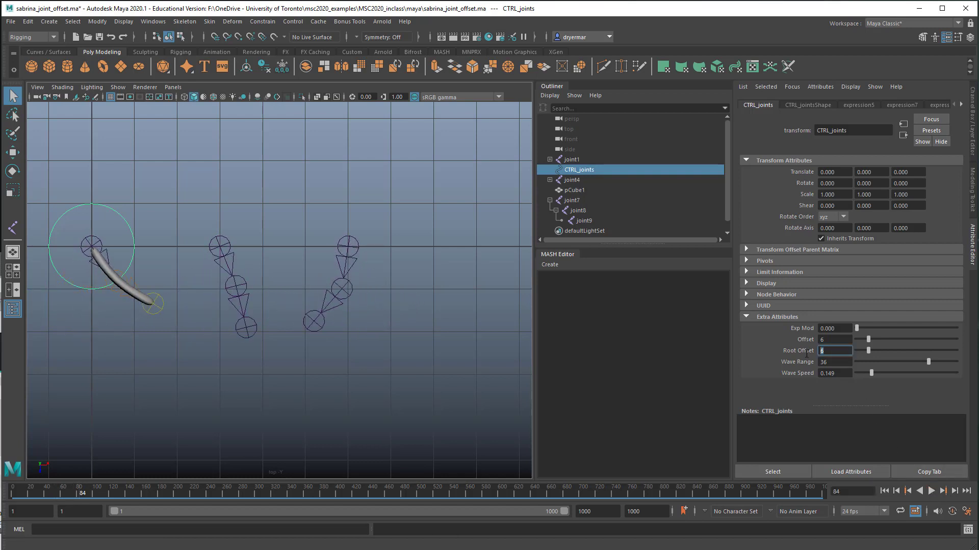
text(2)
key(Return)
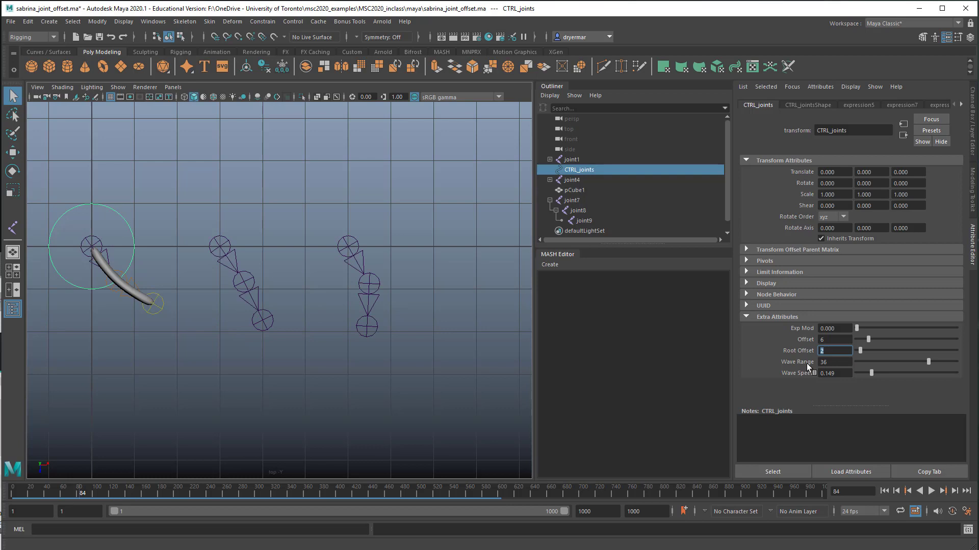
click(896, 491)
click(931, 491)
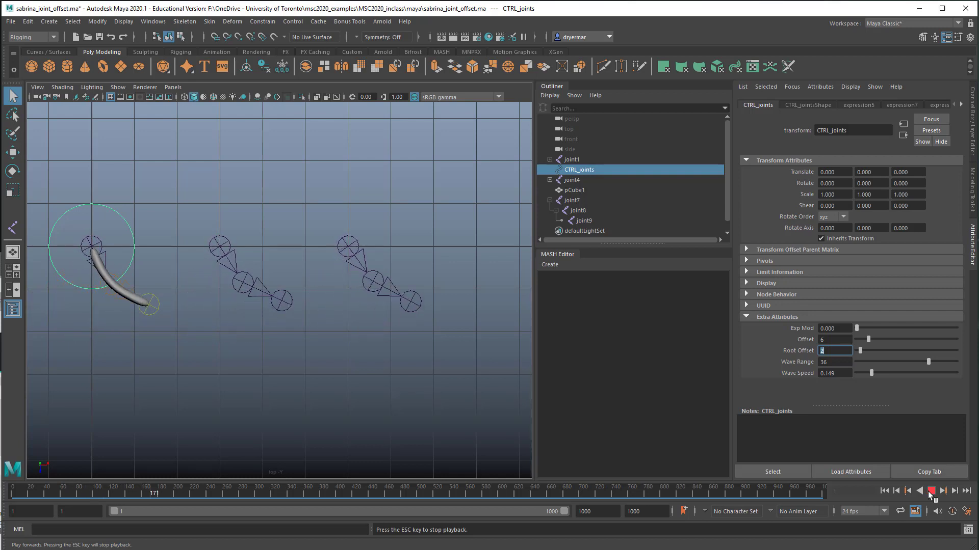
click(931, 492)
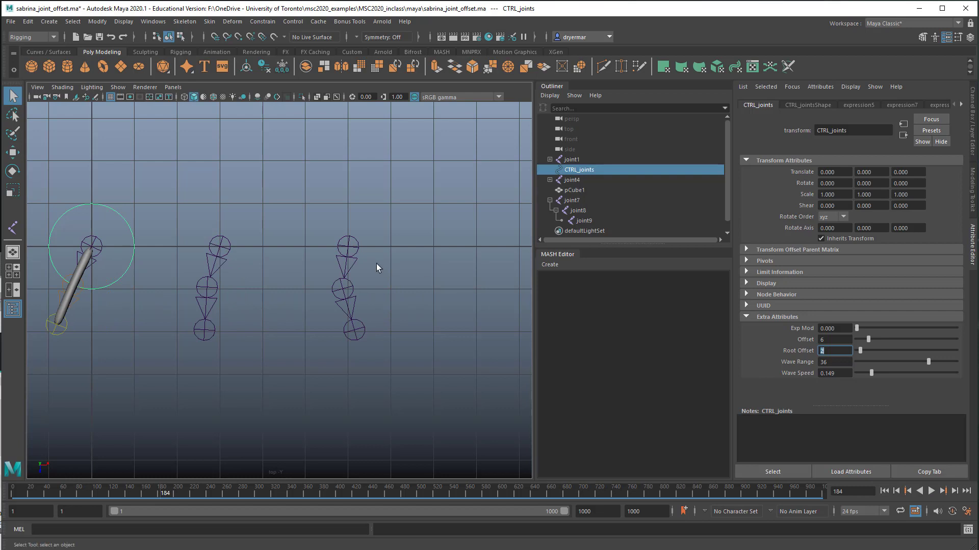
- Check root joints joint7 and joint4, set the CTRL_joints Offset to 2, and play the animation from the start
click(357, 243)
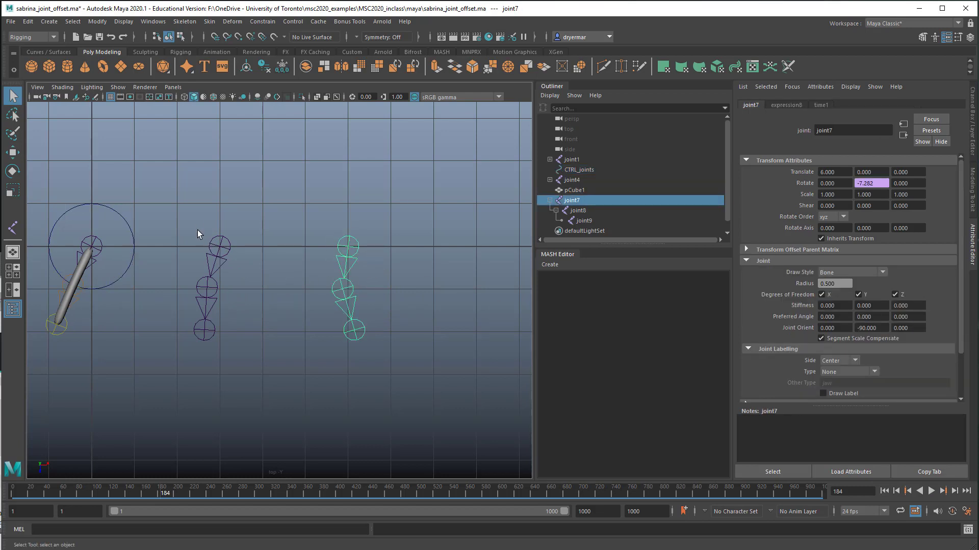
drag(215, 237, 229, 250)
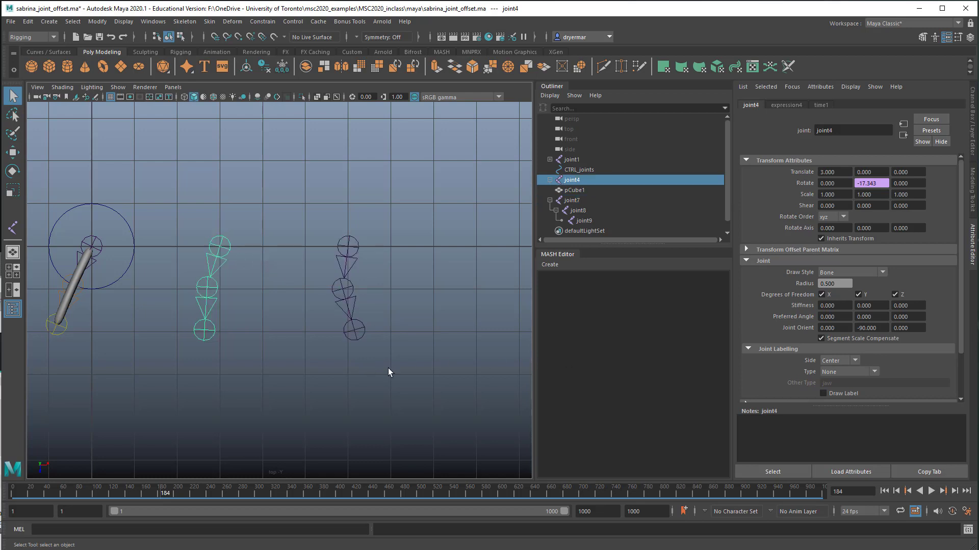
drag(120, 229, 120, 229)
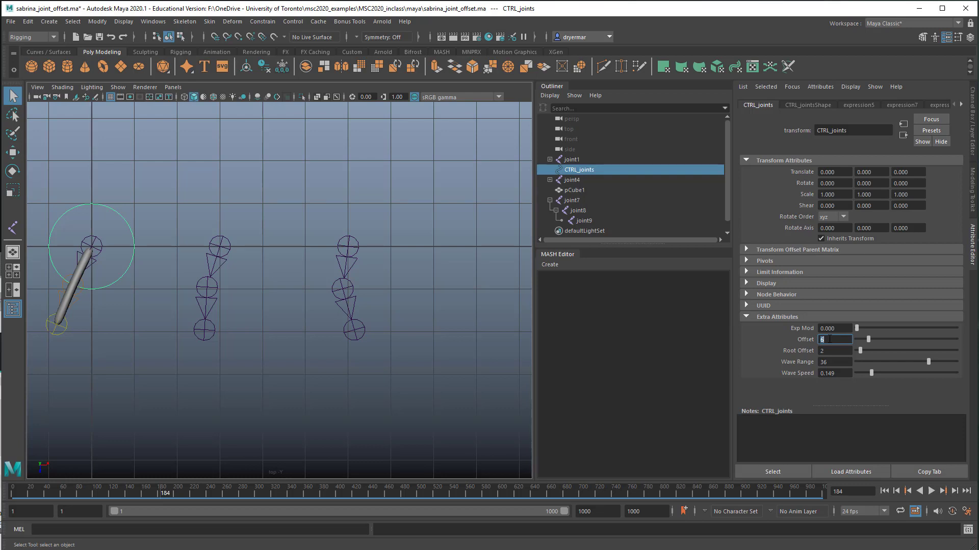
key(Return)
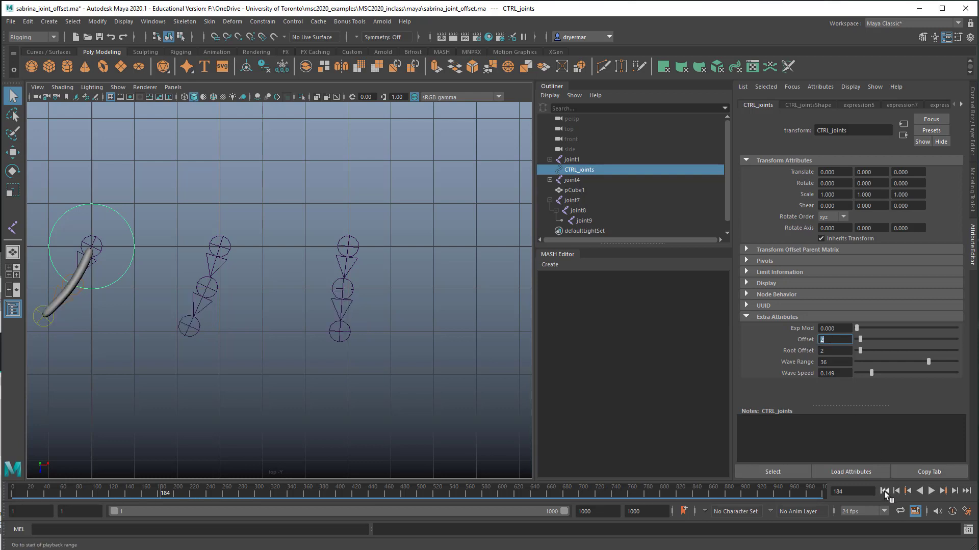
click(884, 491)
click(931, 492)
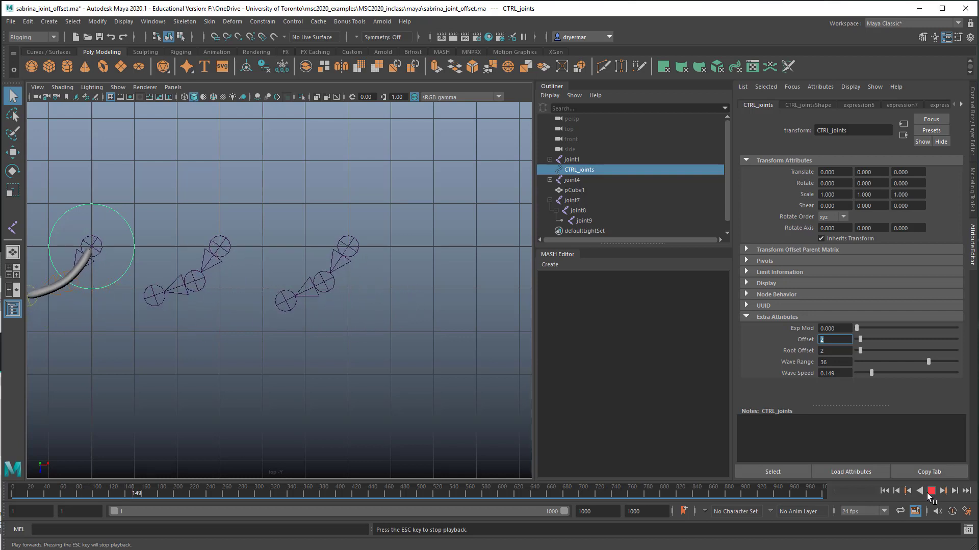
click(931, 492)
click(883, 491)
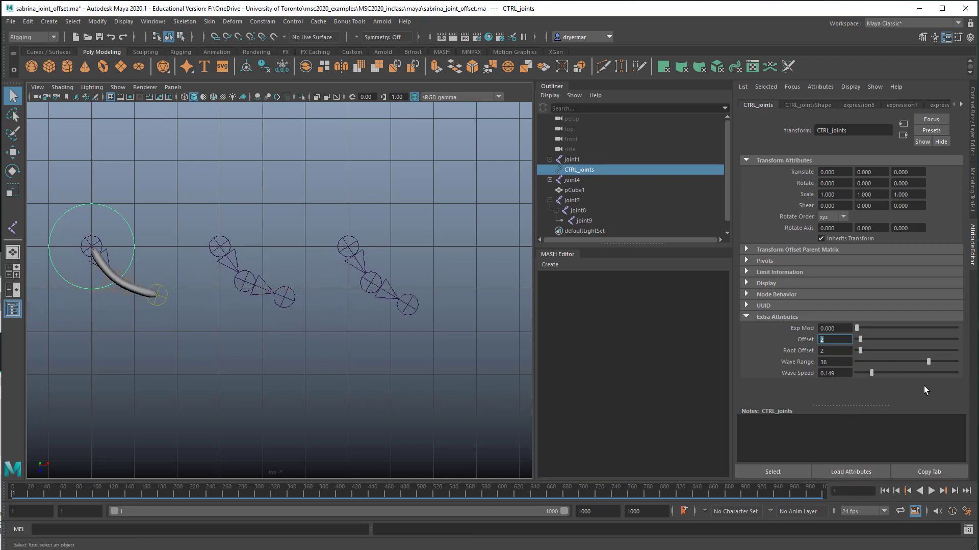
- Try a Wave Range of 12 on CTRL_joints, play the animation, and return to the first frame
drag(926, 363, 881, 364)
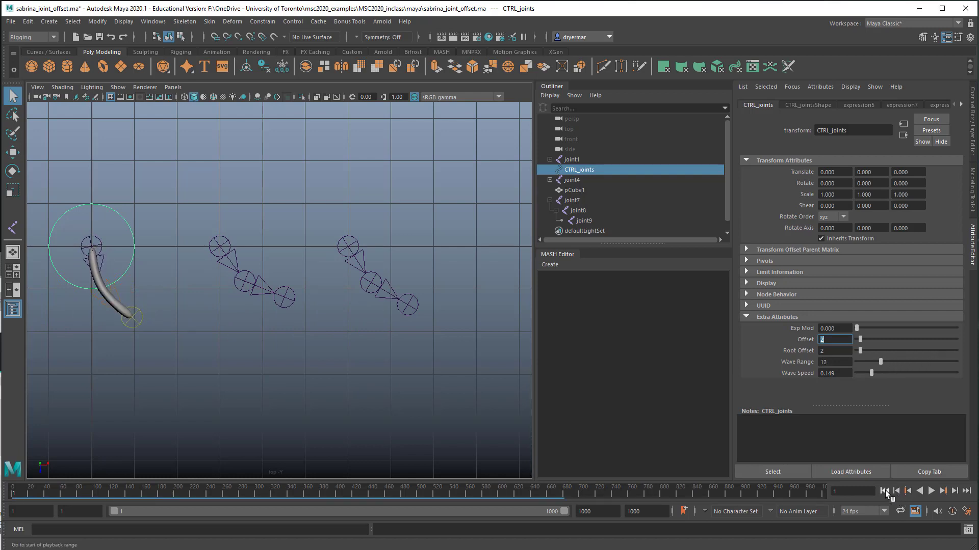
click(895, 492)
click(931, 491)
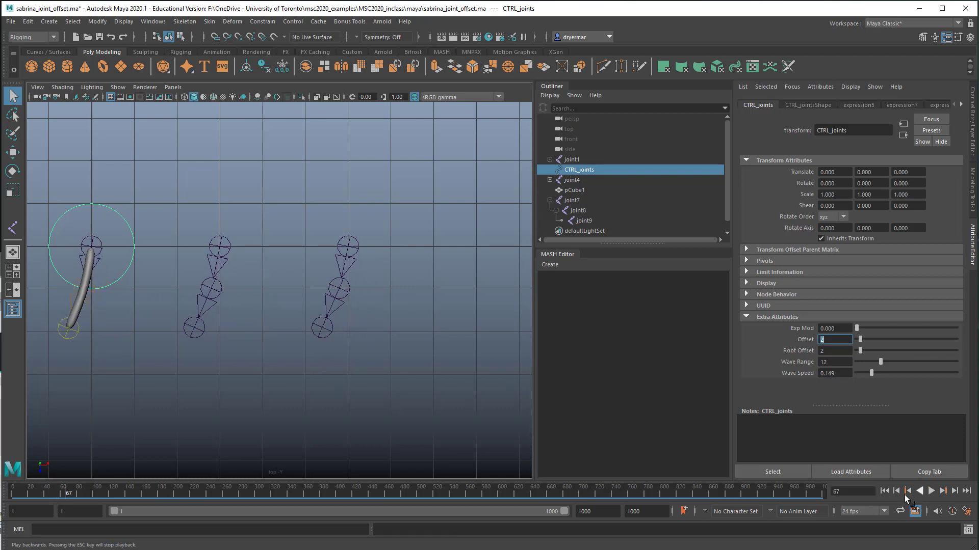
click(931, 491)
click(884, 492)
- Try a Wave Range of 28 with a Wave Speed of 0.381 on CTRL_joints and play the animation
mouse_move(881, 362)
mouse_down()
mouse_move(912, 362)
mouse_move(880, 373)
mouse_move(894, 373)
mouse_up()
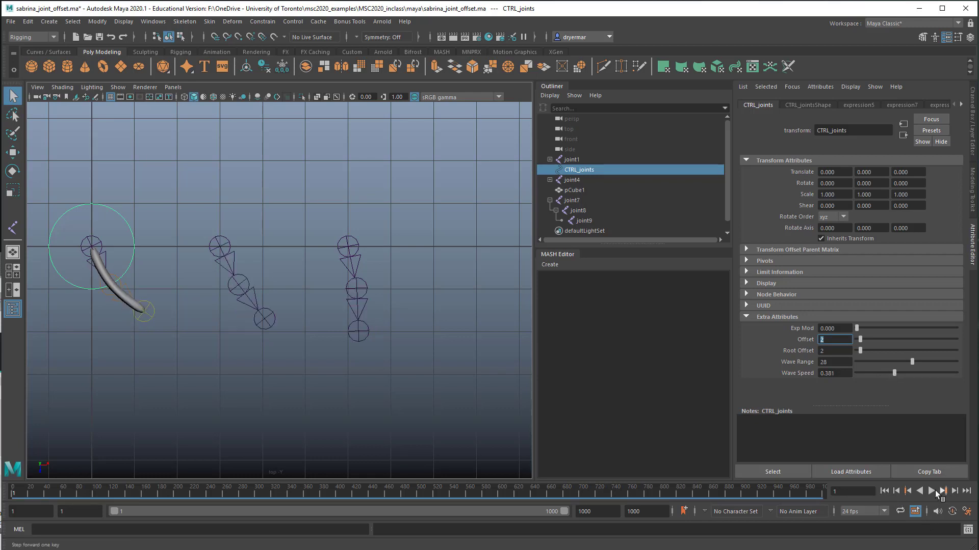
click(931, 491)
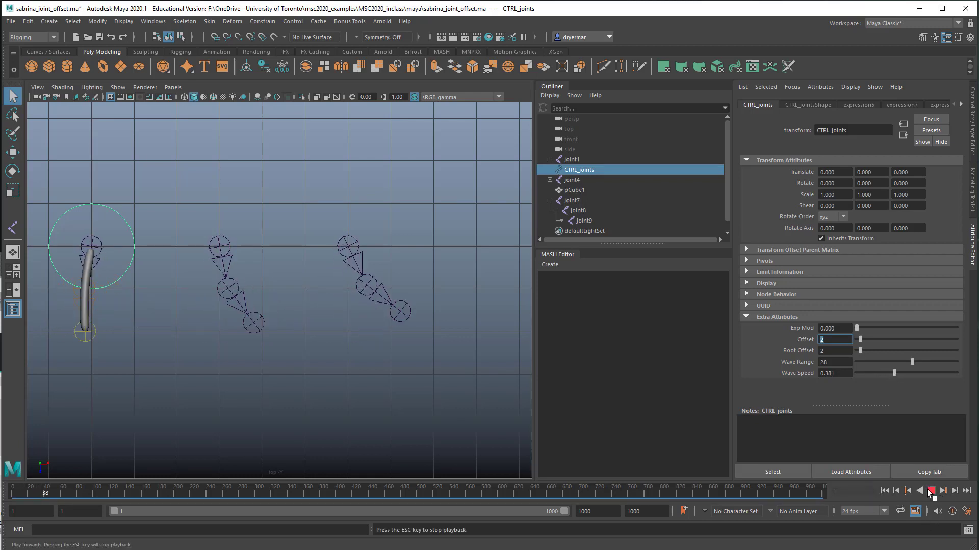
key(Escape)
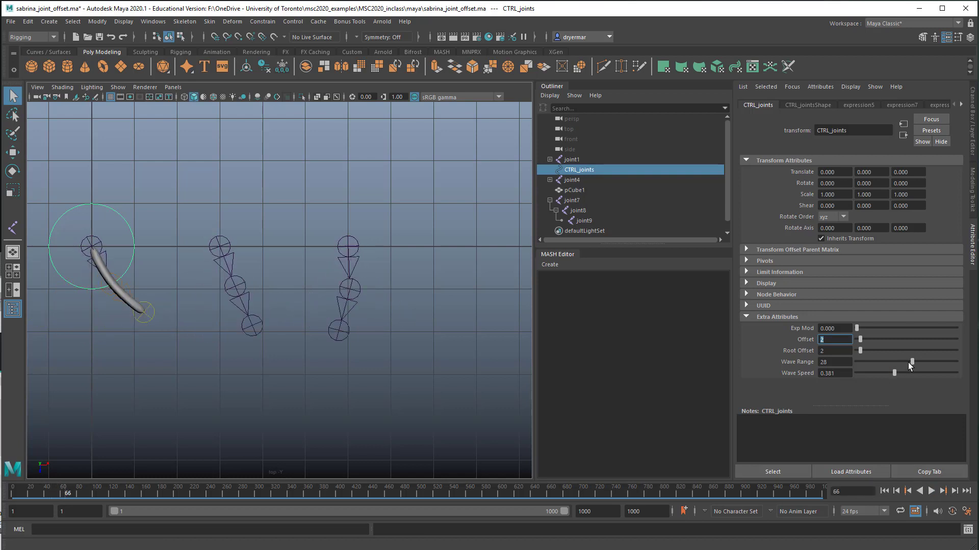
- Try the CTRL_joints Wave Range at 50 and play the animation from the first frame
drag(912, 362, 957, 363)
click(884, 491)
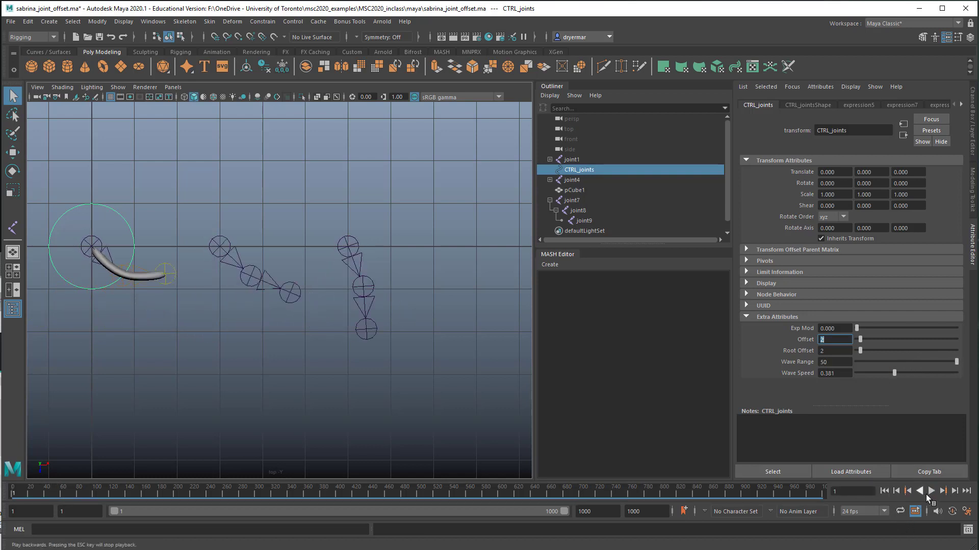
click(931, 491)
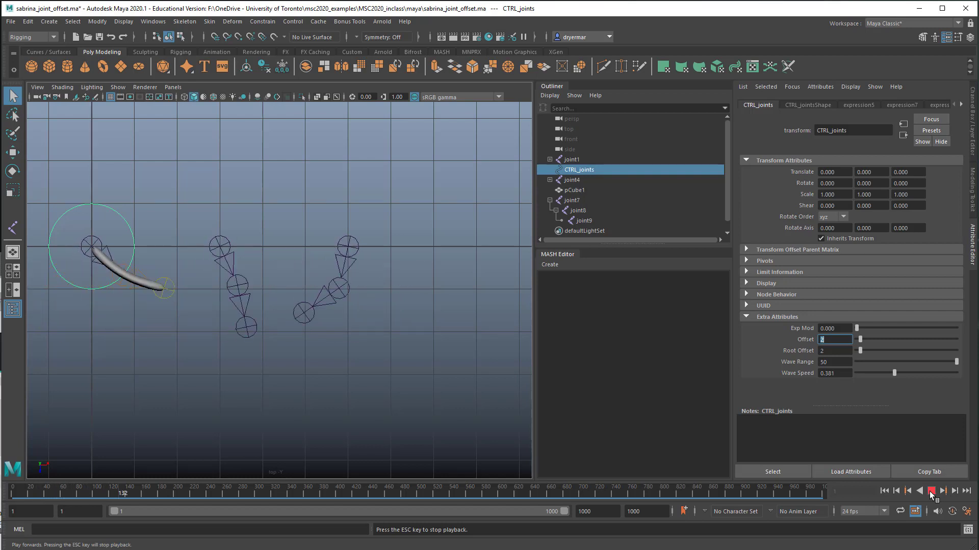
key(Escape)
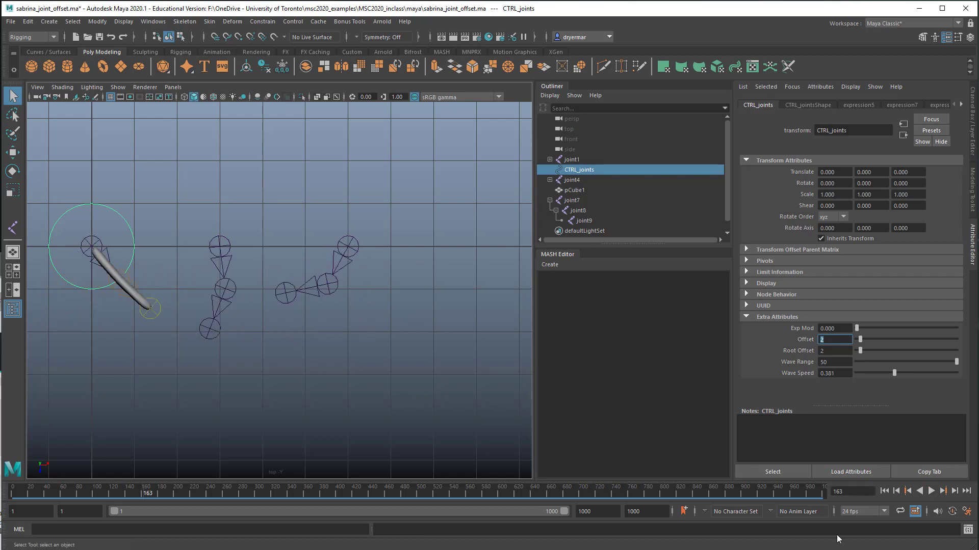
- Set the CTRL_joints Wave Range to 24 and play the animation from the first frame
drag(950, 359, 927, 361)
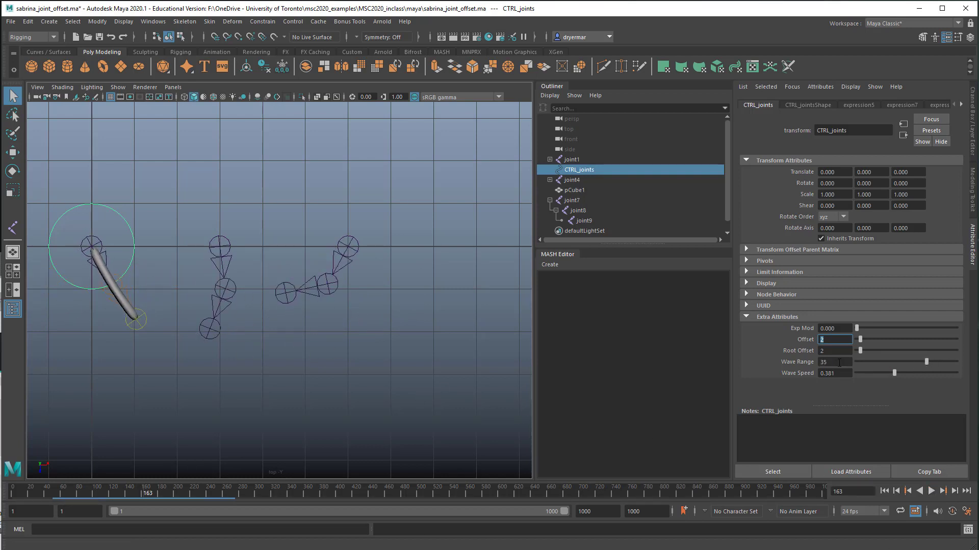
click(838, 362)
text(24)
key(Return)
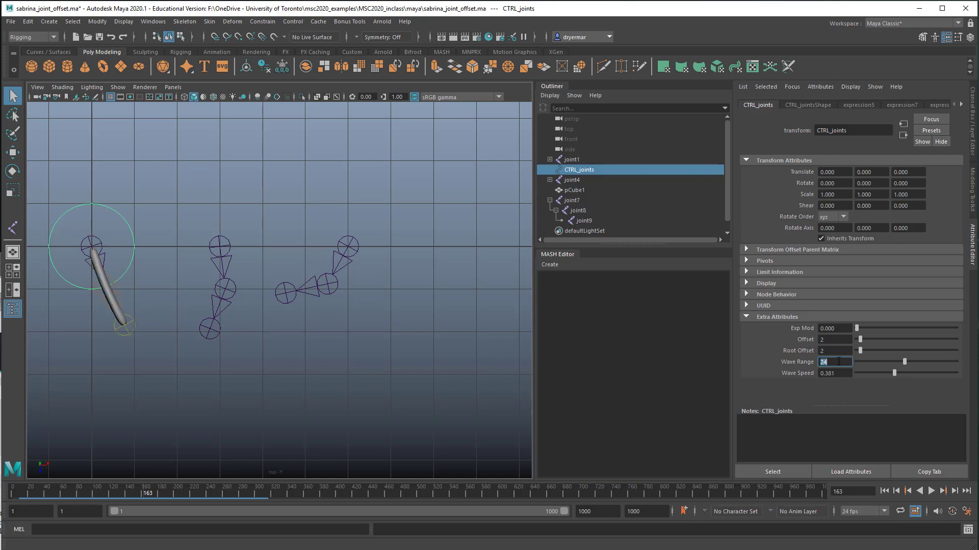
click(884, 492)
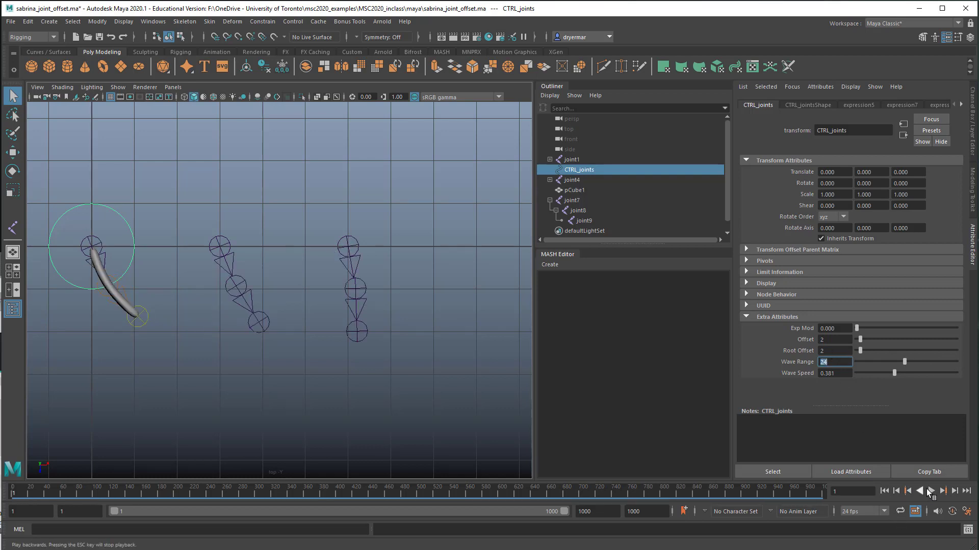
click(930, 492)
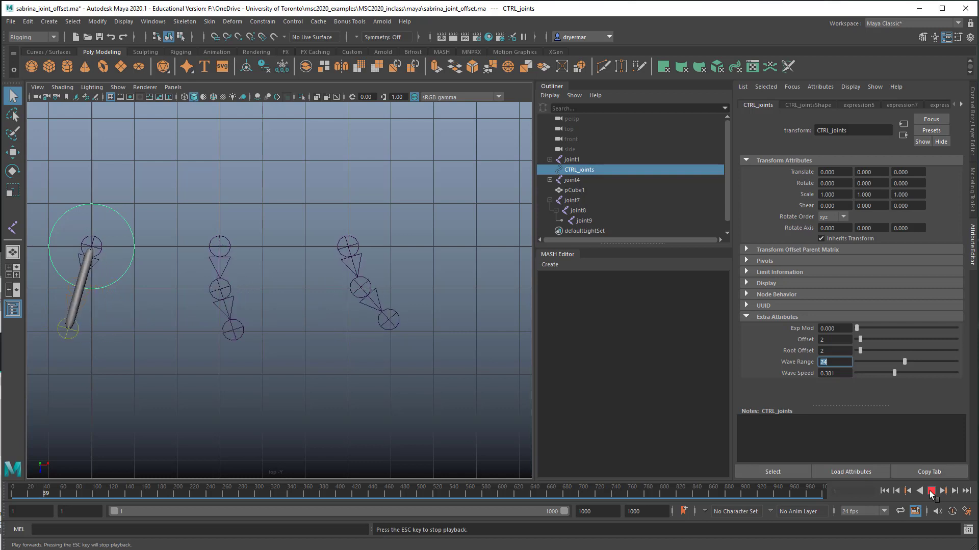
click(930, 492)
- Try a slower Wave Speed of 0.057 on CTRL_joints and play the animation from the first frame
drag(894, 373, 862, 372)
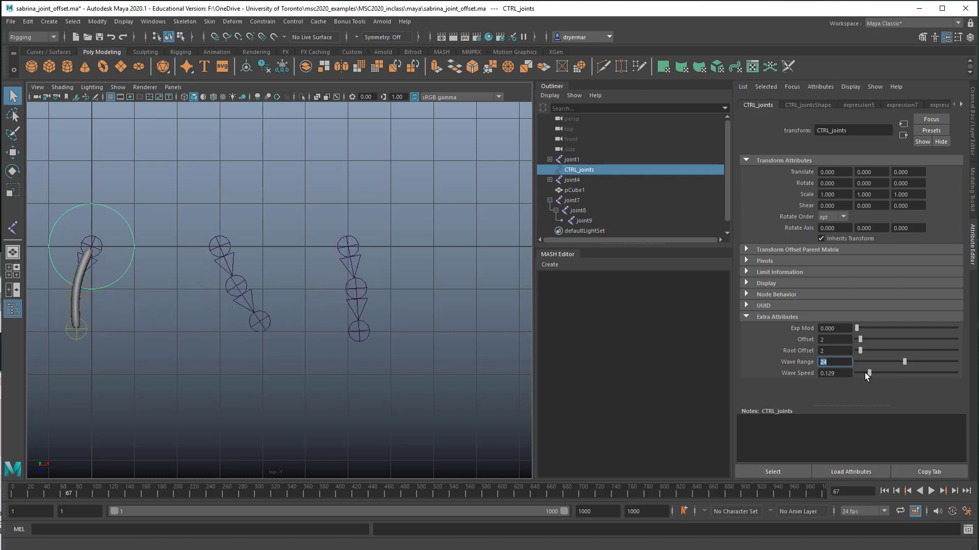
click(884, 491)
click(932, 491)
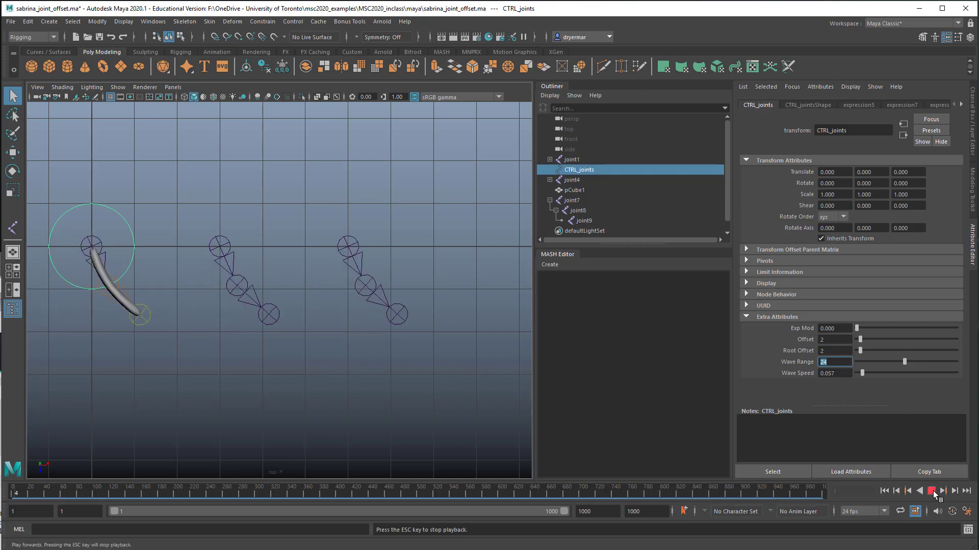
click(932, 491)
- Set the CTRL_joints Wave Speed to 0.191 and play the animation from the first frame to check all three chains
drag(862, 372, 875, 372)
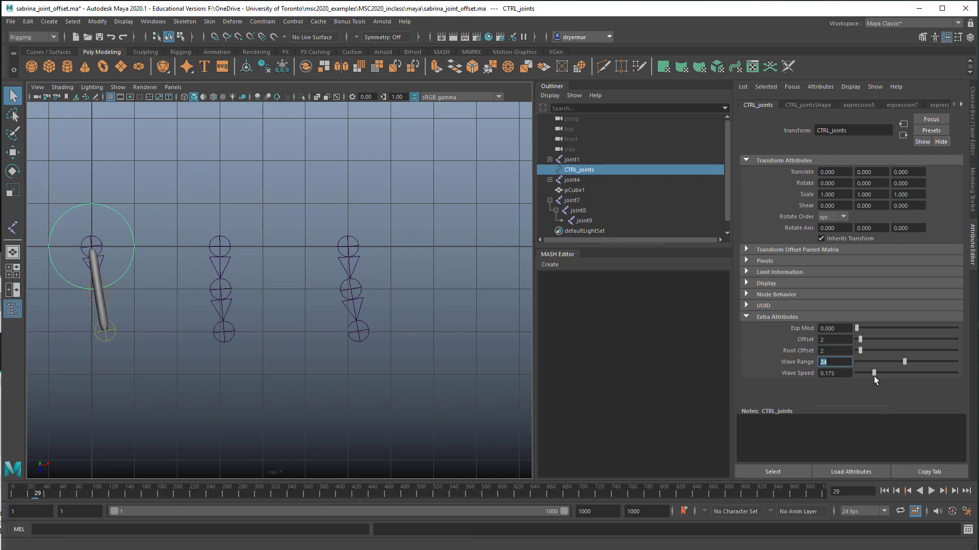
click(884, 491)
click(933, 491)
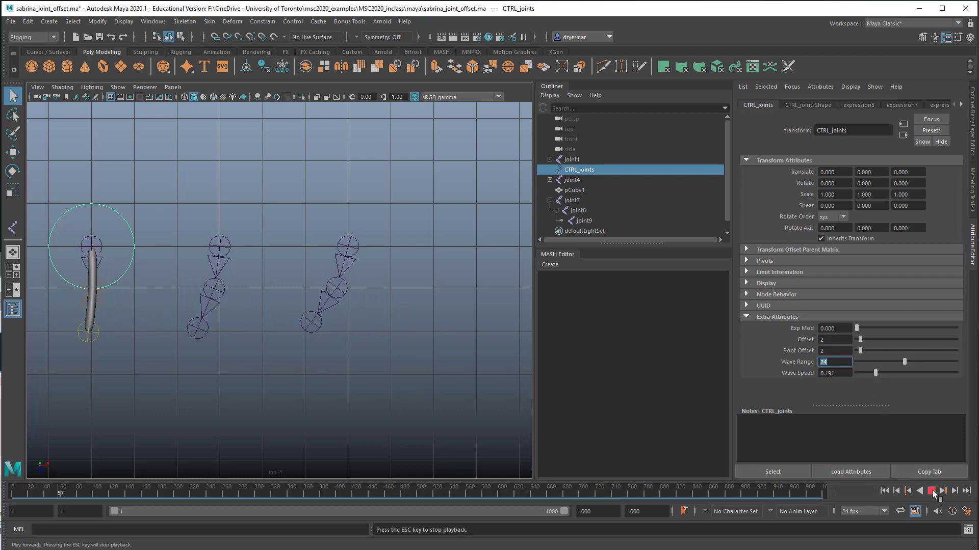
click(932, 490)
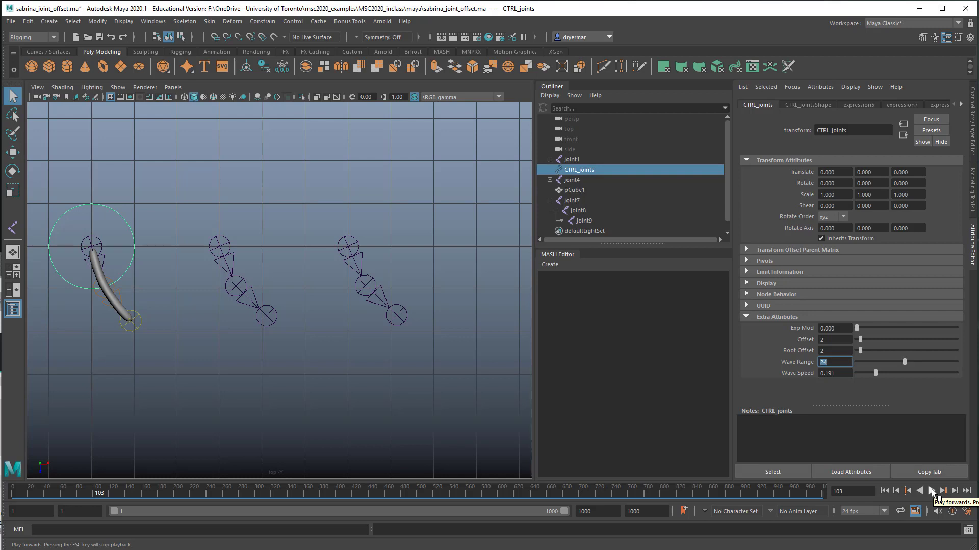
scroll(380, 331, down, 5)
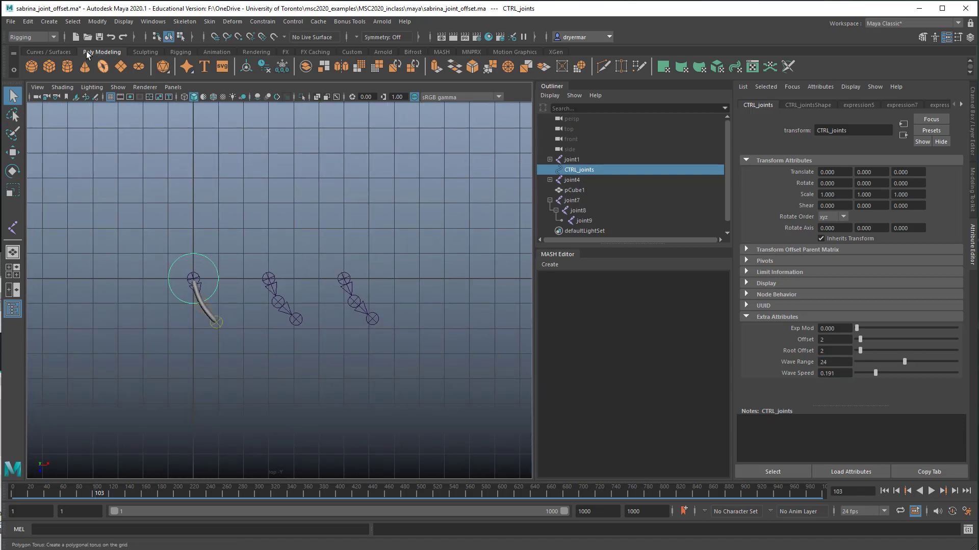
- Create a horizontal three-joint chain directly above the three existing chains, with one grid-snapped joint over each chain's root, 3 units apart
click(181, 21)
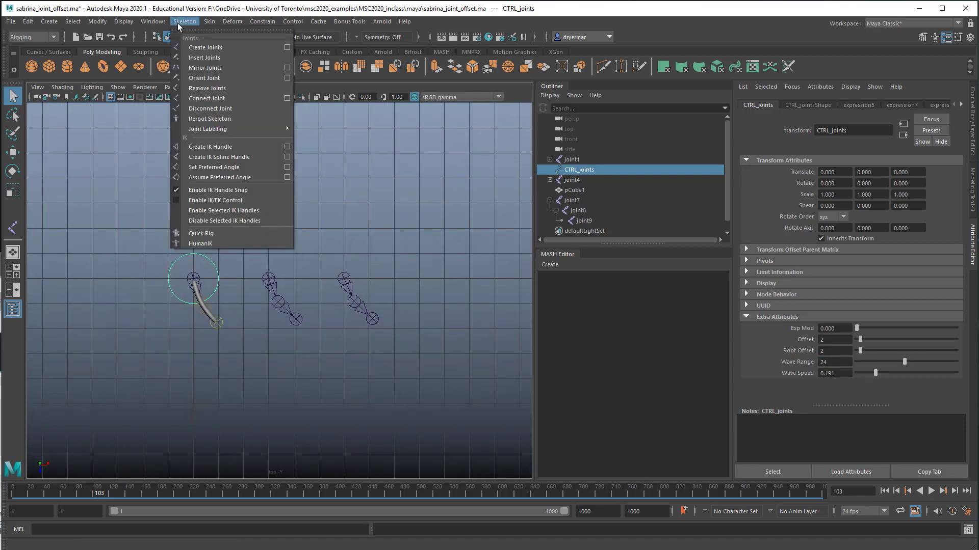
click(196, 49)
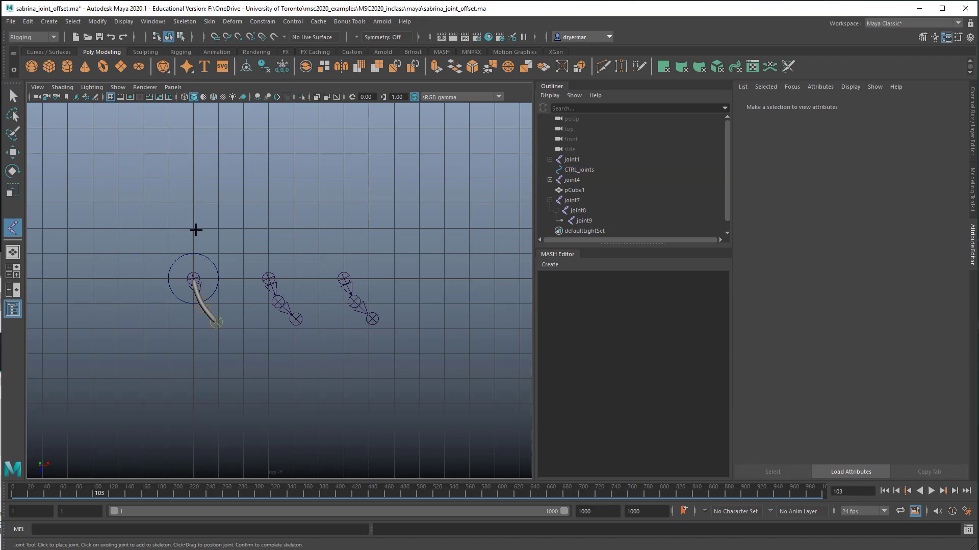
click(193, 228)
click(268, 228)
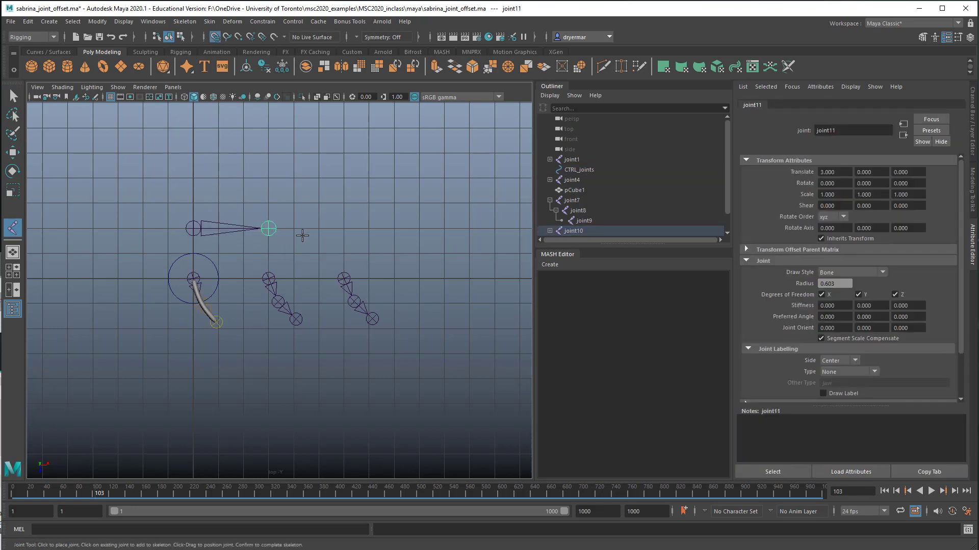
click(344, 228)
key(q)
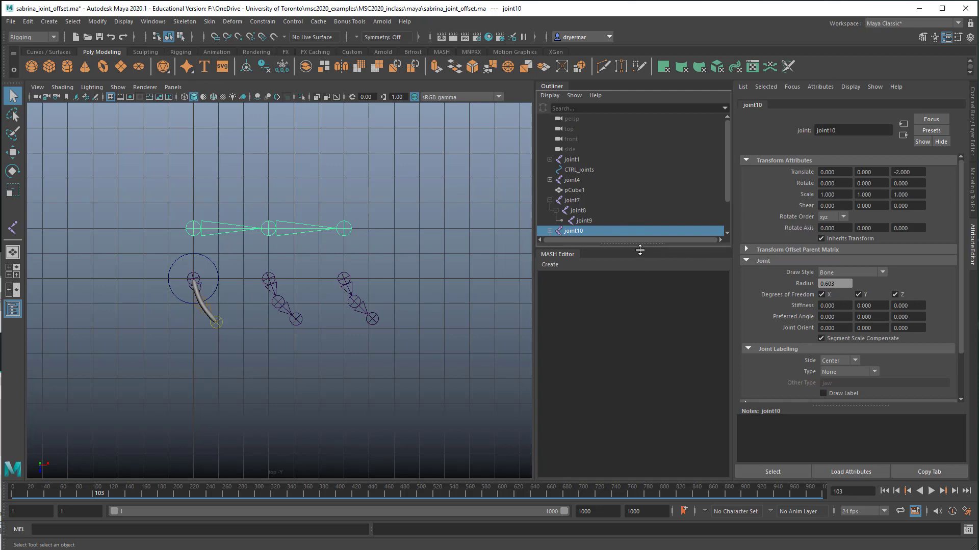
- Close the MASH Editor and parent joint1 under joint10, the root of the new horizontal chain
drag(561, 254, 491, 253)
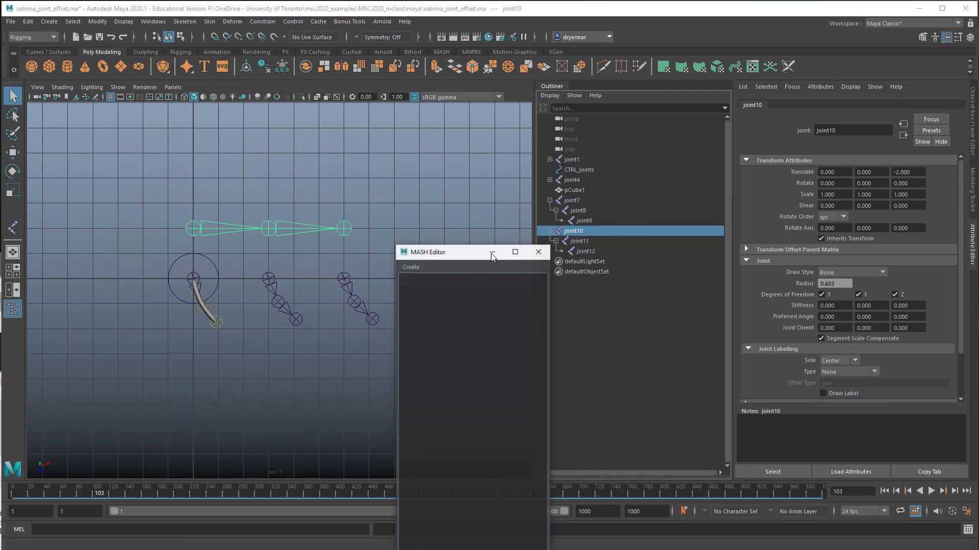
click(544, 253)
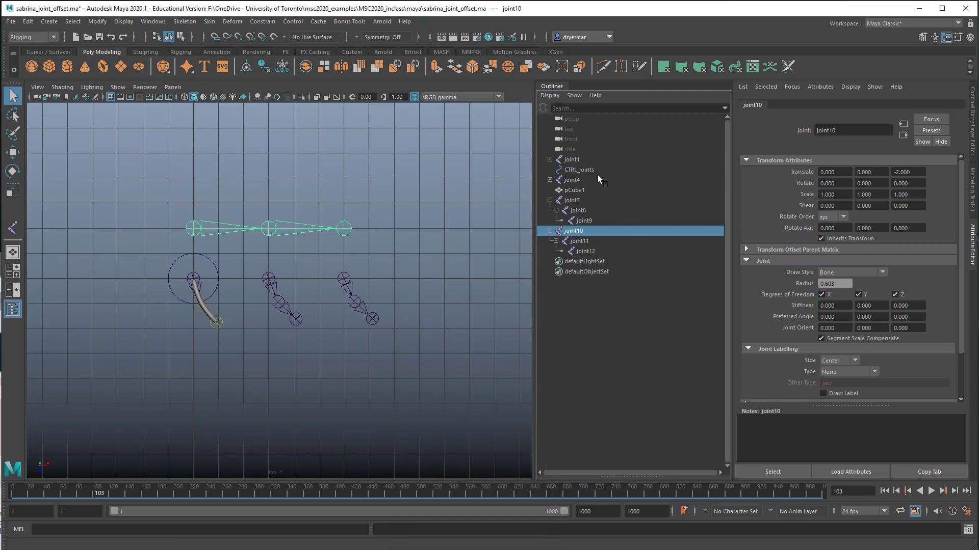
click(567, 160)
drag(566, 160, 579, 231)
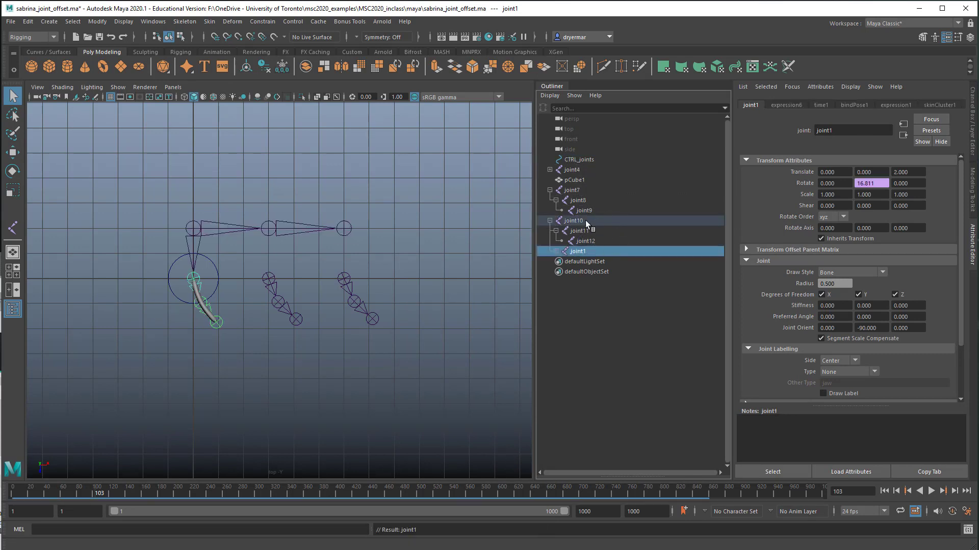
- Parent joint4 under joint11 and joint7 under joint12 so each remaining chain hangs from the joint above it
click(573, 191)
click(569, 171)
drag(568, 171, 584, 232)
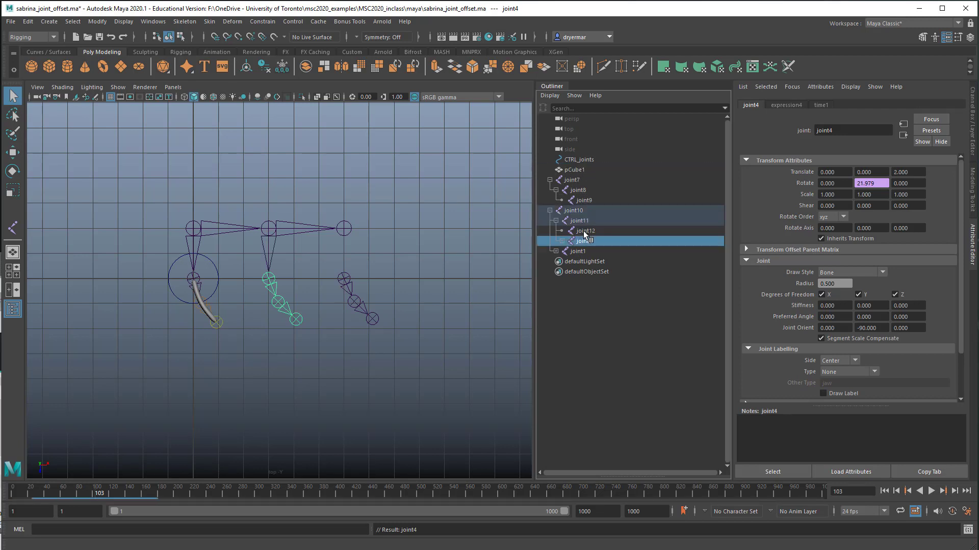
click(574, 182)
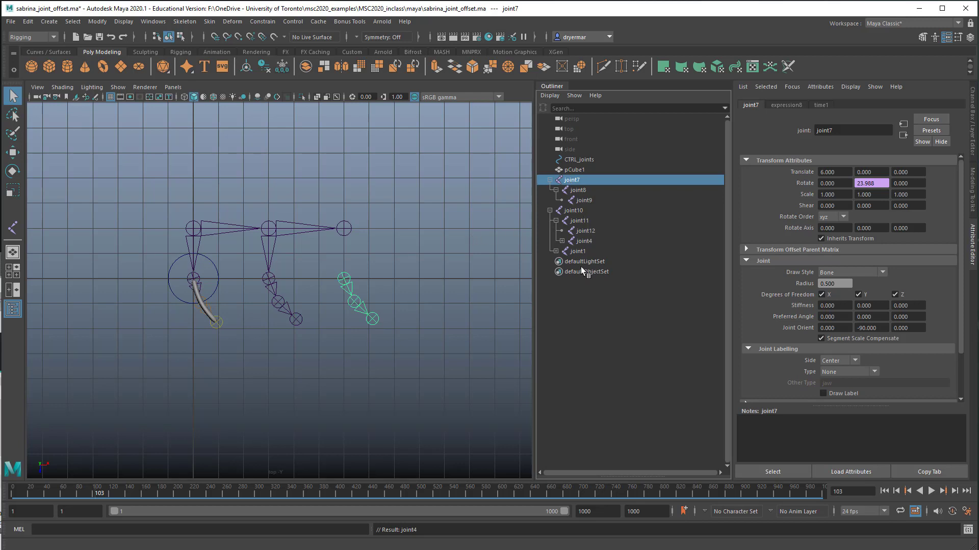
click(555, 251)
click(580, 251)
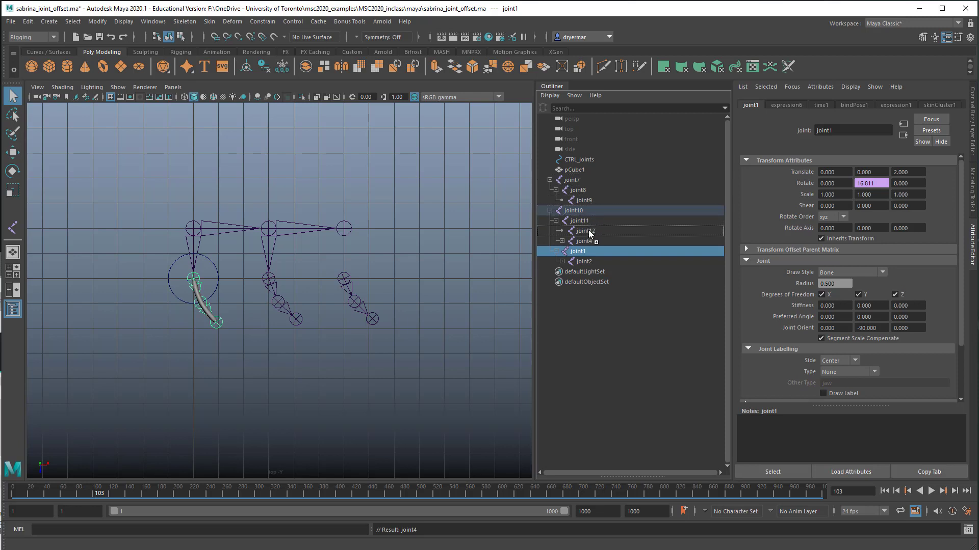
drag(589, 233, 587, 234)
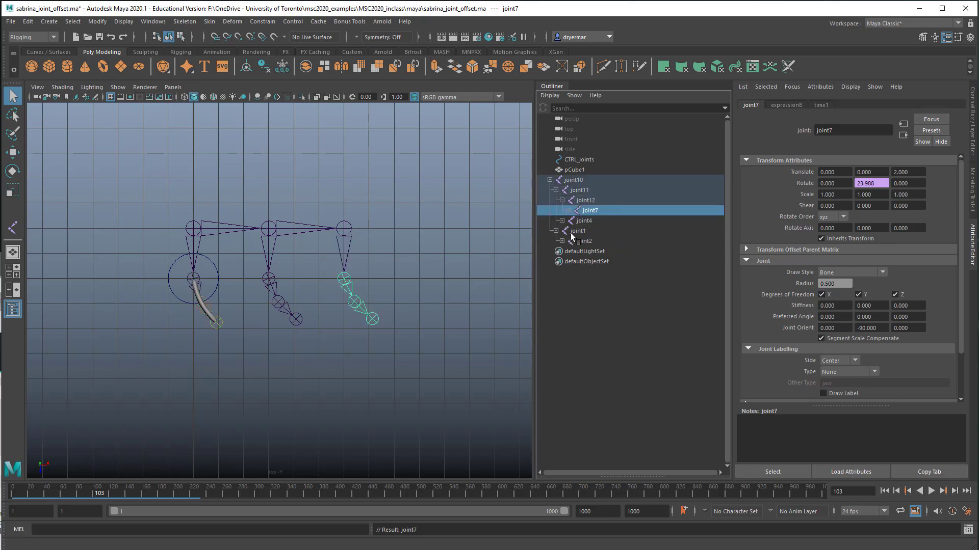
- Try moving the joint10 hierarchy slightly, and undo the move
click(200, 234)
key(w)
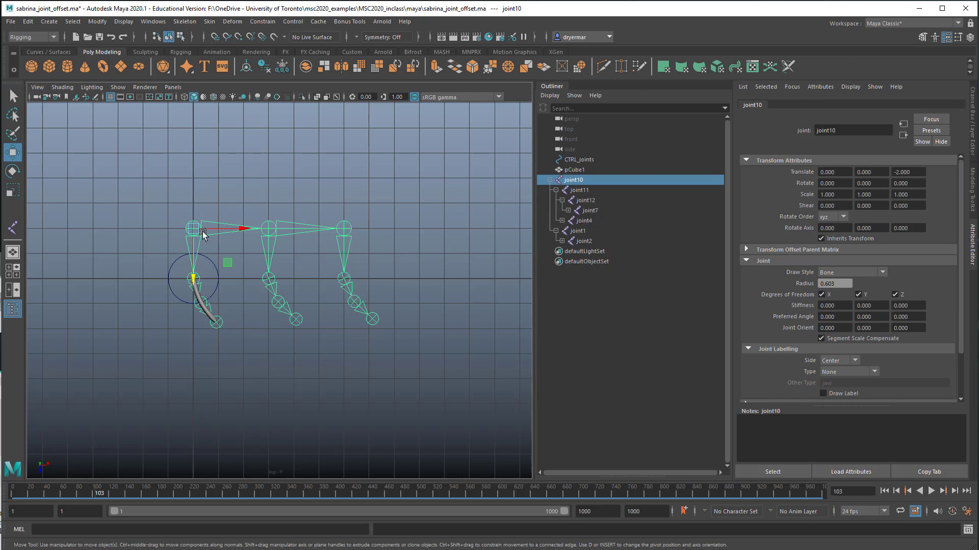
mouse_move(203, 231)
mouse_down()
mouse_move(159, 207)
mouse_move(208, 225)
mouse_up()
key(ctrl+z)
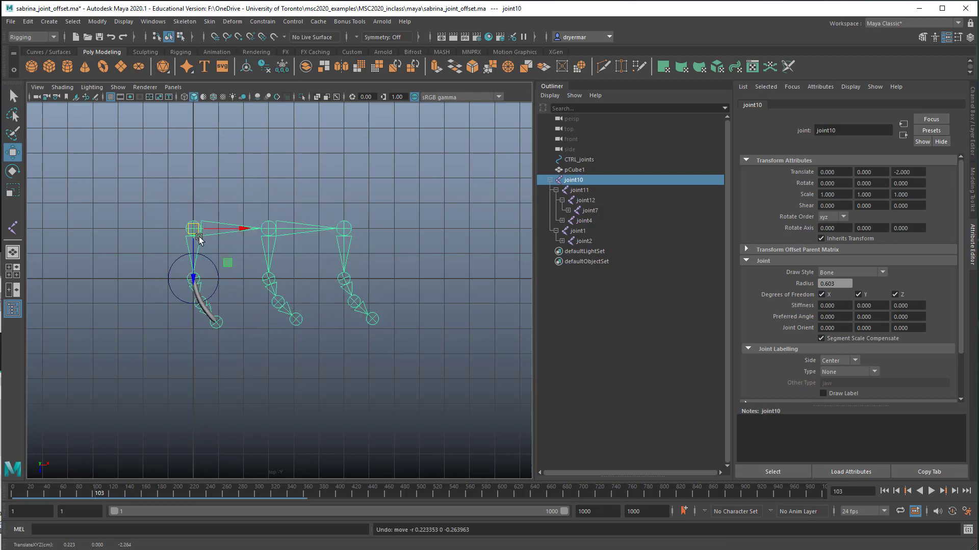
- Move the CTRL_joints circle up to the joint10 root at about Z -1.97 and parent joint10 under CTRL_joints
click(174, 266)
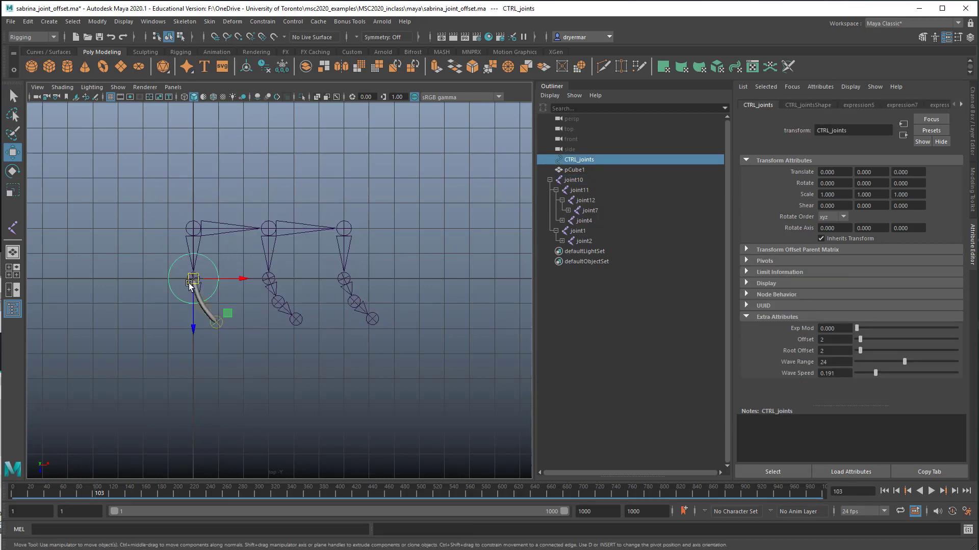
drag(190, 284, 193, 232)
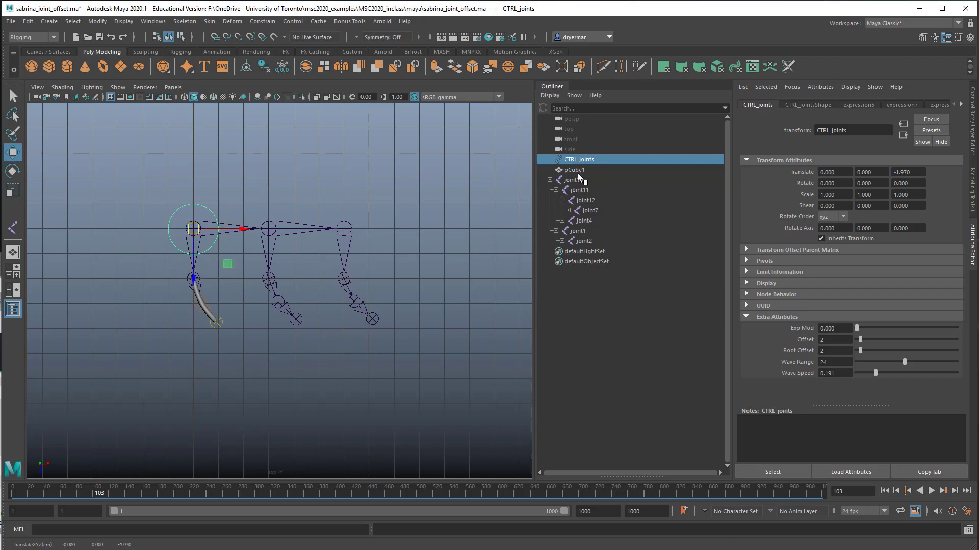
drag(574, 179, 579, 161)
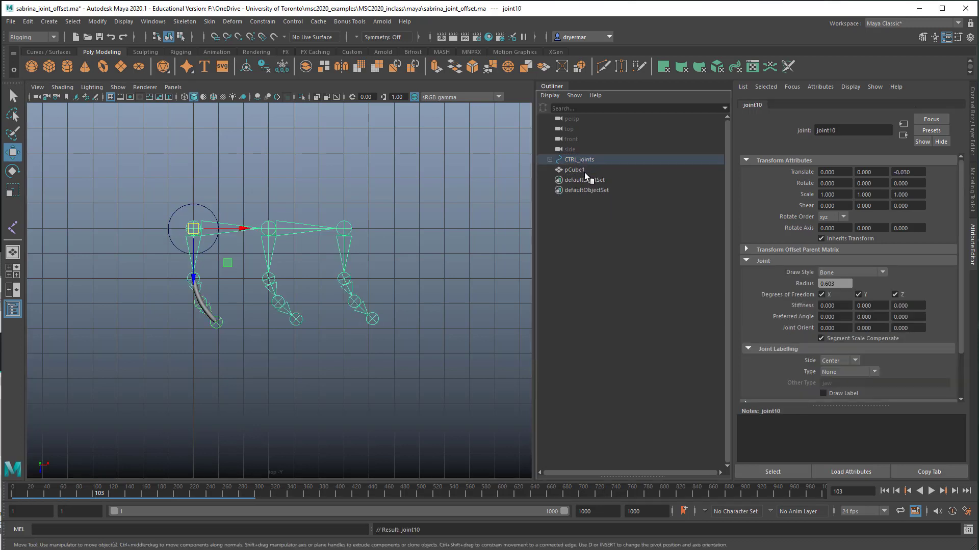
- Move CTRL_joints with its rig to about X -0.04, Z -3.33 and play the animation from the first frame
click(573, 161)
drag(192, 231, 192, 196)
click(883, 492)
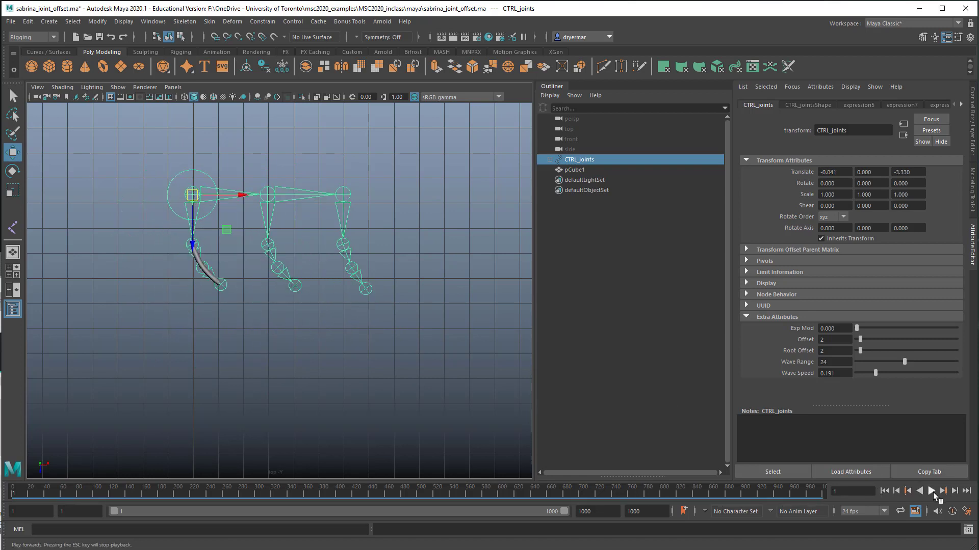
click(932, 491)
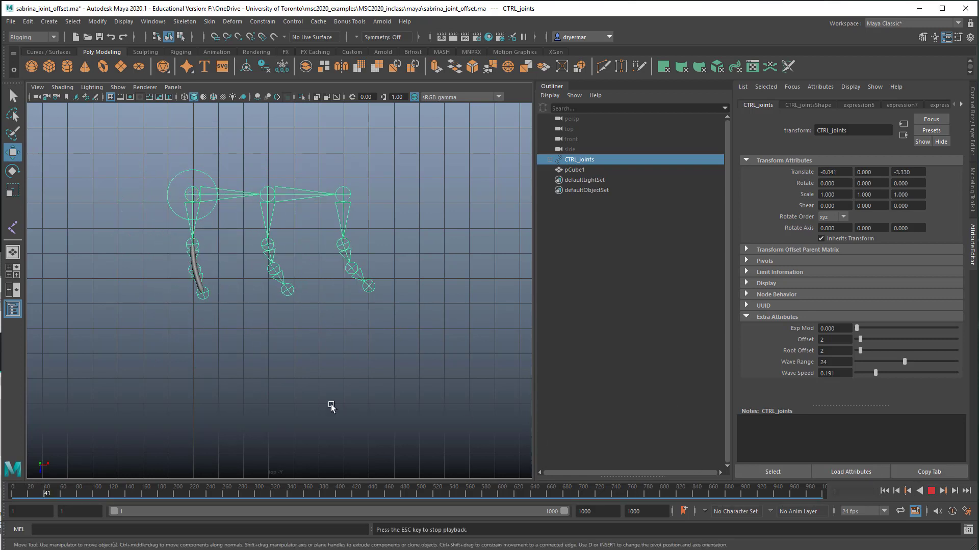
- Move CTRL_joints to about X 2.01, Z -2.94 during playback to test the rig, and stop the animation
click(191, 176)
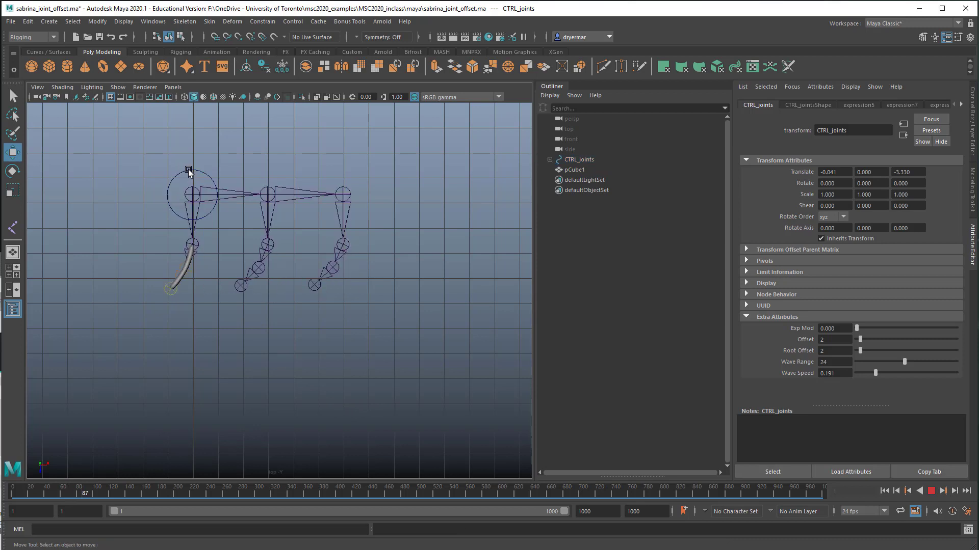
click(191, 173)
drag(192, 199, 244, 208)
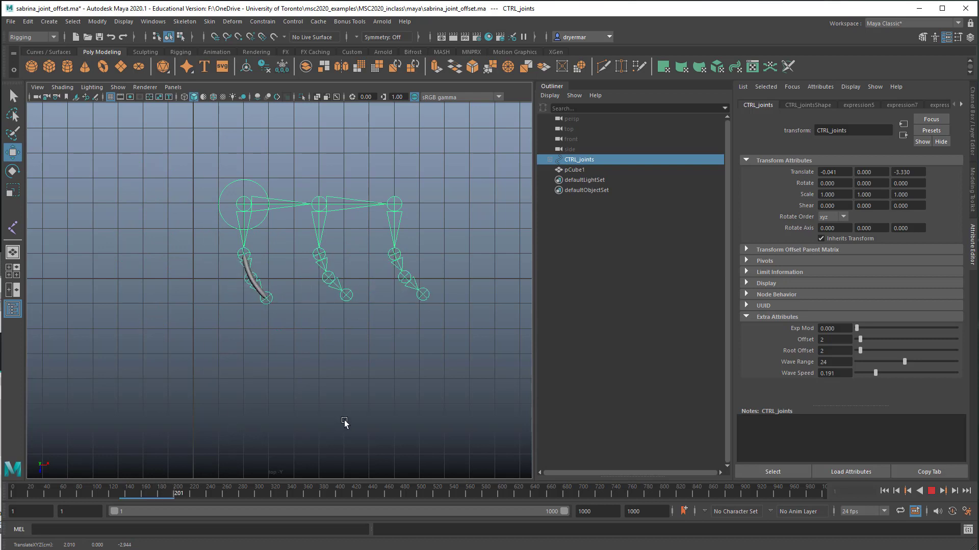
click(932, 492)
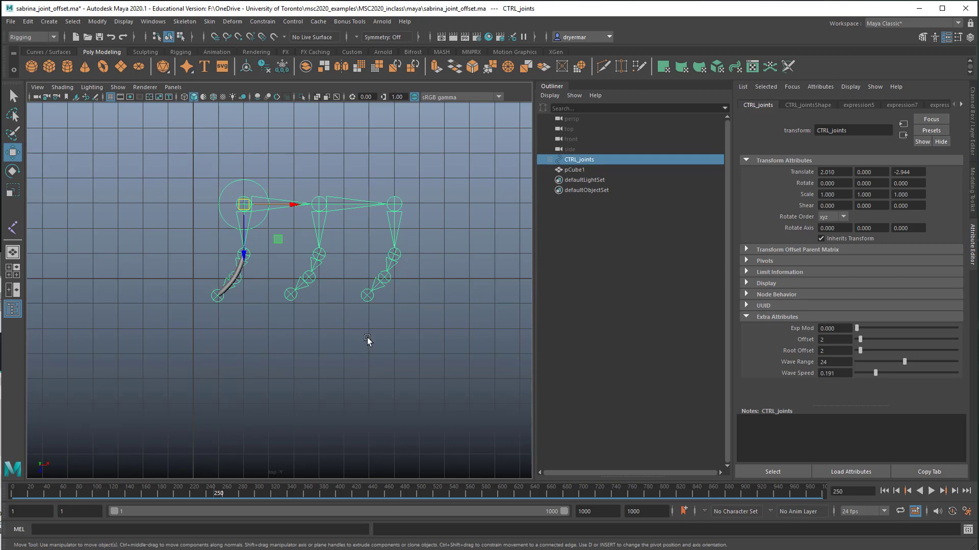
scroll(317, 321, up, 2)
alt+middle_drag(317, 321, 281, 371)
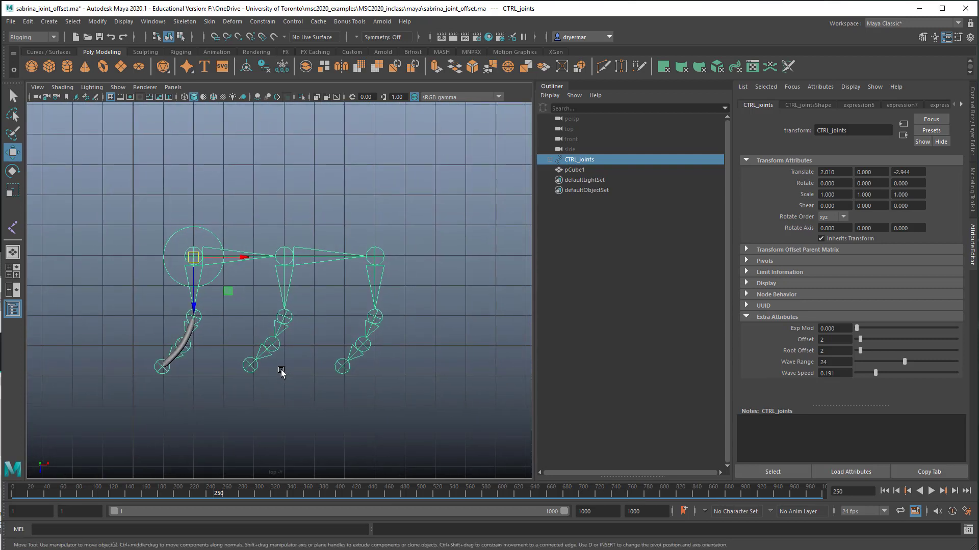